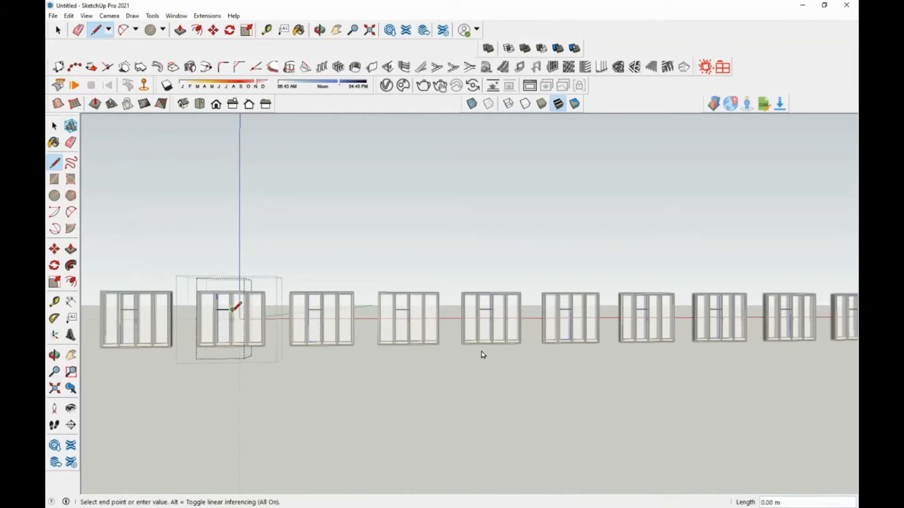
Draw connected lines across the second pane inside the second window component
{"action": "left_click", "coordinate": [231, 321]}
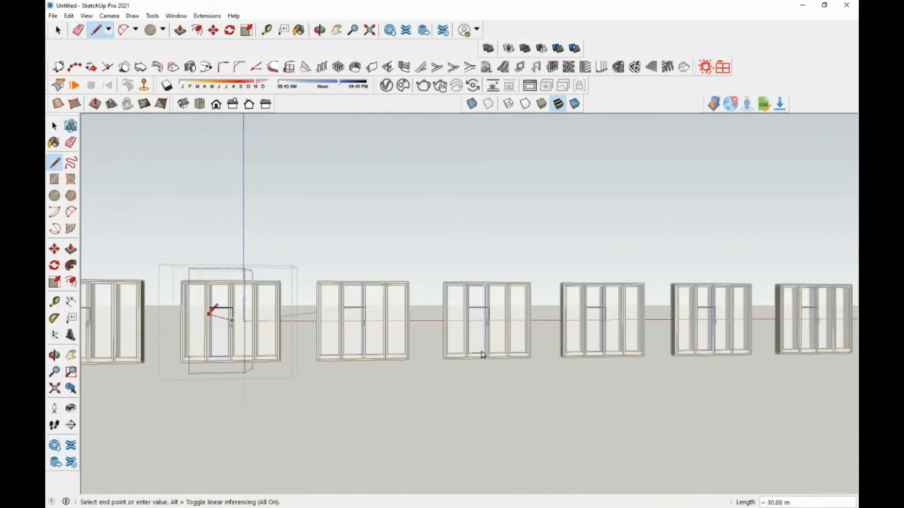
{"action": "left_click", "coordinate": [207, 315]}
{"action": "scroll", "coordinate": [230, 314], "scroll_direction": "down", "scroll_amount": 2}
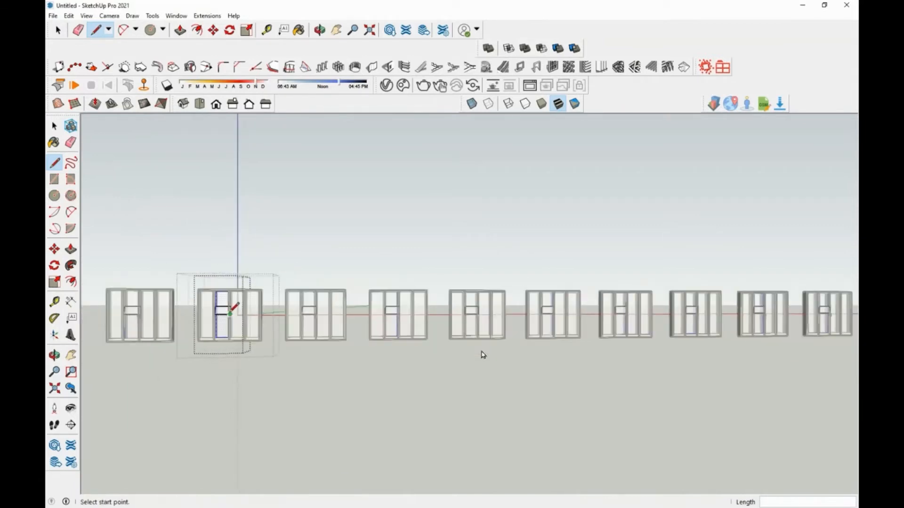
{"action": "key", "text": "space"}
{"action": "left_click", "coordinate": [223, 309]}
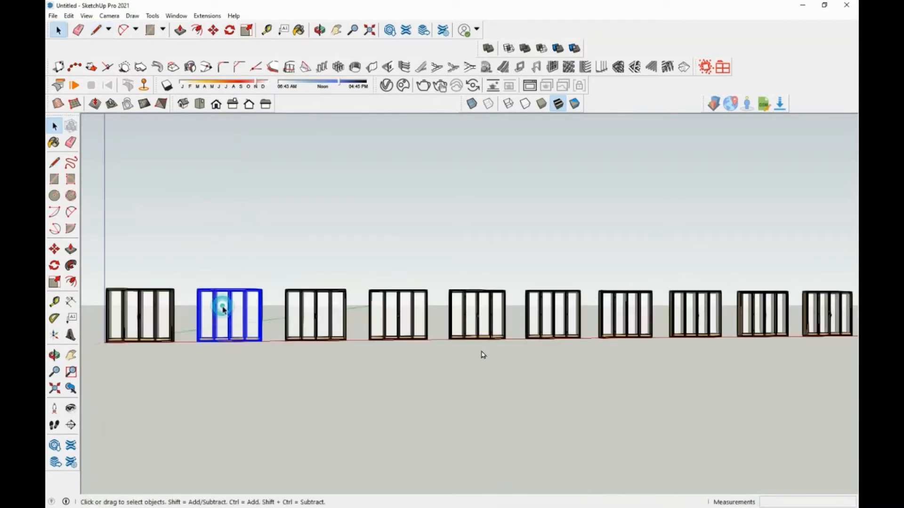
{"action": "right_click", "coordinate": [223, 309]}
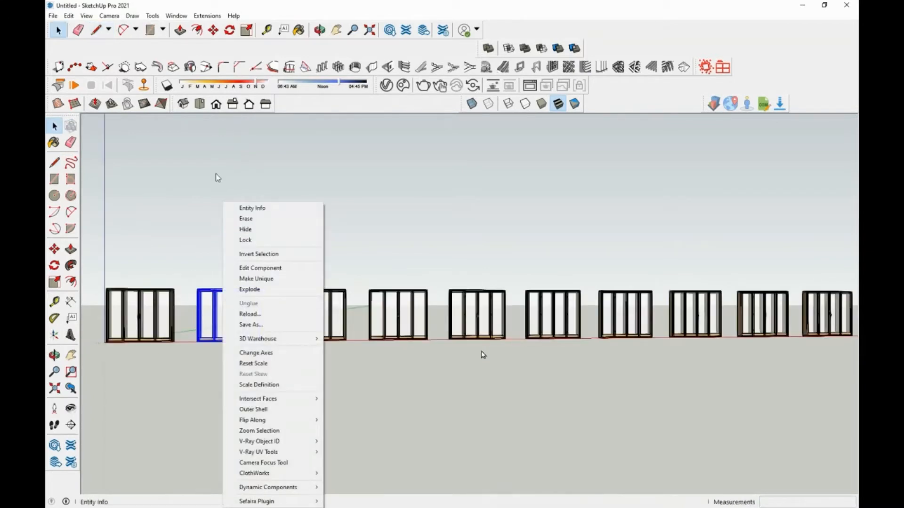
{"action": "left_click", "coordinate": [459, 386]}
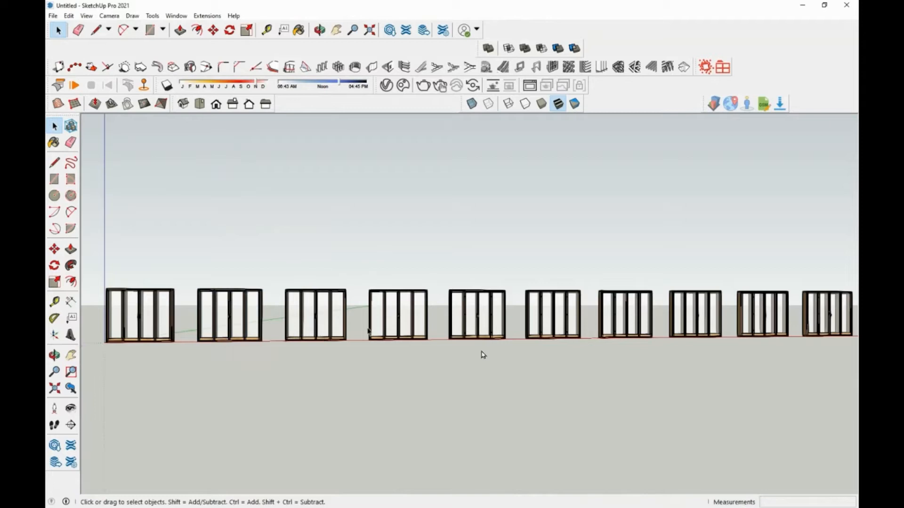
Select the second, fourth, seventh and eighth windows in the row and make them unique together
{"action": "left_click", "coordinate": [206, 325]}
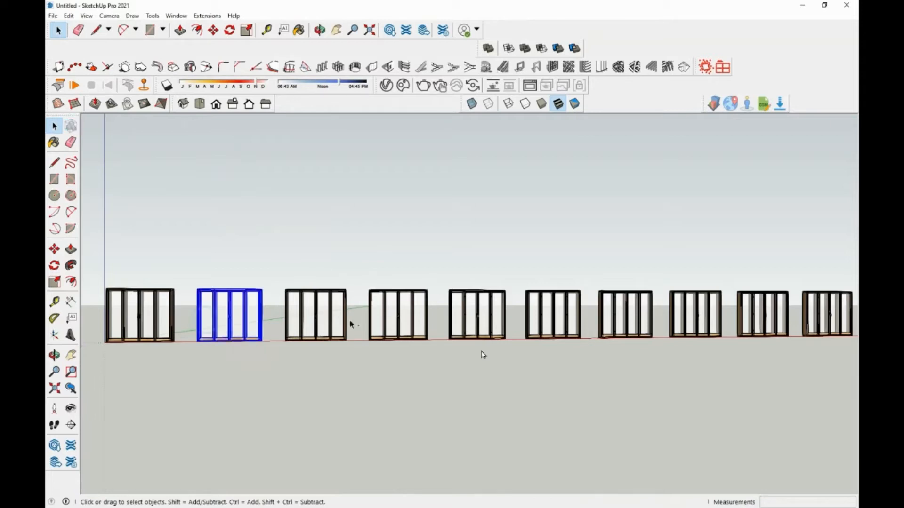
{"action": "left_click", "coordinate": [408, 305], "text": "ctrl"}
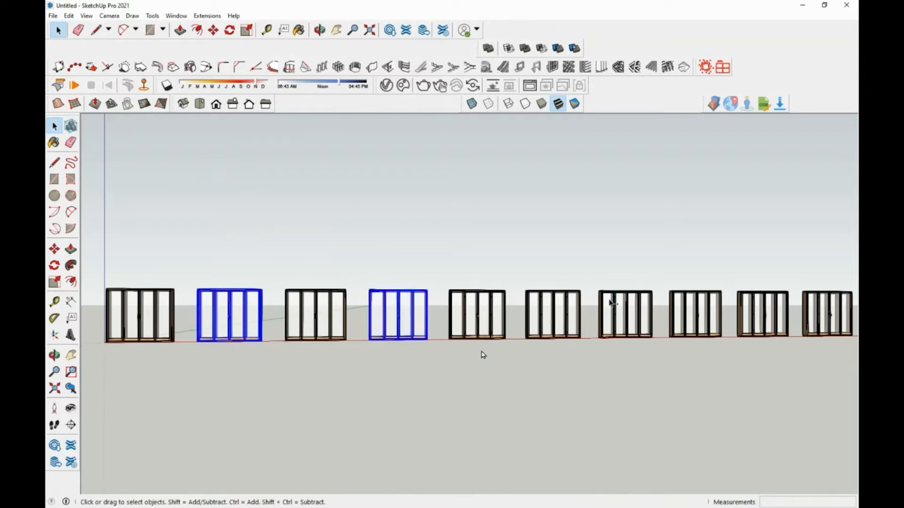
{"action": "left_click", "coordinate": [705, 309], "text": "ctrl"}
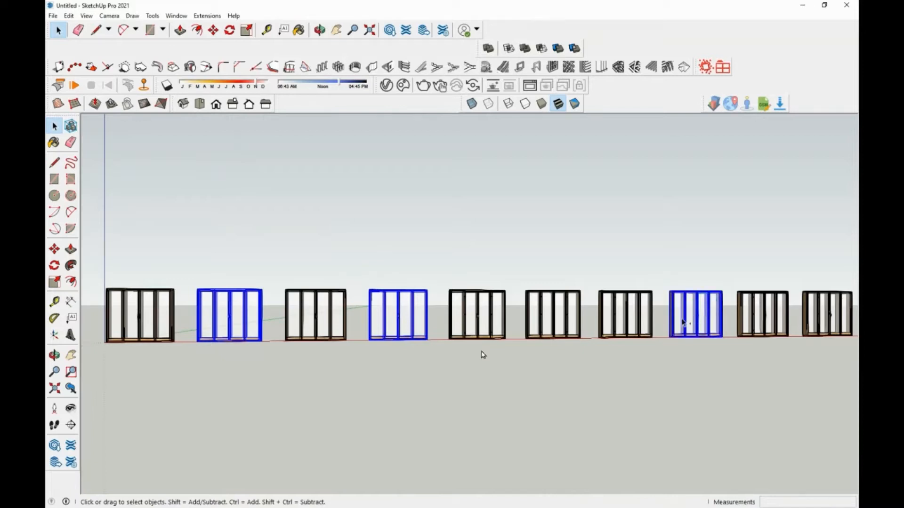
{"action": "left_click", "coordinate": [621, 307], "text": "ctrl"}
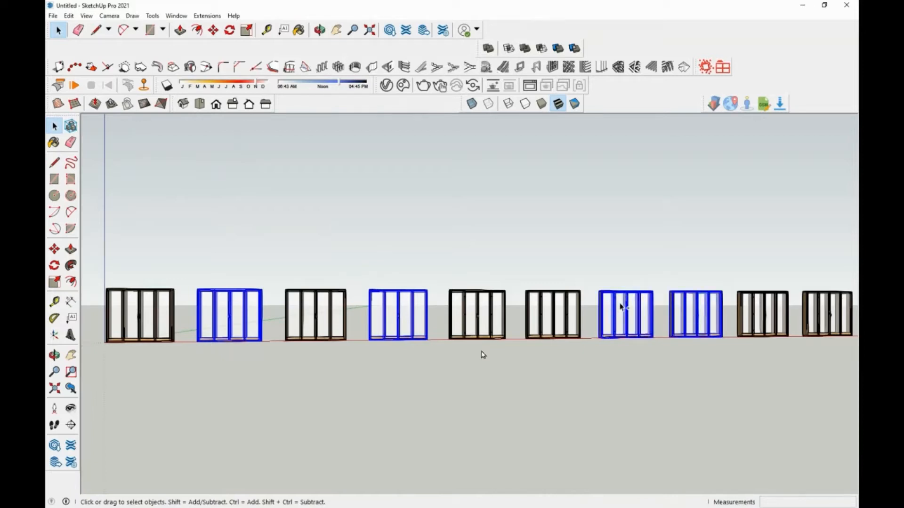
{"action": "right_click", "coordinate": [620, 307]}
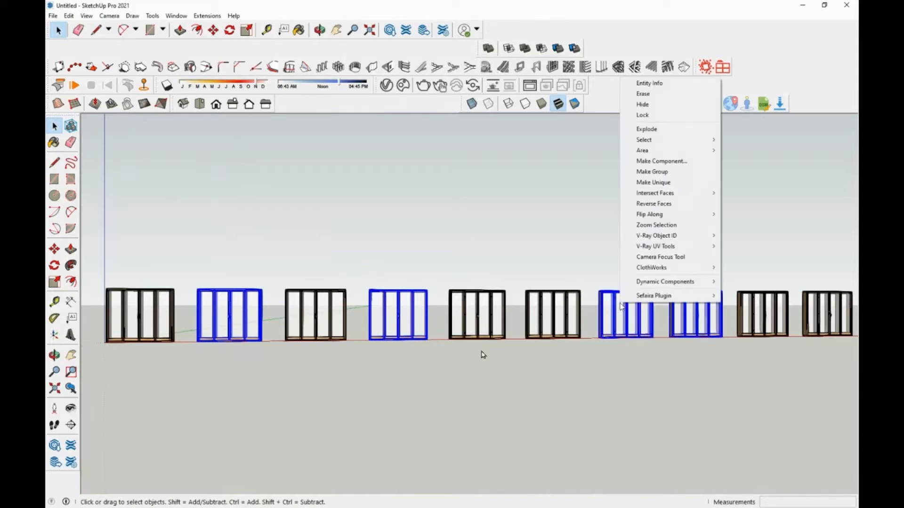
{"action": "left_click", "coordinate": [641, 184]}
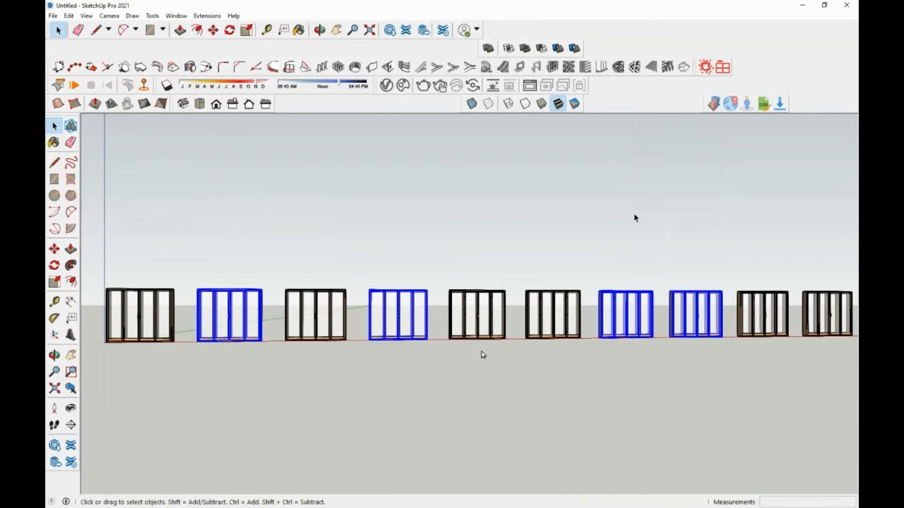
Open the second window component for editing, select all its geometry and draw a horizontal line across its upper part
{"action": "left_click", "coordinate": [238, 306]}
{"action": "double_click", "coordinate": [238, 306]}
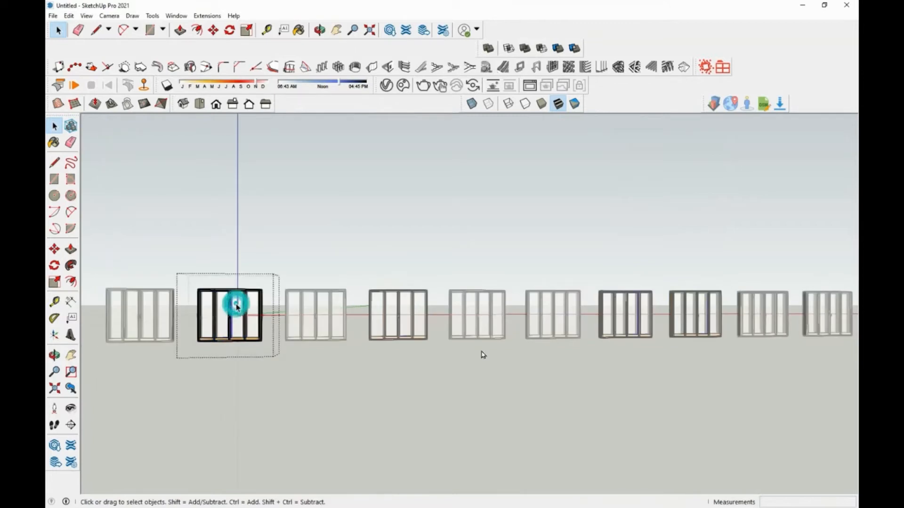
{"action": "left_click_drag", "start_coordinate": [182, 277], "coordinate": [276, 355]}
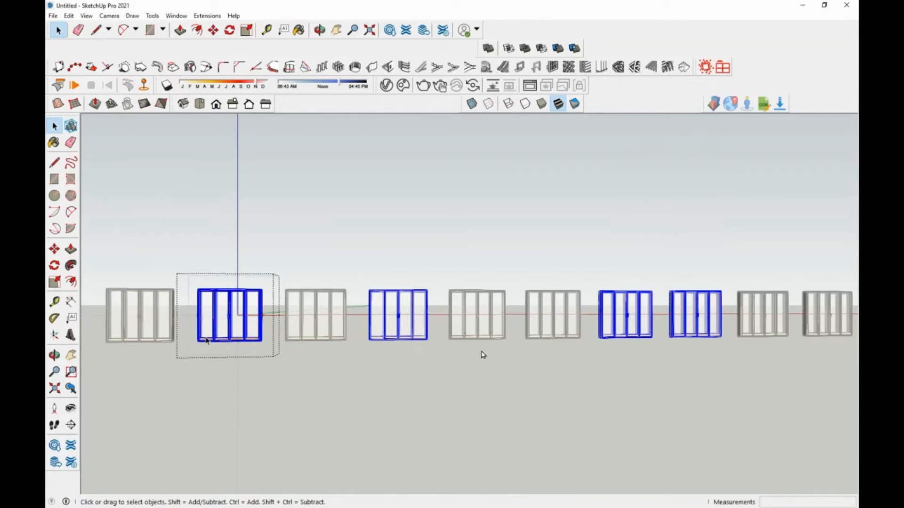
{"action": "key", "text": "l"}
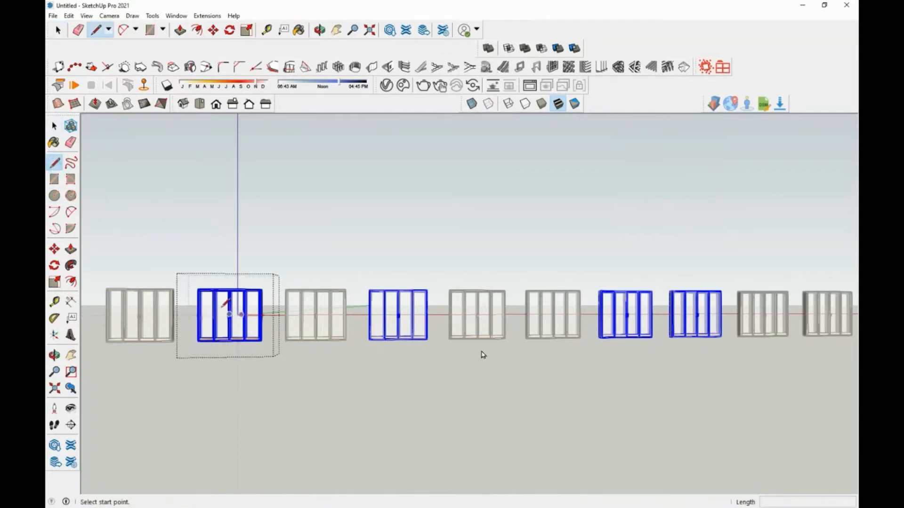
{"action": "left_click", "coordinate": [199, 302]}
{"action": "left_click", "coordinate": [260, 303]}
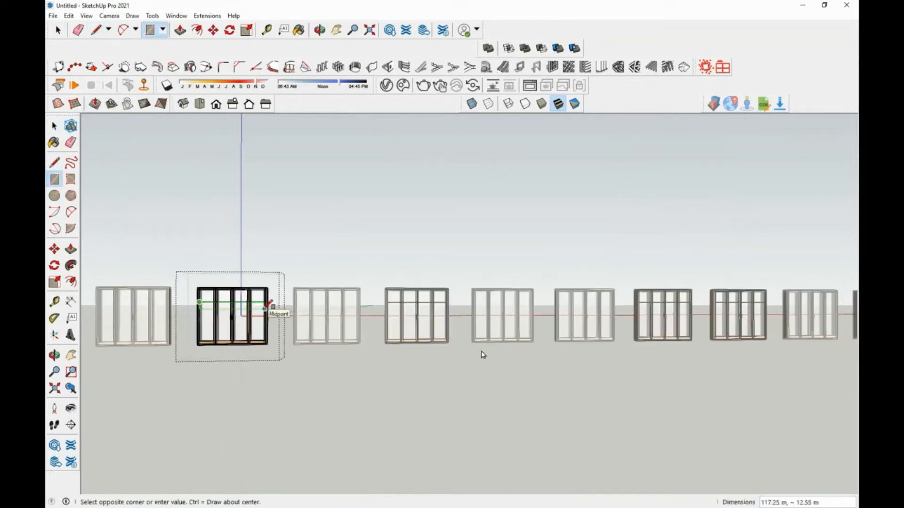
Draw a thin full-width rectangle below the horizontal line in the second window and leave component editing
{"action": "scroll", "coordinate": [265, 305], "scroll_direction": "up", "scroll_amount": 1}
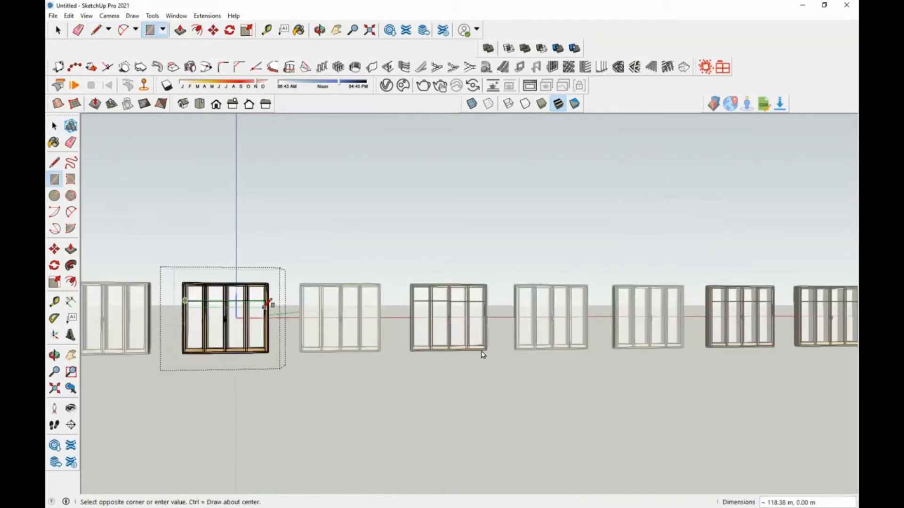
{"action": "left_click", "coordinate": [265, 305]}
{"action": "scroll", "coordinate": [265, 304], "scroll_direction": "down", "scroll_amount": 3}
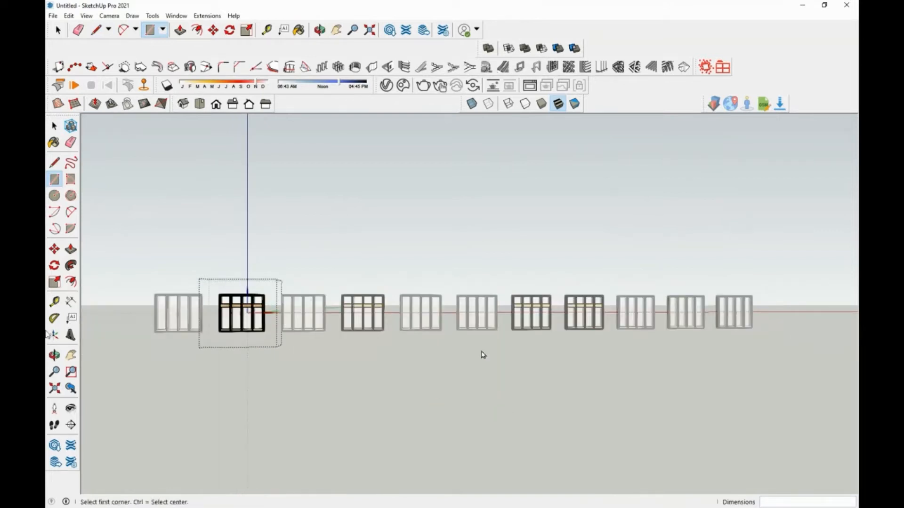
{"action": "left_click", "coordinate": [55, 126]}
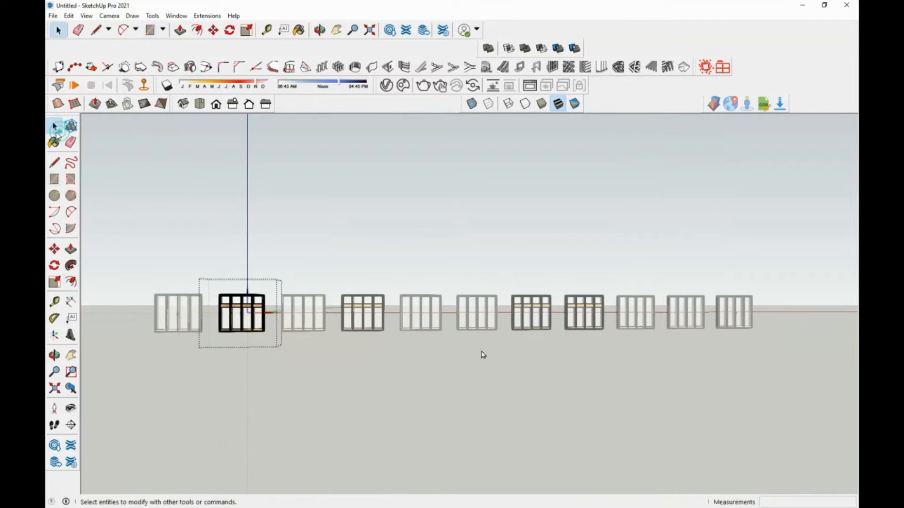
{"action": "left_click", "coordinate": [284, 165]}
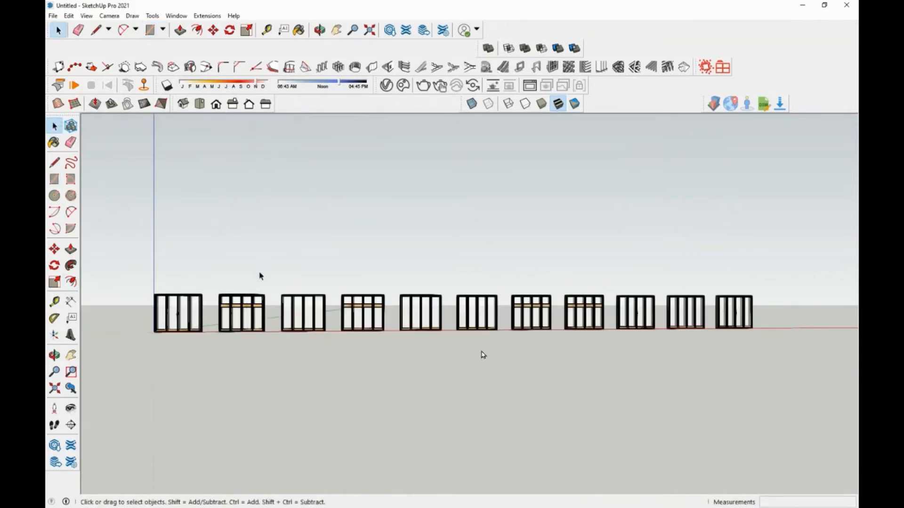
{"action": "left_click", "coordinate": [240, 313]}
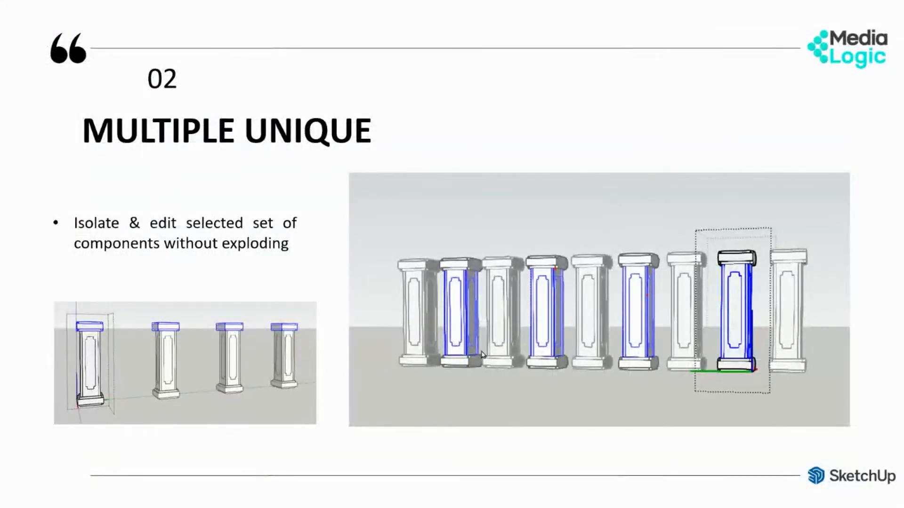
{"action": "left_click", "coordinate": [483, 355]}
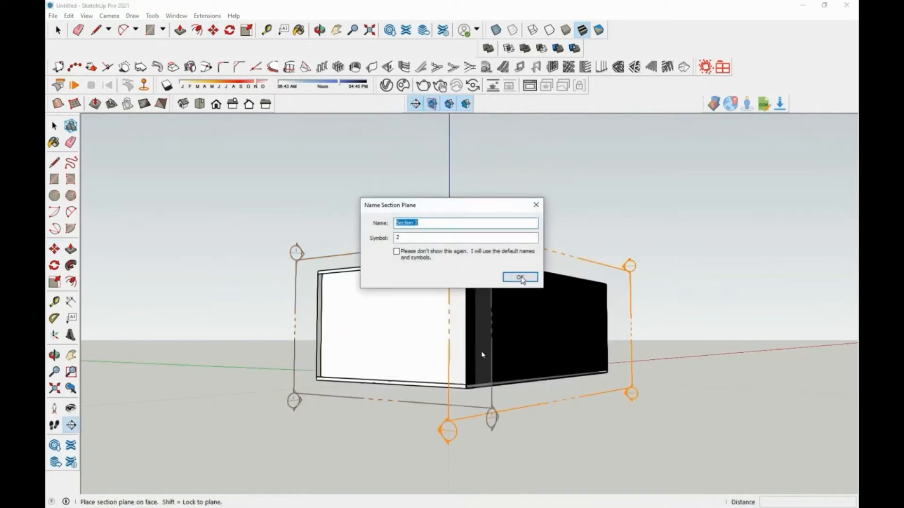
Accept the second section plane's default name and move it about 0.50 m into the building to cut open that side
{"action": "left_click", "coordinate": [452, 420]}
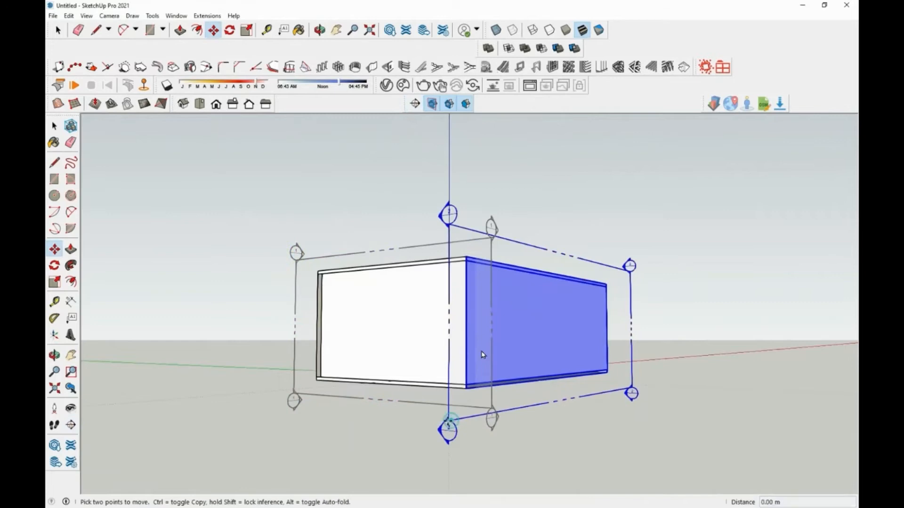
{"action": "left_click", "coordinate": [433, 422]}
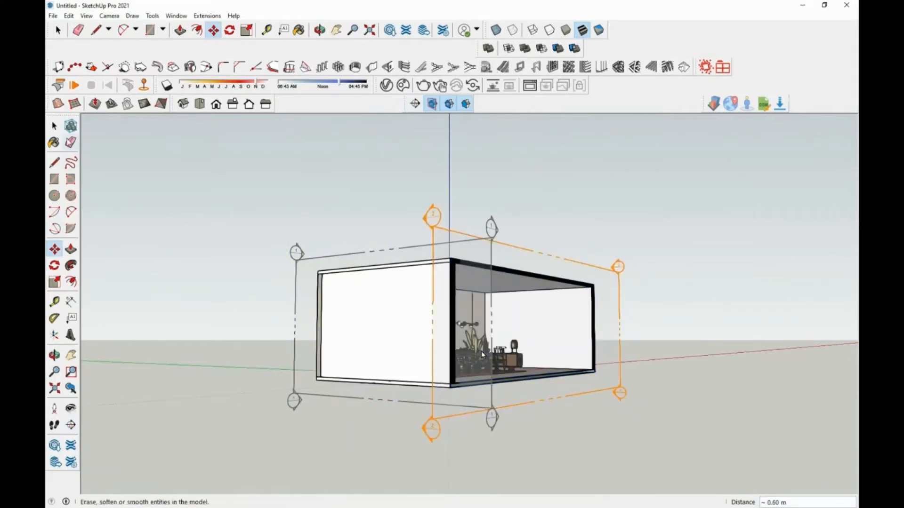
{"action": "left_click", "coordinate": [54, 126]}
{"action": "left_click", "coordinate": [266, 160]}
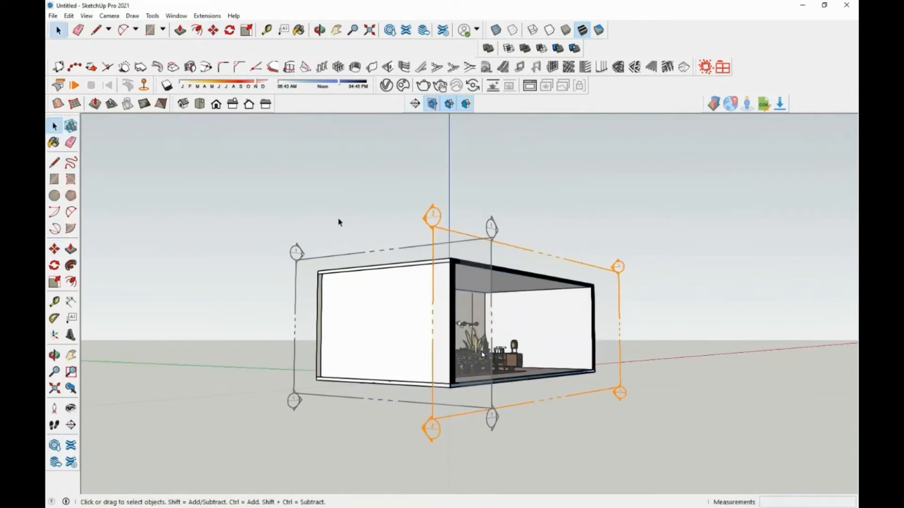
Switch the active section cut back and forth between the two section planes to compare the interior views
{"action": "double_click", "coordinate": [490, 229]}
{"action": "double_click", "coordinate": [619, 268]}
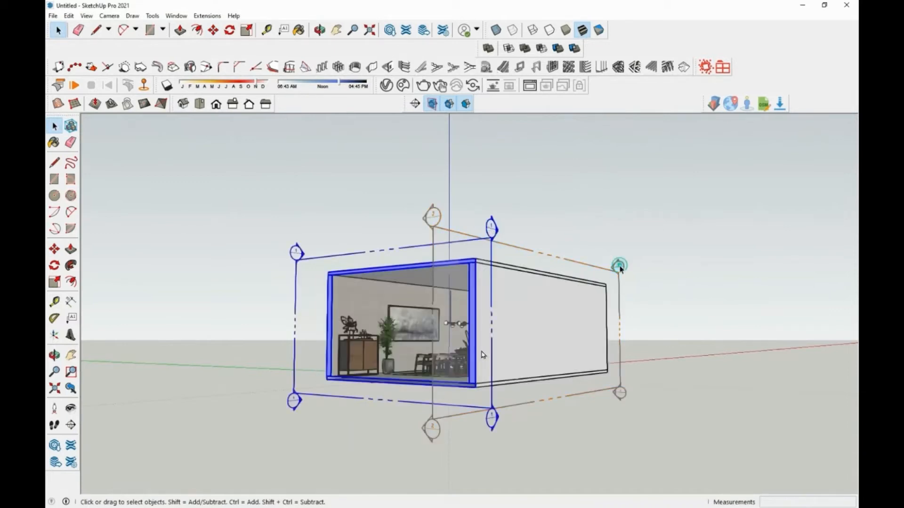
{"action": "double_click", "coordinate": [297, 252]}
{"action": "left_click", "coordinate": [645, 263]}
Delete both section planes from around the building
{"action": "double_click", "coordinate": [619, 268]}
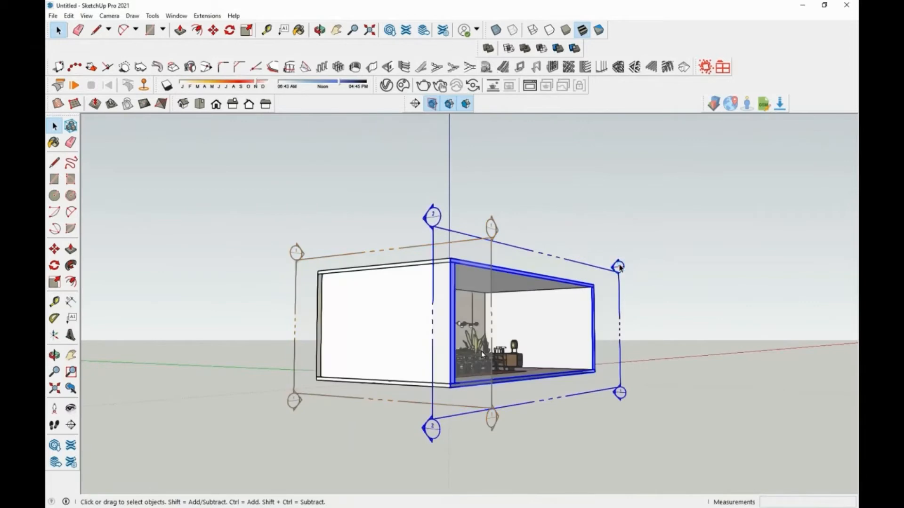
{"action": "key", "text": "Delete"}
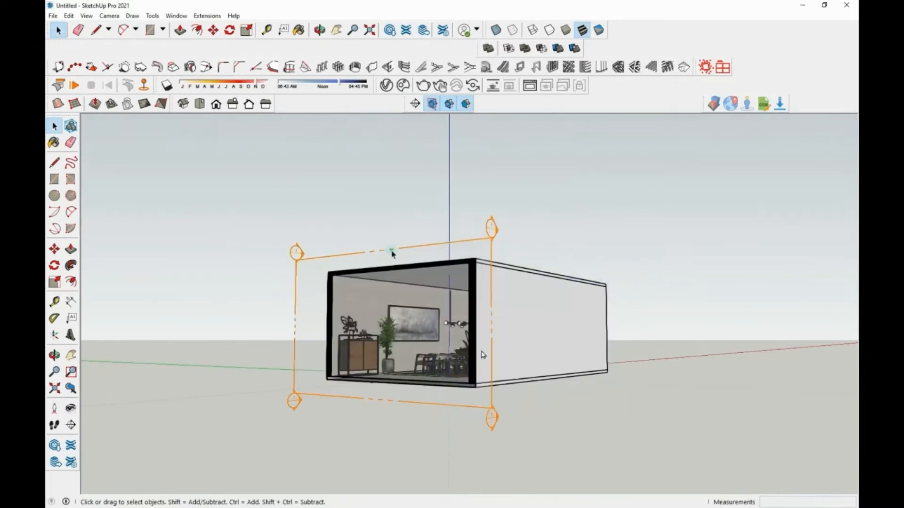
{"action": "left_click", "coordinate": [392, 253]}
{"action": "key", "text": "Delete"}
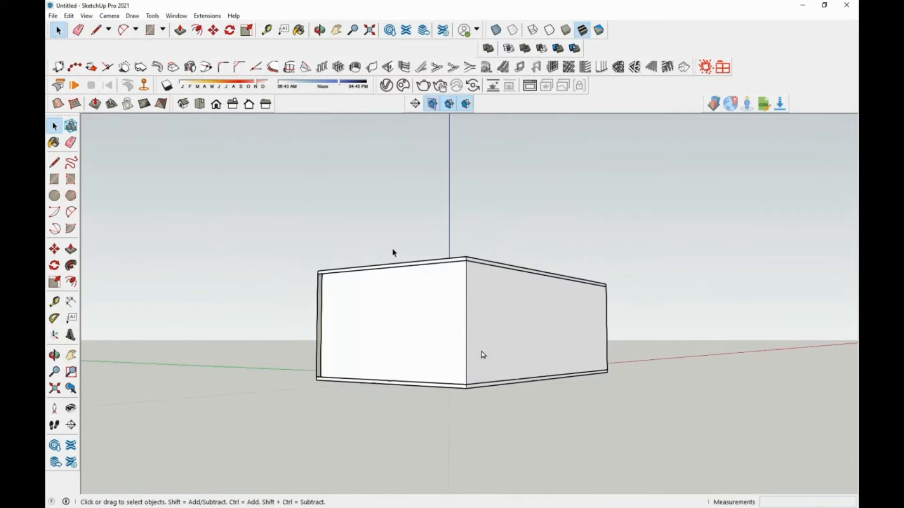
Select the entire building and make it a group
{"action": "left_click_drag", "start_coordinate": [289, 203], "coordinate": [687, 440]}
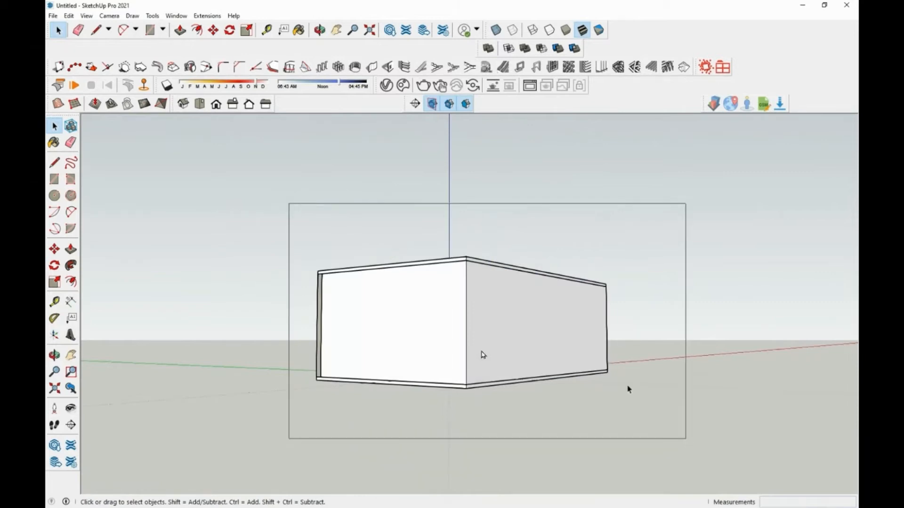
{"action": "right_click", "coordinate": [518, 324]}
{"action": "left_click", "coordinate": [564, 194]}
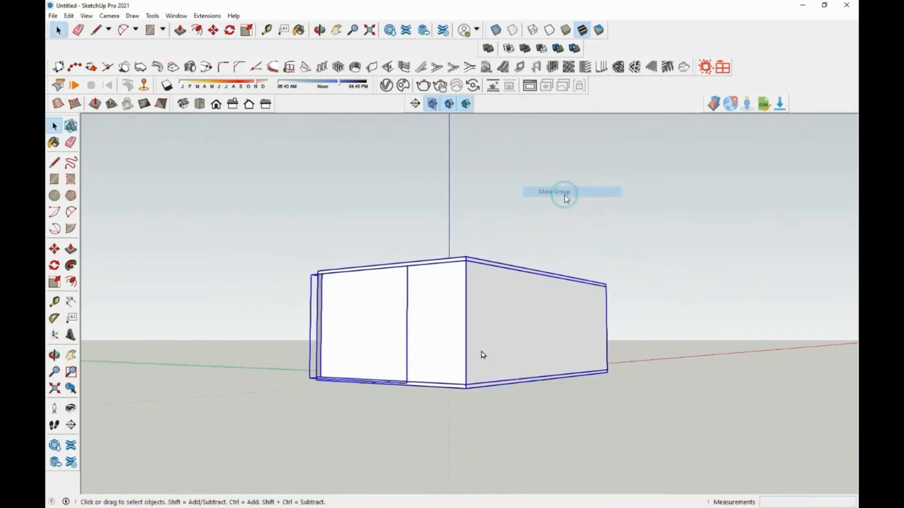
{"action": "left_click", "coordinate": [285, 284]}
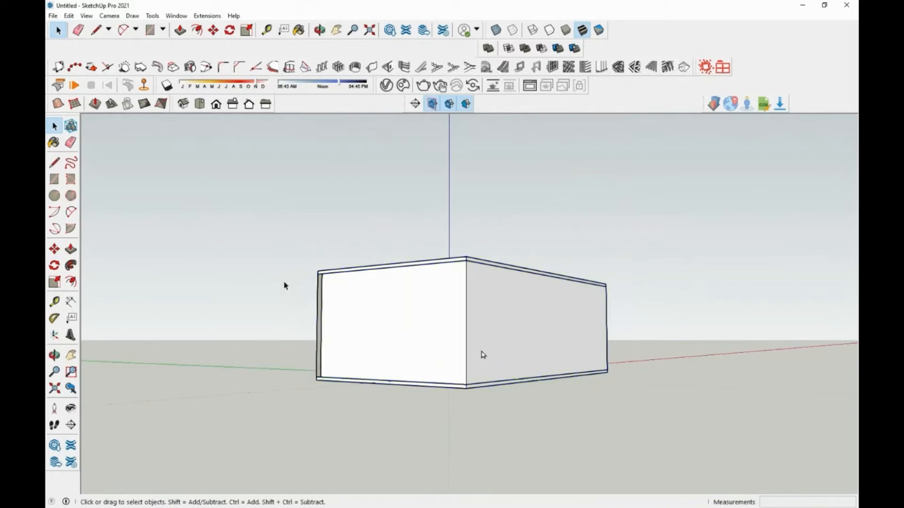
Place a section plane on the building's white end wall and accept the default name and symbol
{"action": "left_click", "coordinate": [414, 106]}
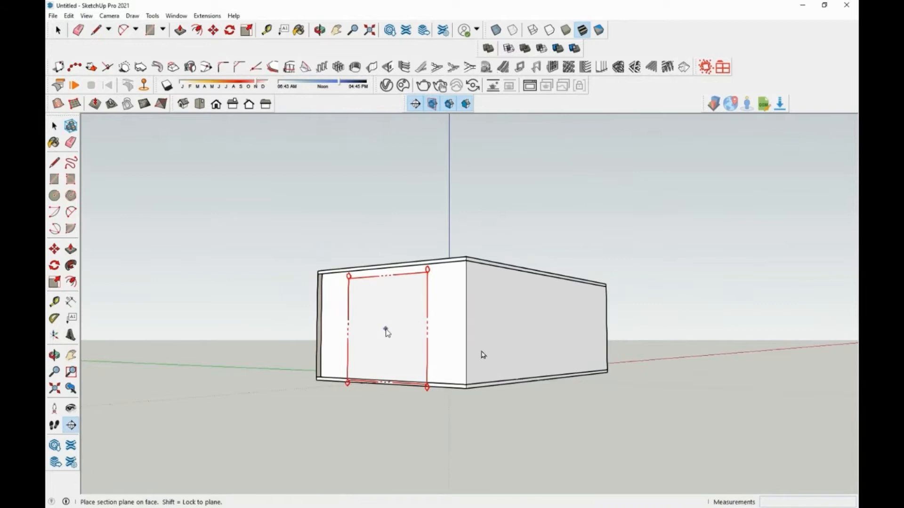
{"action": "left_click", "coordinate": [387, 324]}
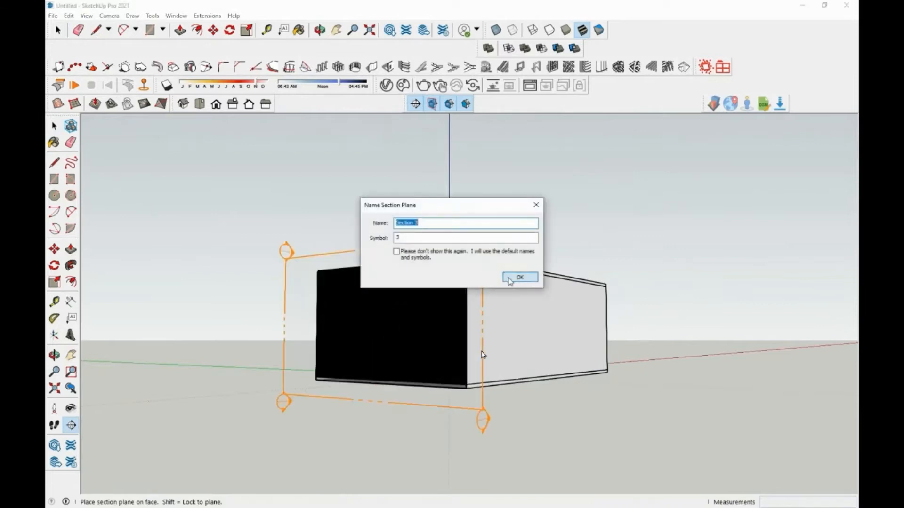
{"action": "left_click", "coordinate": [511, 279]}
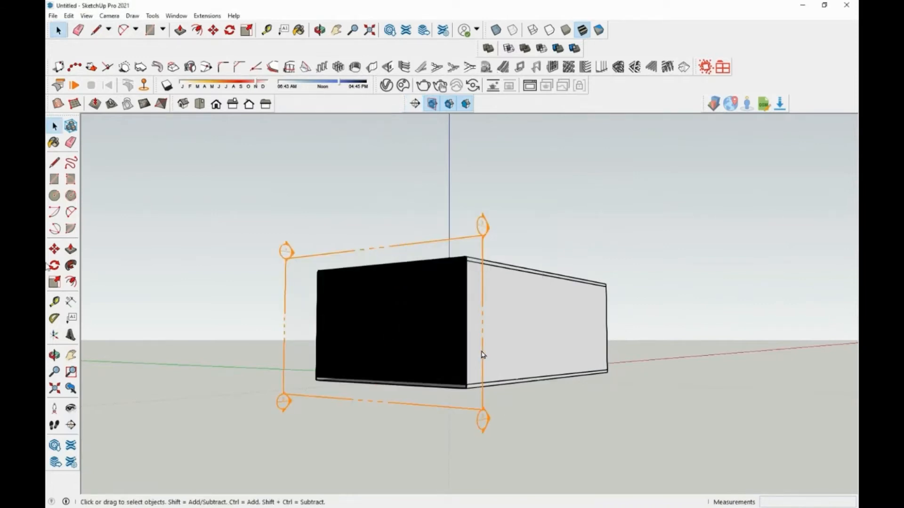
Move the end wall's section plane about 0.36 m along the red axis into the building
{"action": "left_click", "coordinate": [55, 249]}
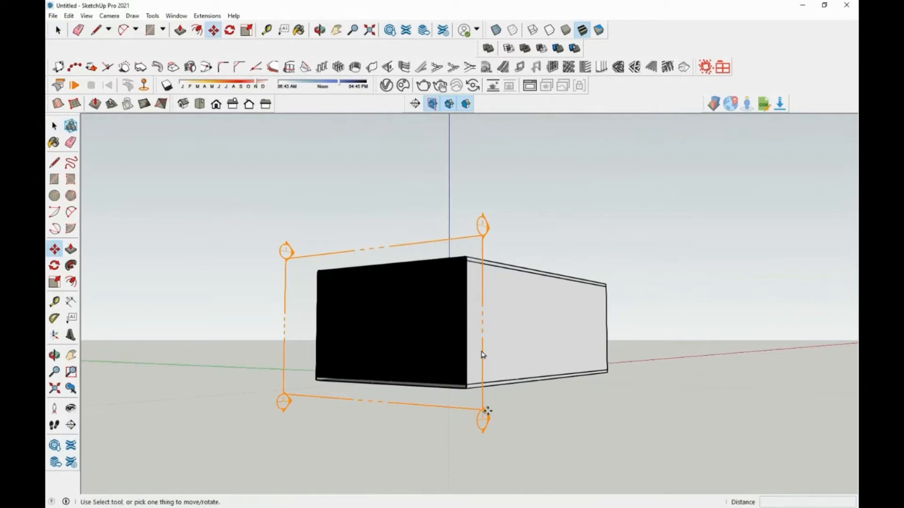
{"action": "left_click", "coordinate": [487, 411]}
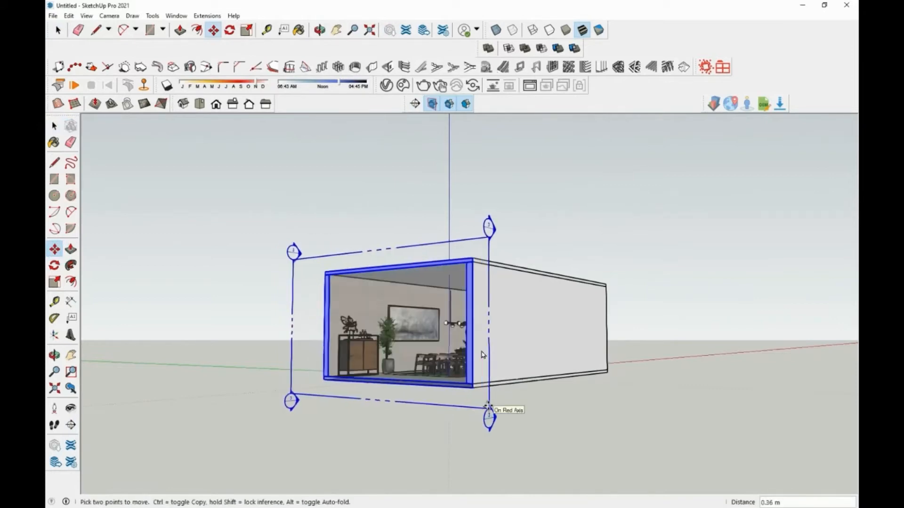
{"action": "left_click", "coordinate": [487, 407]}
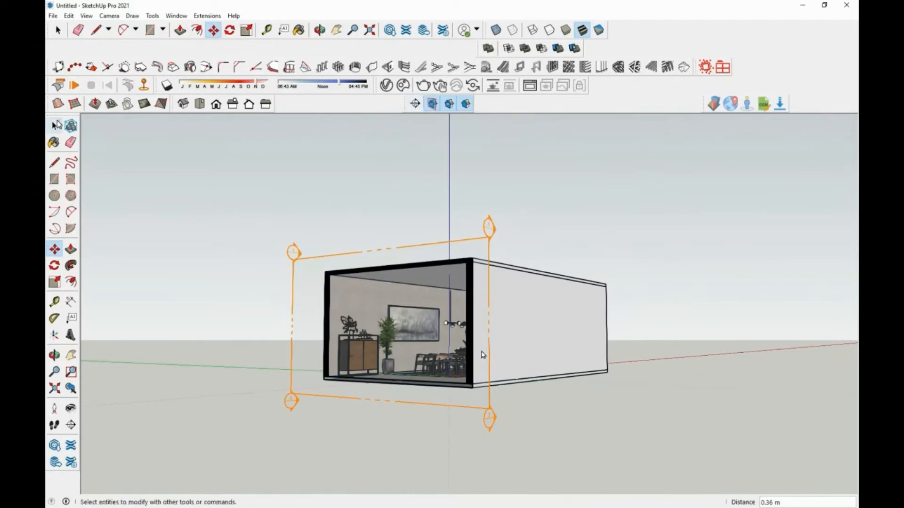
Open the building group for editing and place a section plane on its long side wall with the default name and symbol
{"action": "left_click", "coordinate": [57, 125]}
{"action": "left_click", "coordinate": [556, 308]}
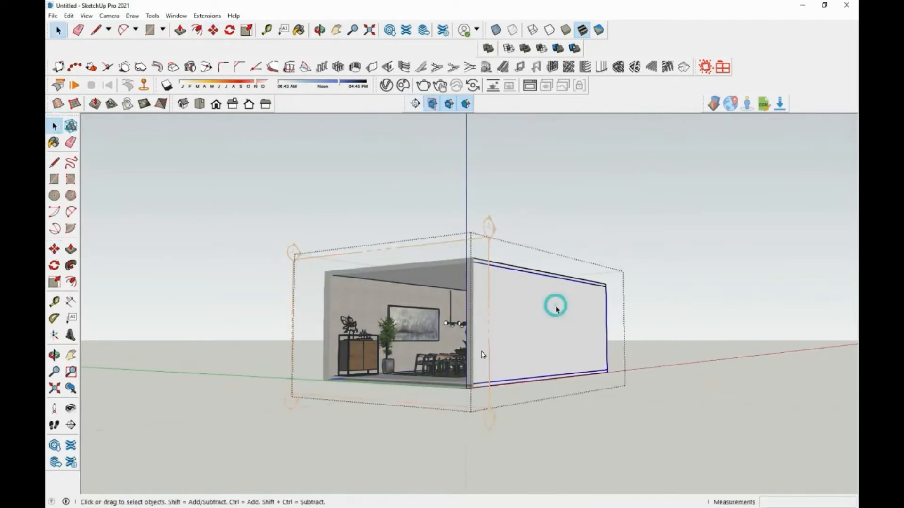
{"action": "left_click", "coordinate": [418, 105]}
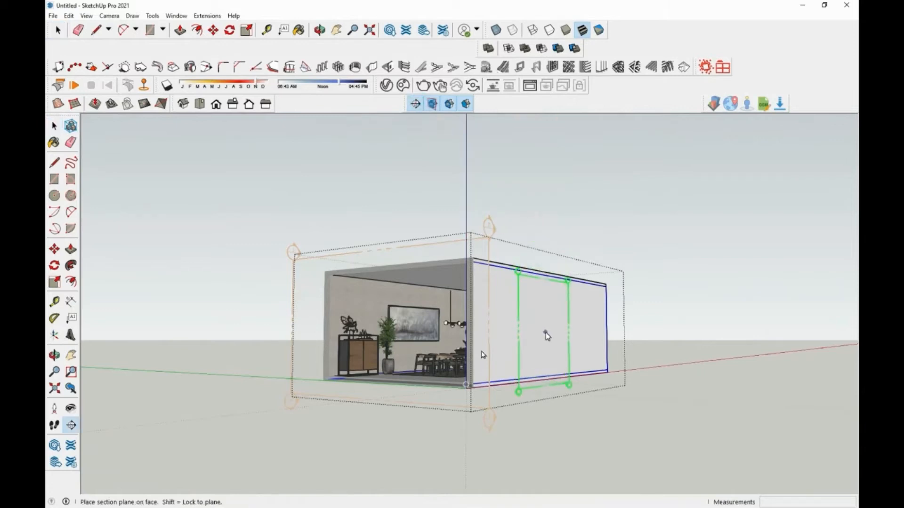
{"action": "left_click", "coordinate": [546, 332]}
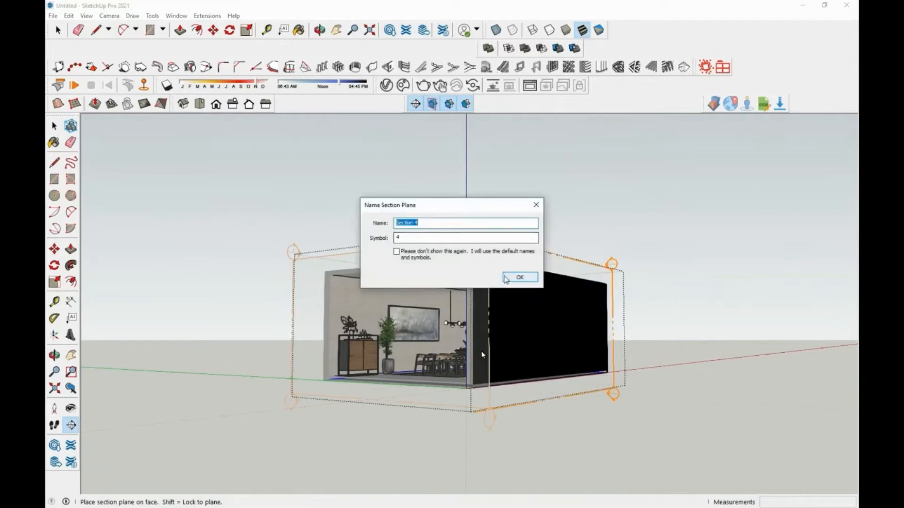
{"action": "left_click", "coordinate": [520, 277]}
Move the long side wall's section plane about 0.41 m into the room and leave the group
{"action": "left_click", "coordinate": [613, 391]}
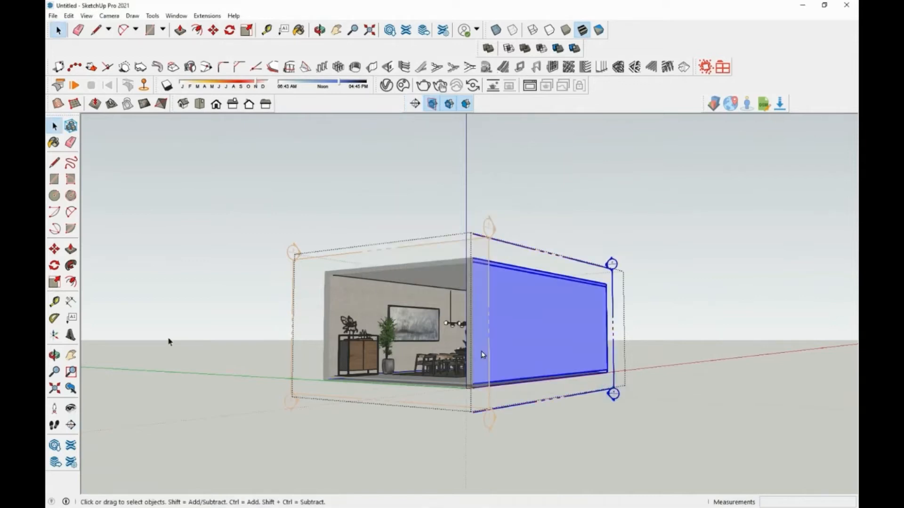
{"action": "left_click", "coordinate": [55, 248]}
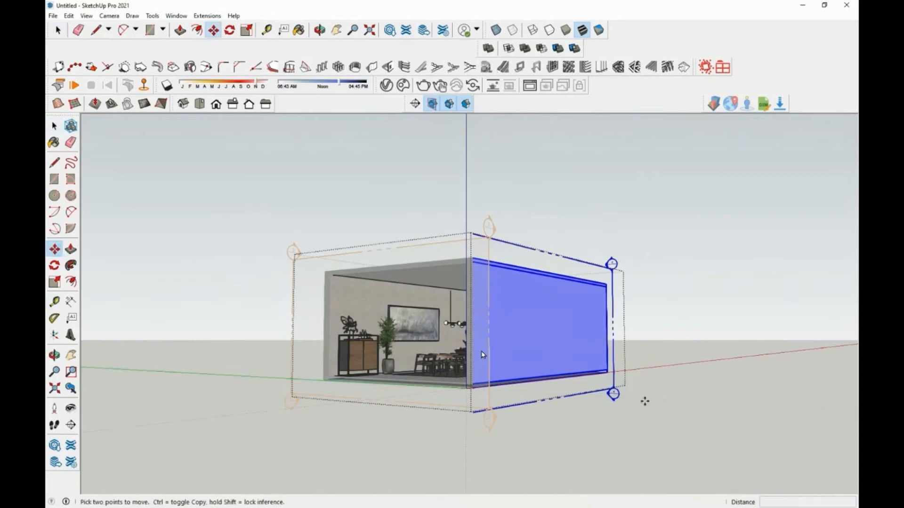
{"action": "left_click", "coordinate": [614, 390]}
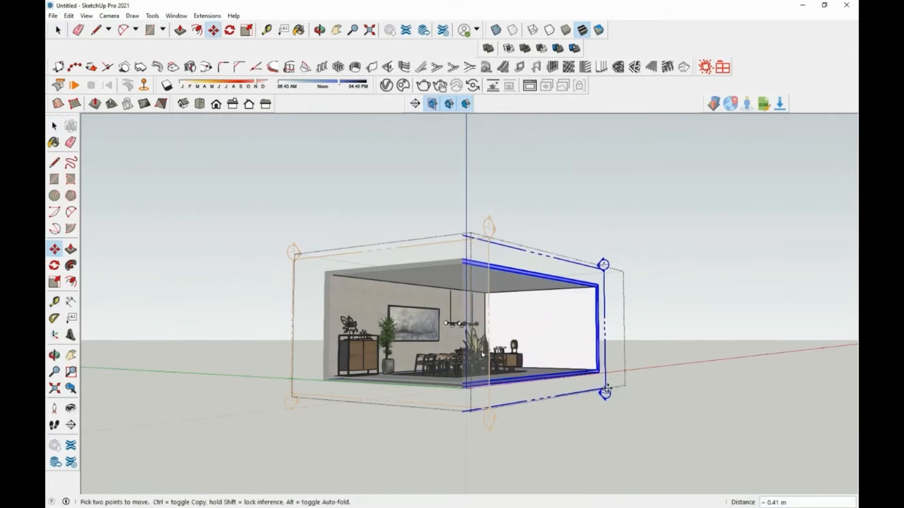
{"action": "left_click", "coordinate": [607, 389]}
{"action": "key", "text": "space"}
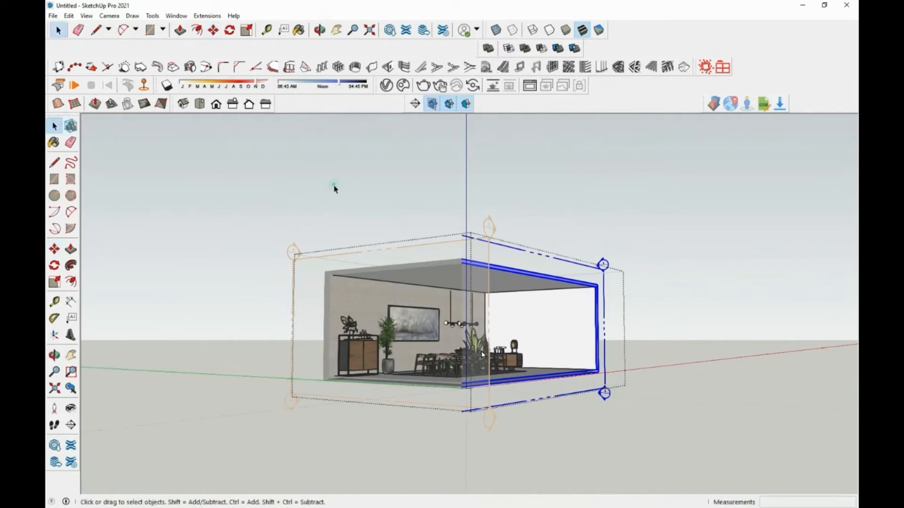
{"action": "left_click", "coordinate": [334, 189]}
{"action": "left_click", "coordinate": [334, 189]}
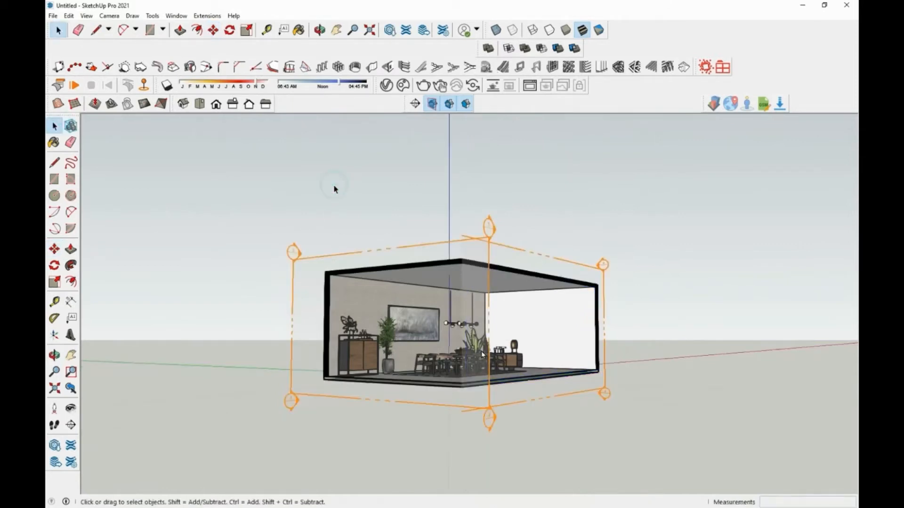
Hide the section plane symbols while keeping both section cuts active
{"action": "middle_click_drag", "start_coordinate": [452, 189], "coordinate": [480, 182]}
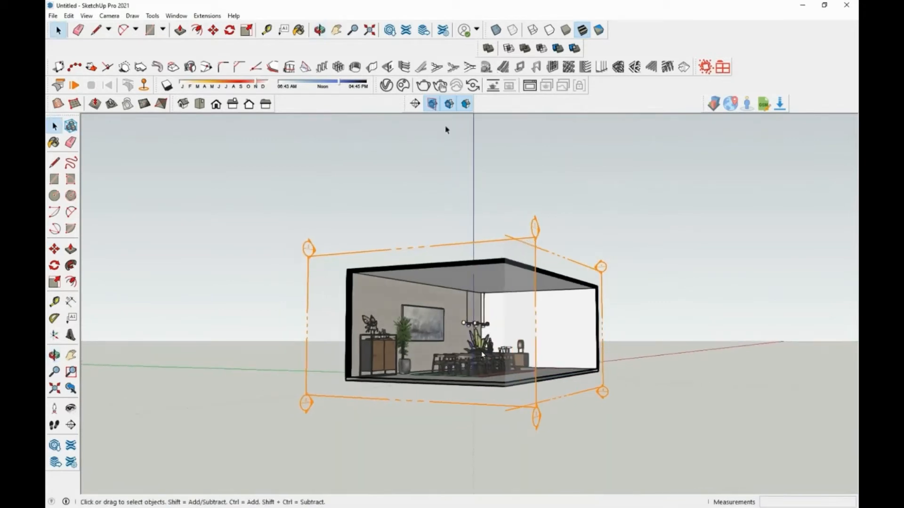
{"action": "left_click", "coordinate": [432, 103]}
{"action": "middle_click_drag", "start_coordinate": [640, 201], "coordinate": [639, 200]}
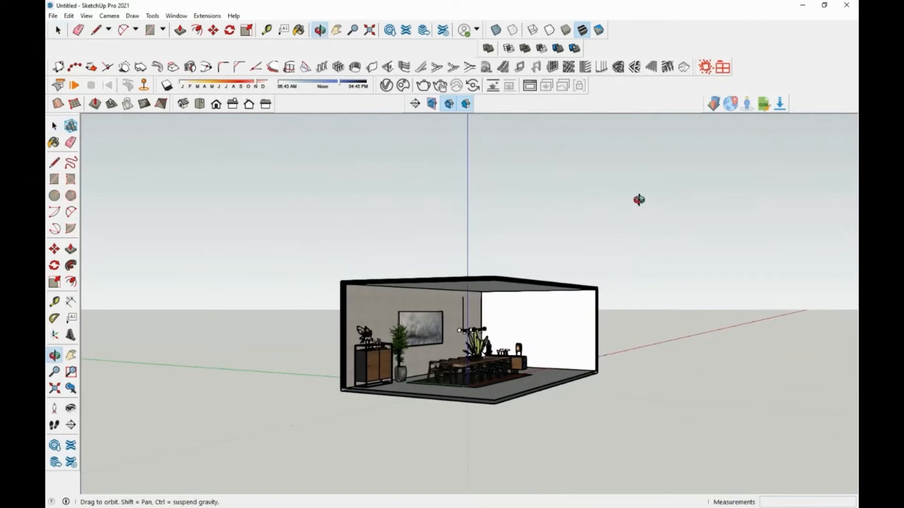
{"action": "left_click", "coordinate": [88, 16]}
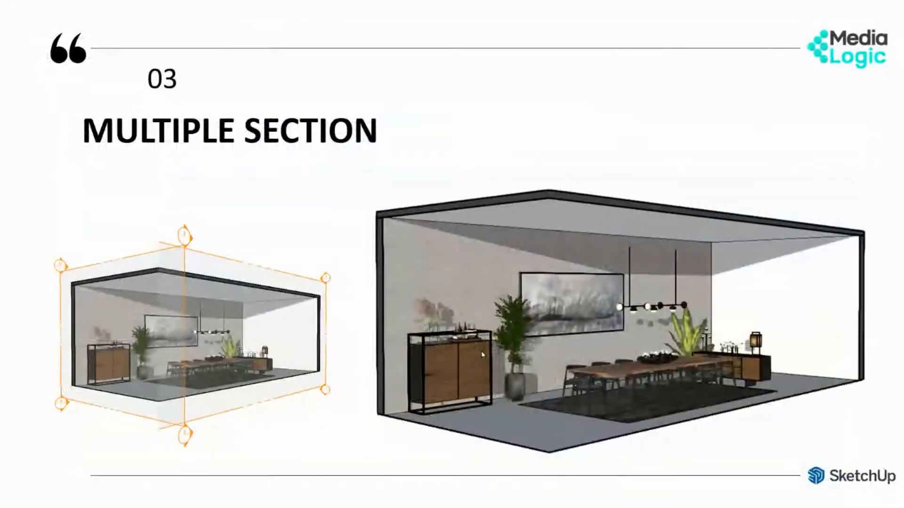
{"action": "left_click", "coordinate": [482, 355]}
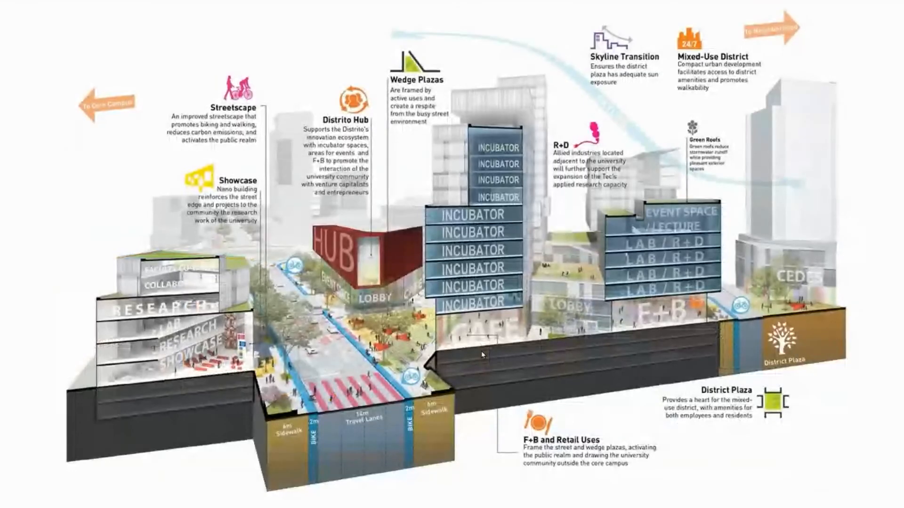
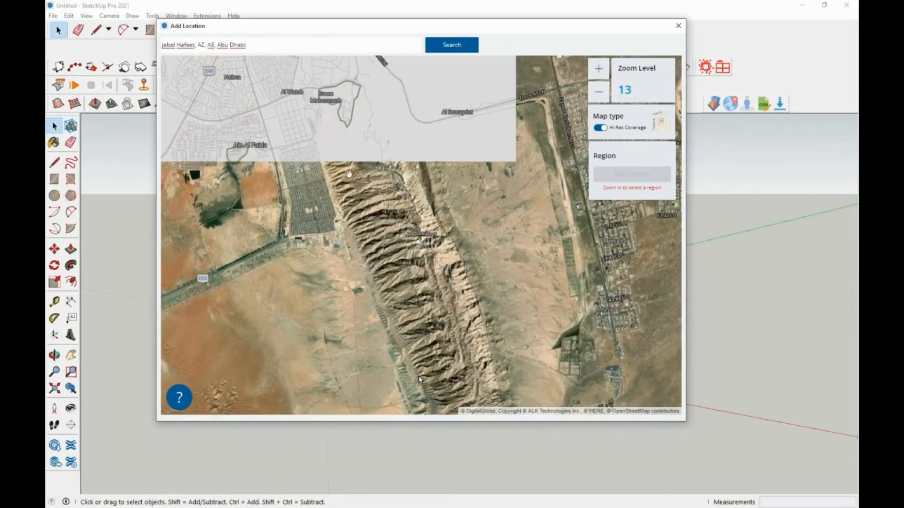
Frame the edge of the housing district and mountain foothills at zoom level 15 and select that map region
{"action": "scroll", "coordinate": [424, 240], "scroll_direction": "up", "scroll_amount": 2}
{"action": "left_click_drag", "start_coordinate": [453, 214], "coordinate": [401, 178]}
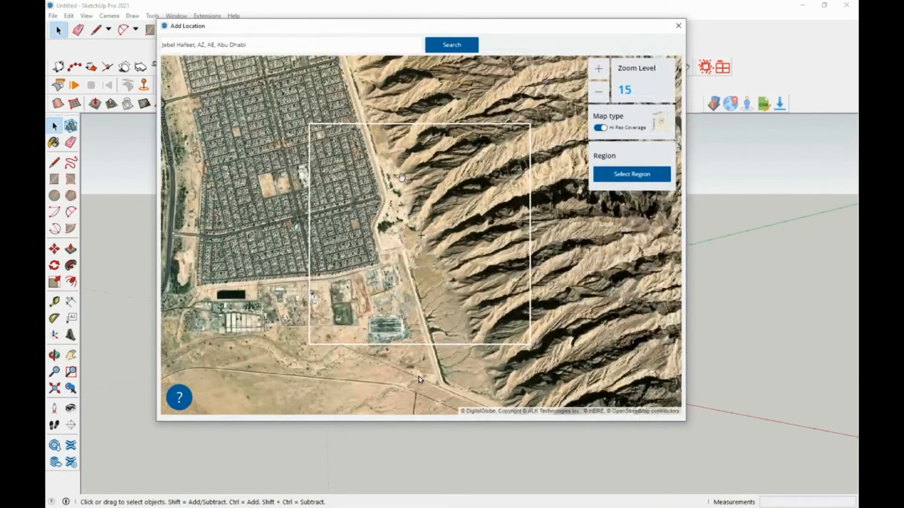
{"action": "left_click", "coordinate": [620, 173]}
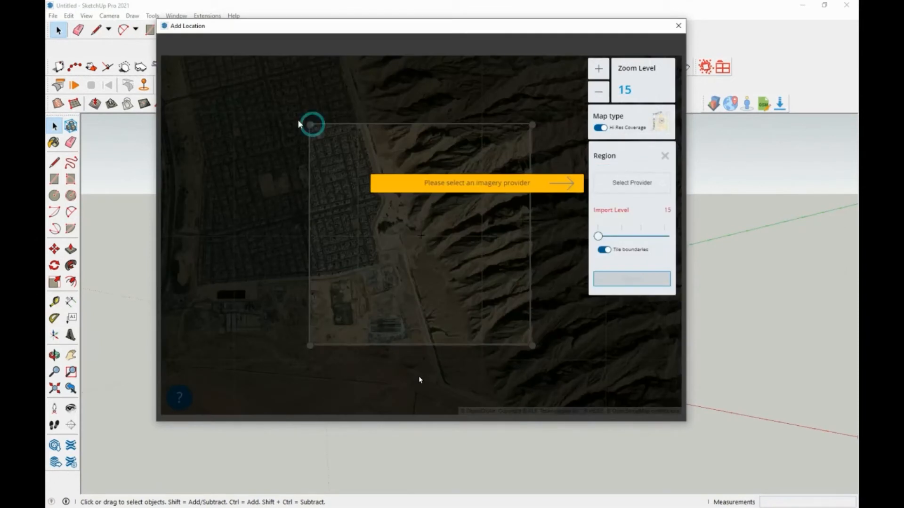
Choose Digital Globe as the imagery provider and shift the map slightly within the region frame
{"action": "left_click", "coordinate": [647, 195]}
{"action": "left_click", "coordinate": [646, 192]}
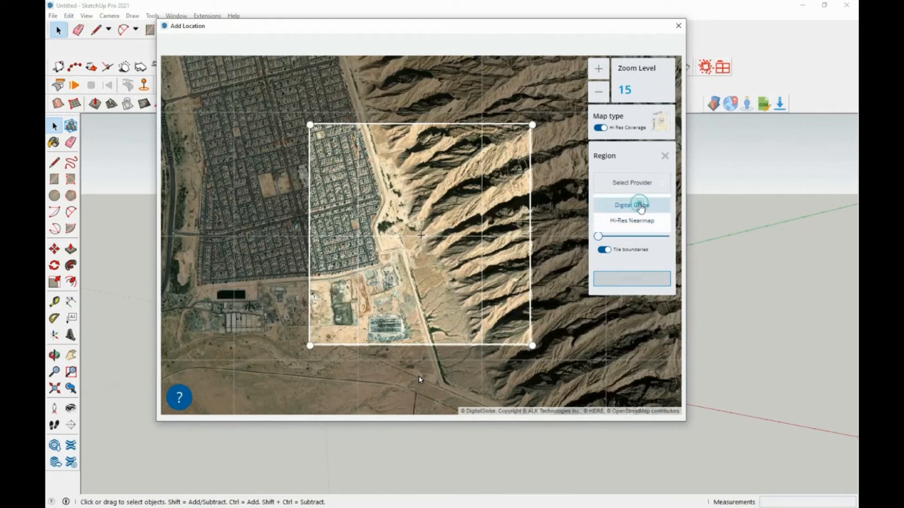
{"action": "left_click", "coordinate": [638, 205]}
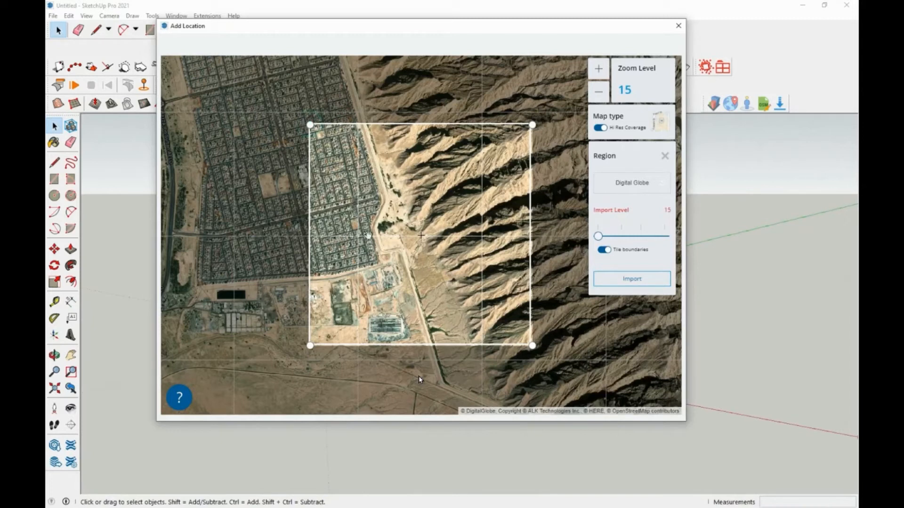
{"action": "left_click_drag", "start_coordinate": [372, 236], "coordinate": [382, 235]}
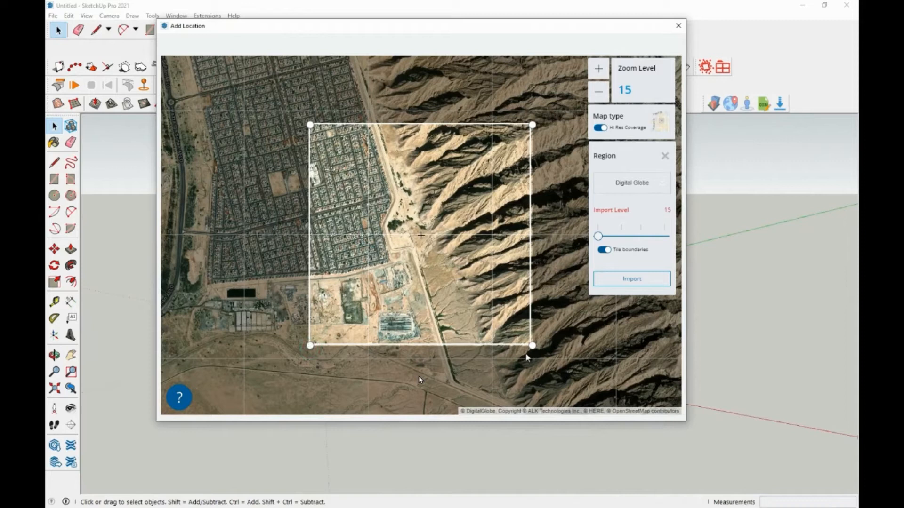
Set the import level to 18, import the site imagery and close the model information
{"action": "left_click", "coordinate": [642, 236]}
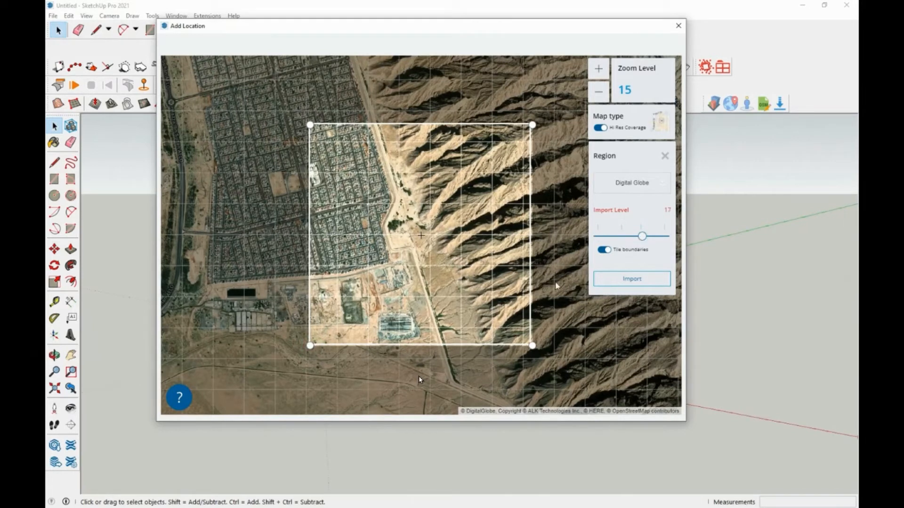
{"action": "left_click_drag", "start_coordinate": [533, 346], "coordinate": [551, 360]}
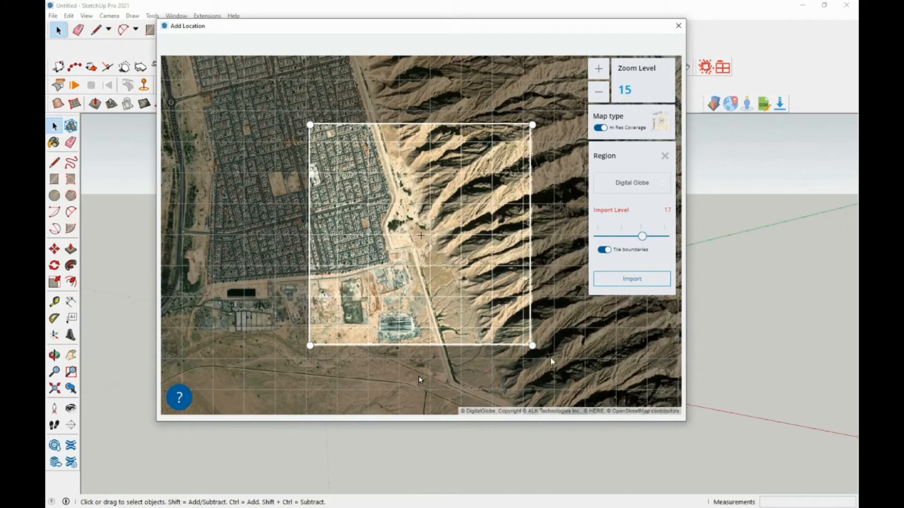
{"action": "left_click", "coordinate": [664, 236]}
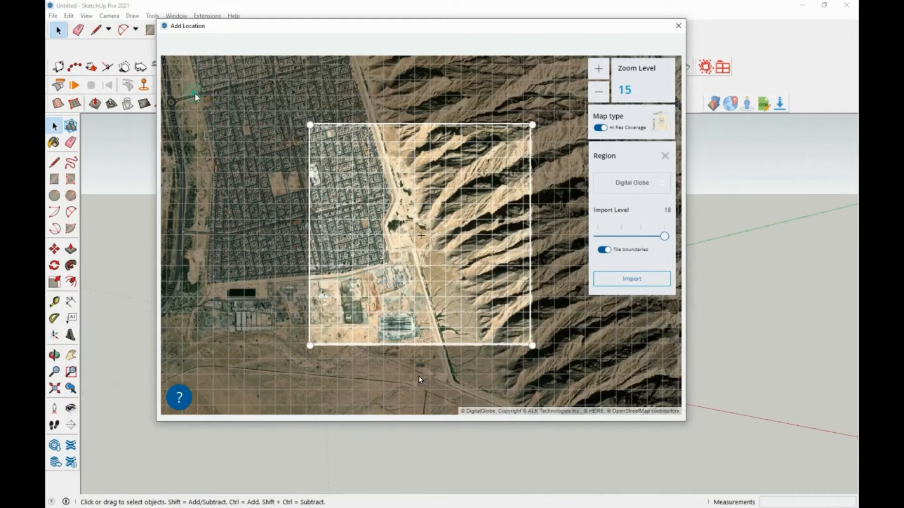
{"action": "left_click", "coordinate": [654, 279]}
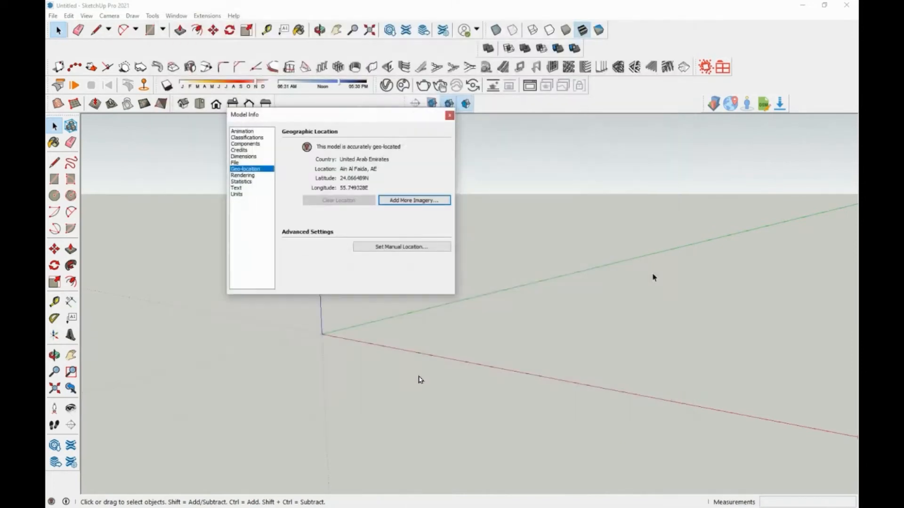
{"action": "left_click", "coordinate": [450, 115]}
Show the terrain of the imported site instead of the flat imagery
{"action": "middle_click_drag", "start_coordinate": [422, 165], "coordinate": [307, 106]}
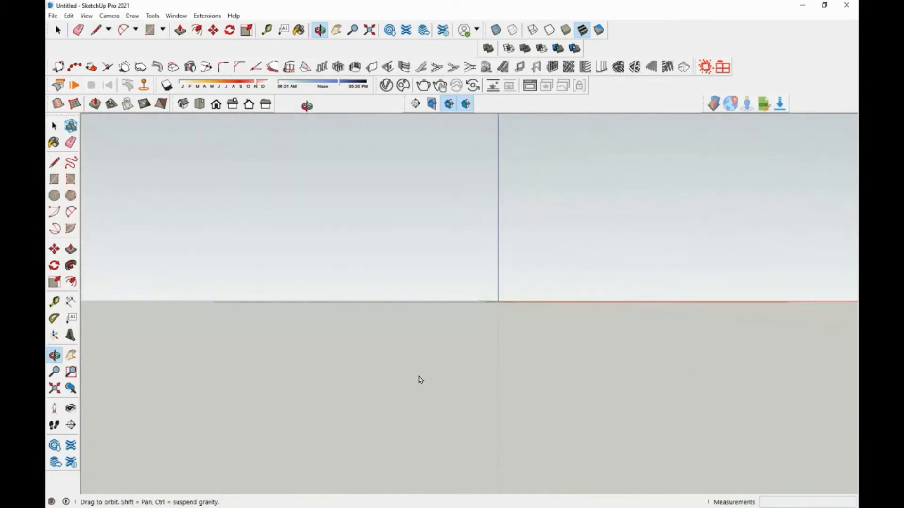
{"action": "key", "text": "space"}
{"action": "middle_click_drag", "start_coordinate": [412, 281], "coordinate": [478, 359]}
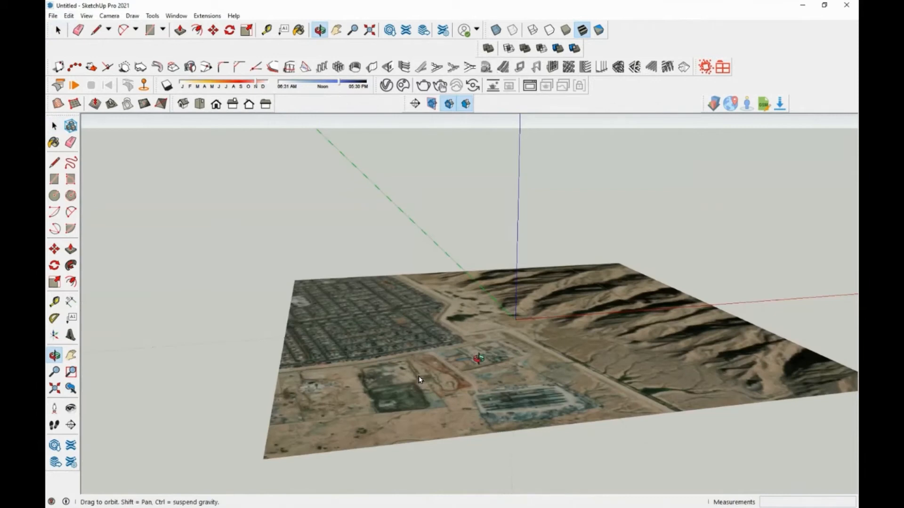
{"action": "middle_click_drag", "start_coordinate": [421, 380], "coordinate": [762, 381]}
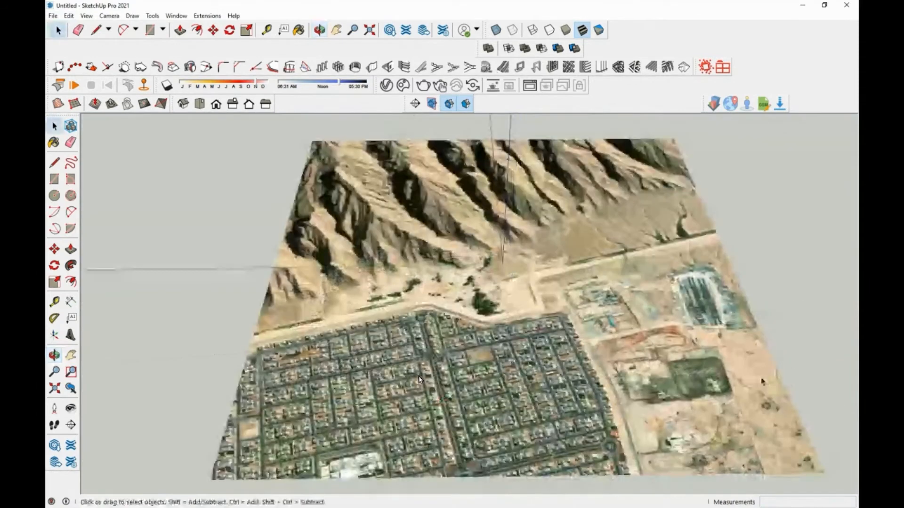
{"action": "left_click", "coordinate": [53, 16]}
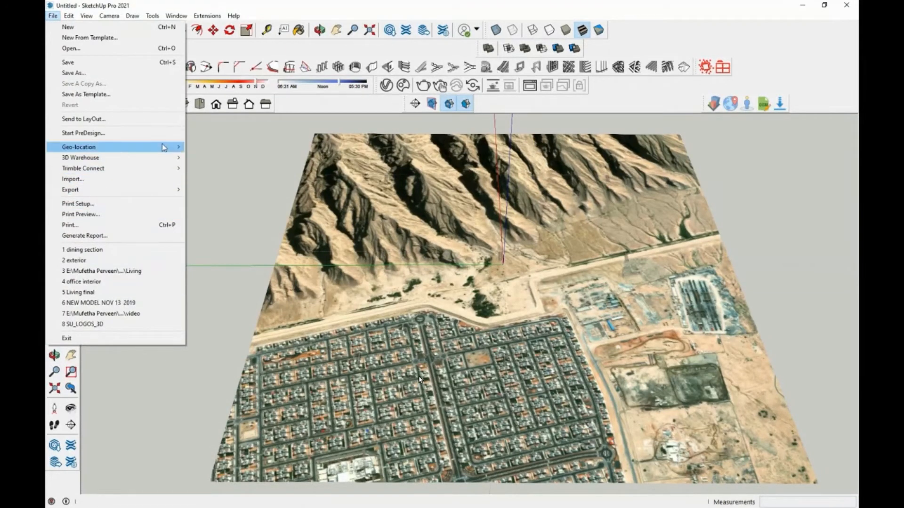
{"action": "mouse_move", "coordinate": [164, 147]}
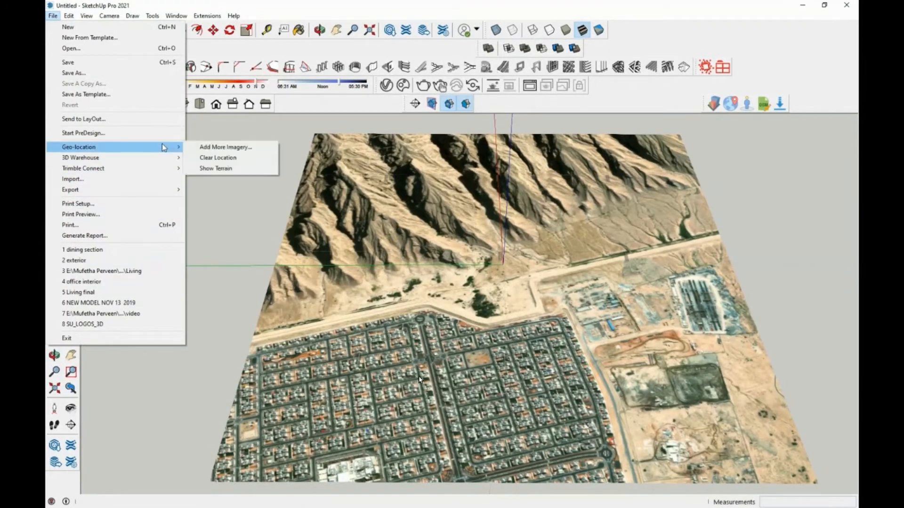
{"action": "left_click", "coordinate": [219, 169]}
Examine the site's terrain relief and mountain slopes from several angles and close up
{"action": "middle_click_drag", "start_coordinate": [366, 295], "coordinate": [115, 133]}
{"action": "scroll", "coordinate": [114, 133], "scroll_direction": "down", "scroll_amount": 1}
{"action": "middle_click_drag", "start_coordinate": [522, 324], "coordinate": [814, 350]}
{"action": "scroll", "coordinate": [828, 329], "scroll_direction": "up", "scroll_amount": 2}
{"action": "middle_click_drag", "start_coordinate": [843, 316], "coordinate": [642, 290]}
{"action": "scroll", "coordinate": [631, 221], "scroll_direction": "up", "scroll_amount": 2}
{"action": "scroll", "coordinate": [629, 218], "scroll_direction": "up", "scroll_amount": 2}
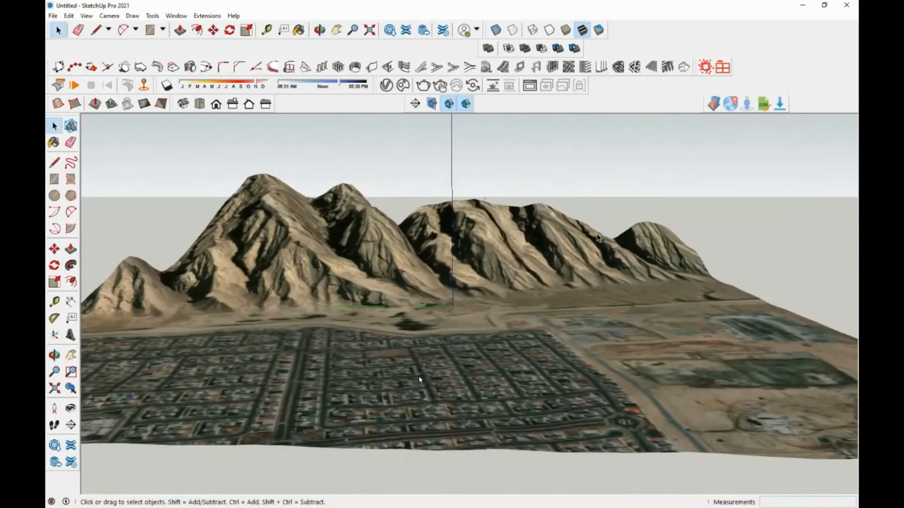
{"action": "scroll", "coordinate": [399, 255], "scroll_direction": "up", "scroll_amount": 2}
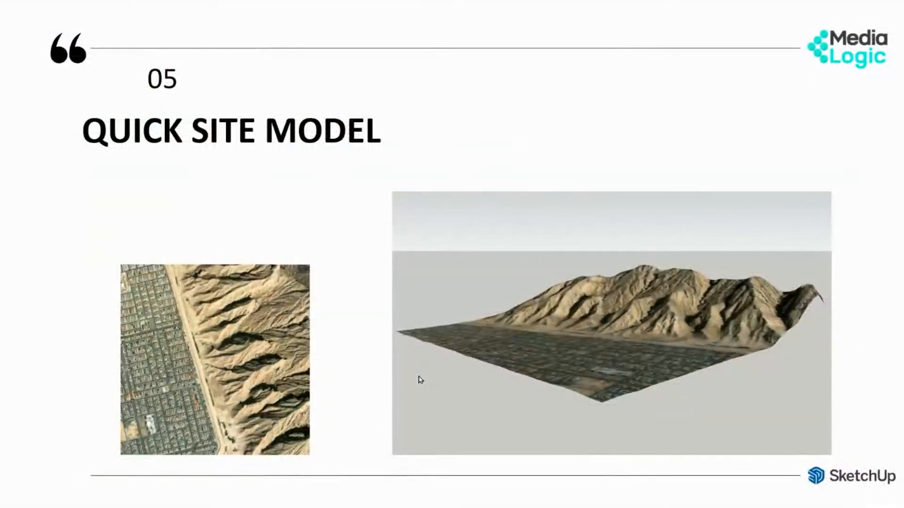
{"action": "left_click", "coordinate": [419, 376]}
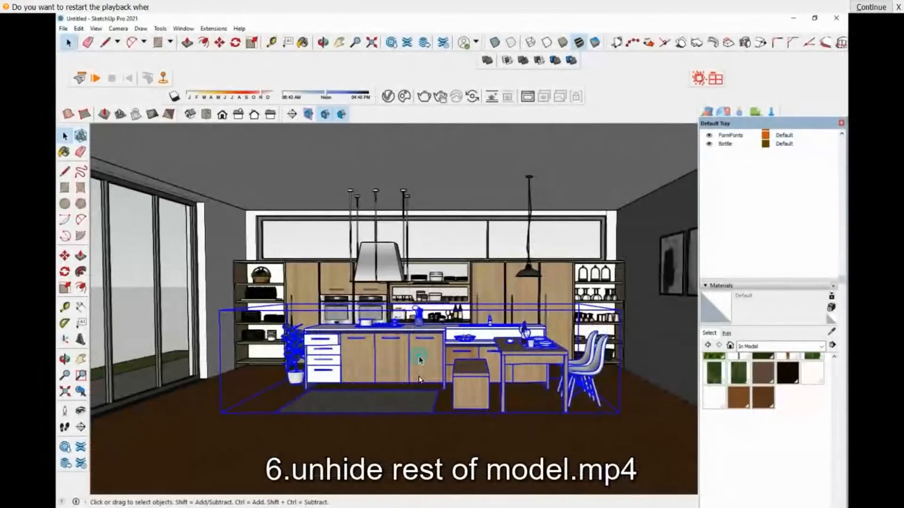
Open the kitchen island group and the tall cabinet group beside the glass shelves for editing in turn, and leave each one
{"action": "left_click", "coordinate": [419, 357]}
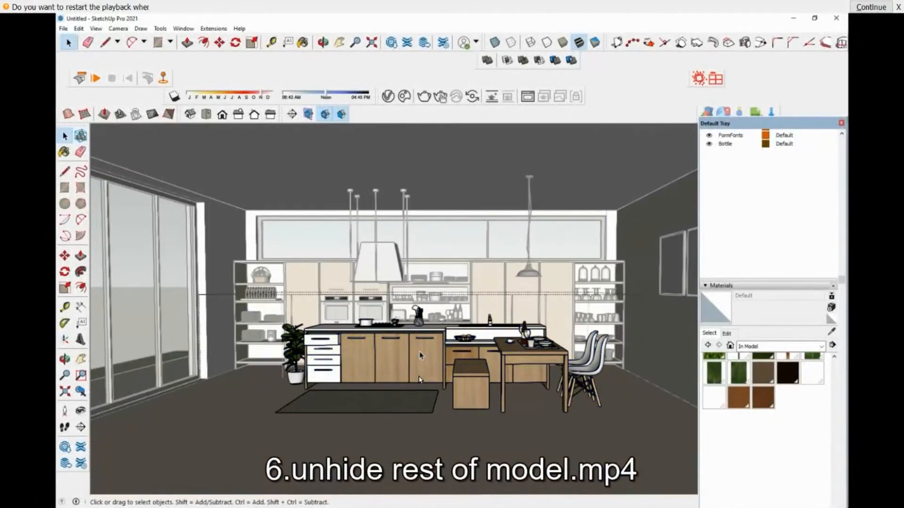
{"action": "left_click", "coordinate": [471, 274]}
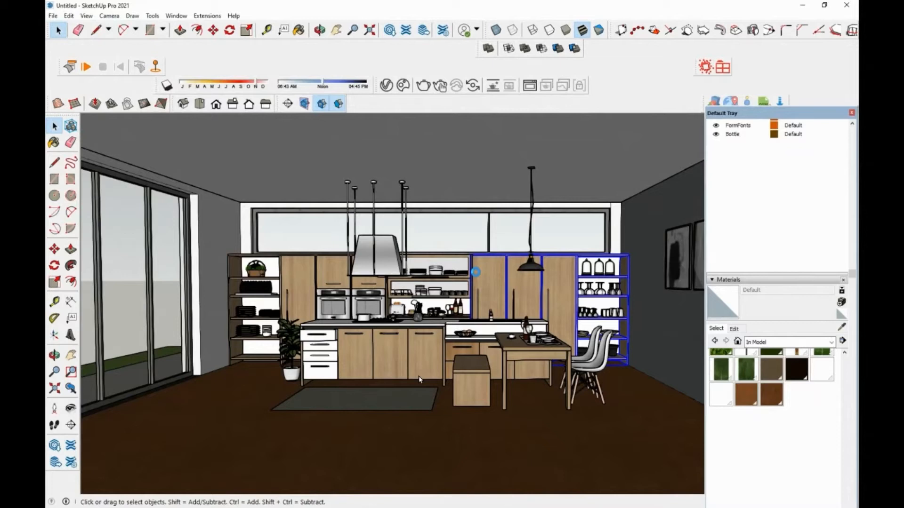
{"action": "double_click", "coordinate": [501, 275]}
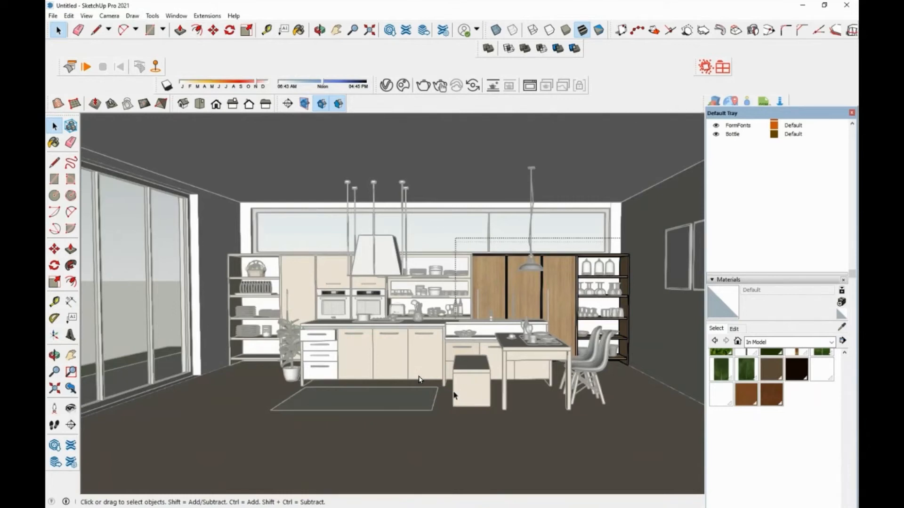
{"action": "key", "text": "Escape"}
{"action": "left_click", "coordinate": [176, 16]}
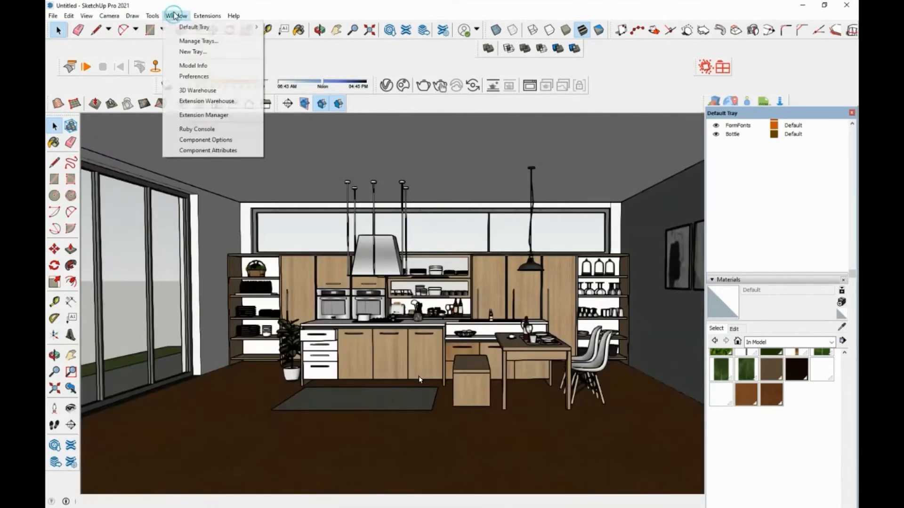
Open the kitchen island group for editing, select its cabinet door, and examine the island from several angles against the faded room
{"action": "left_click", "coordinate": [414, 353]}
{"action": "double_click", "coordinate": [422, 353]}
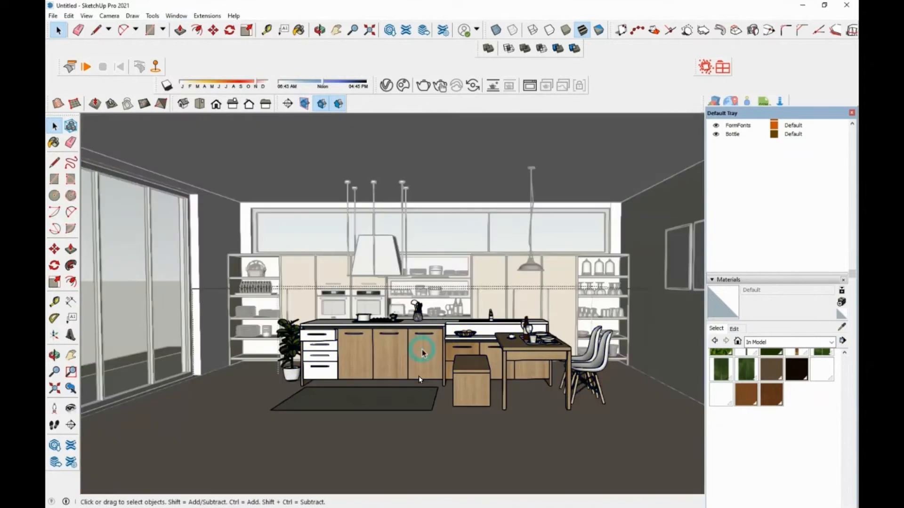
{"action": "left_click", "coordinate": [422, 353]}
{"action": "scroll", "coordinate": [453, 360], "scroll_direction": "up", "scroll_amount": 1}
{"action": "scroll", "coordinate": [453, 360], "scroll_direction": "up", "scroll_amount": 2}
{"action": "middle_click_drag", "start_coordinate": [453, 360], "coordinate": [377, 348]}
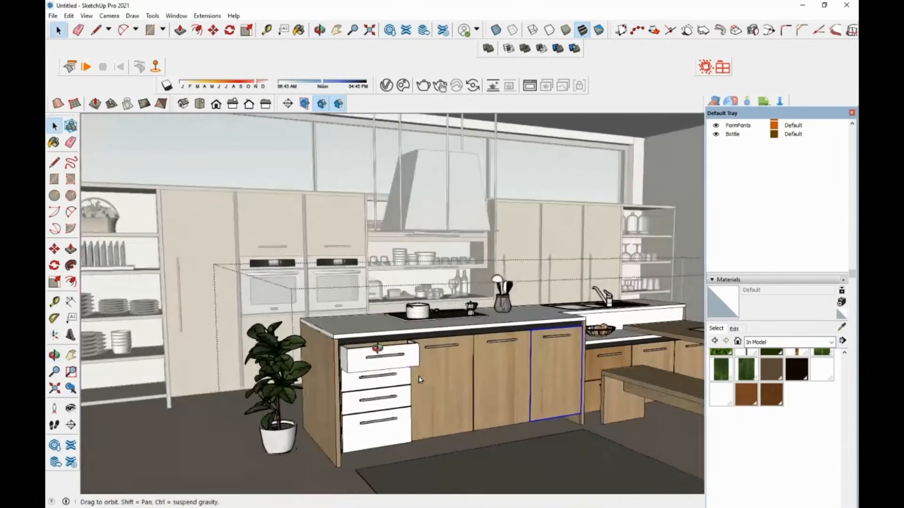
{"action": "scroll", "coordinate": [420, 379], "scroll_direction": "down", "scroll_amount": 2}
{"action": "middle_click_drag", "start_coordinate": [421, 379], "coordinate": [330, 335]}
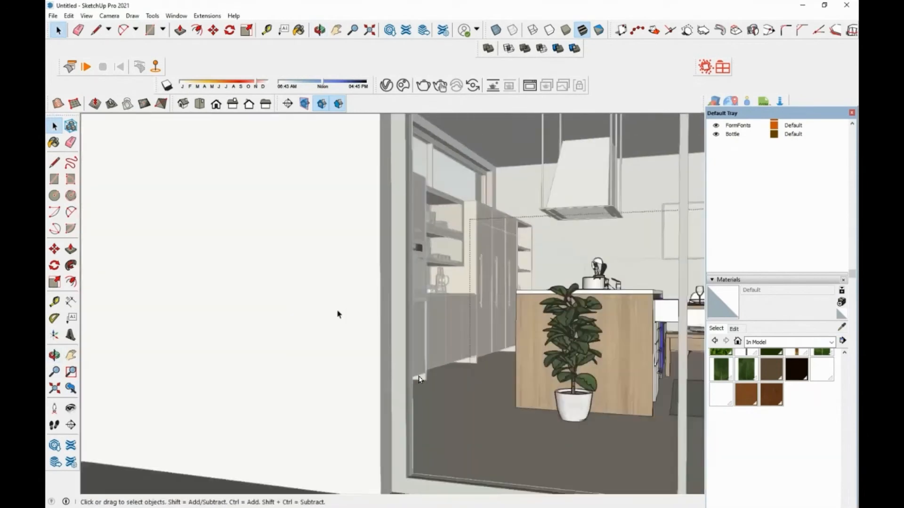
{"action": "scroll", "coordinate": [607, 278], "scroll_direction": "up", "scroll_amount": 4}
{"action": "middle_click_drag", "start_coordinate": [607, 277], "coordinate": [298, 270]}
{"action": "scroll", "coordinate": [509, 276], "scroll_direction": "up", "scroll_amount": 4}
{"action": "scroll", "coordinate": [420, 379], "scroll_direction": "down", "scroll_amount": 8}
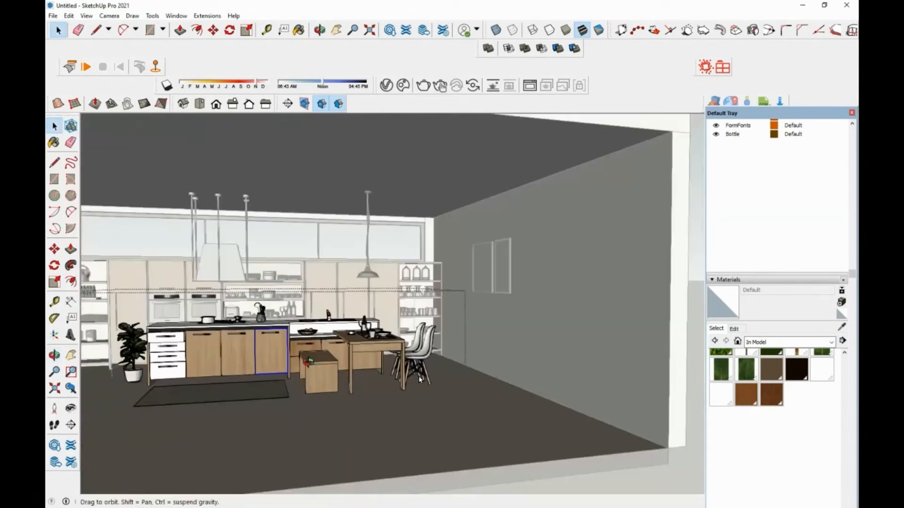
{"action": "scroll", "coordinate": [419, 379], "scroll_direction": "up", "scroll_amount": 5}
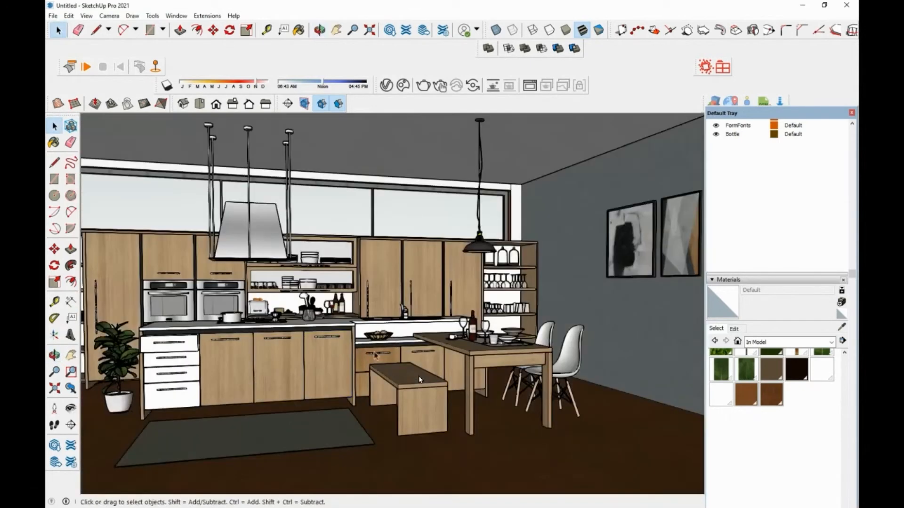
Filter the keyboard shortcut preferences by "hide re" to find the Hide Rest Of Model function
{"action": "left_click", "coordinate": [177, 15]}
{"action": "left_click", "coordinate": [188, 76]}
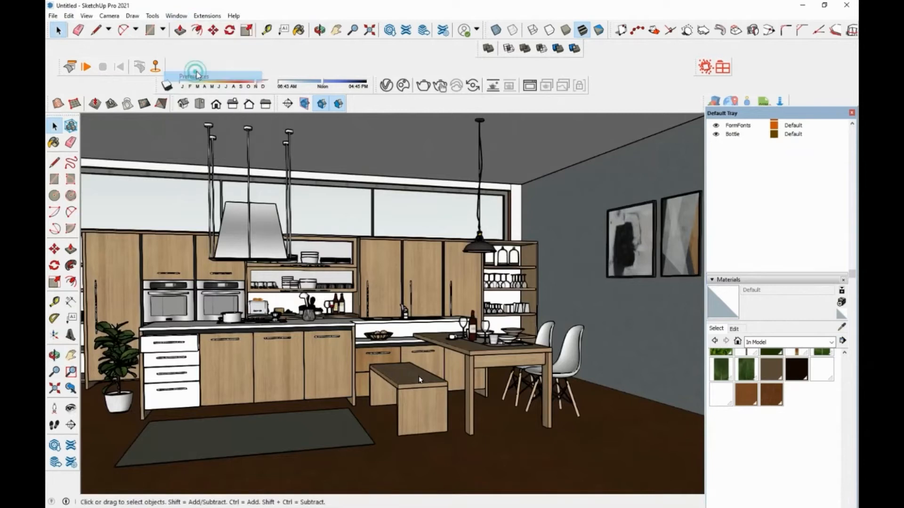
{"action": "left_click", "coordinate": [455, 159]}
{"action": "type", "text": "hio"}
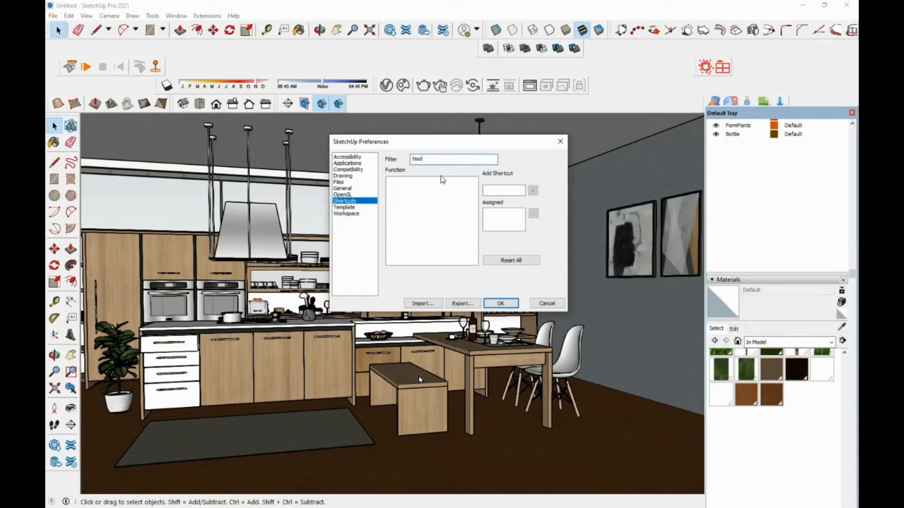
{"action": "key", "text": "BackSpace"}
{"action": "type", "text": "de re"}
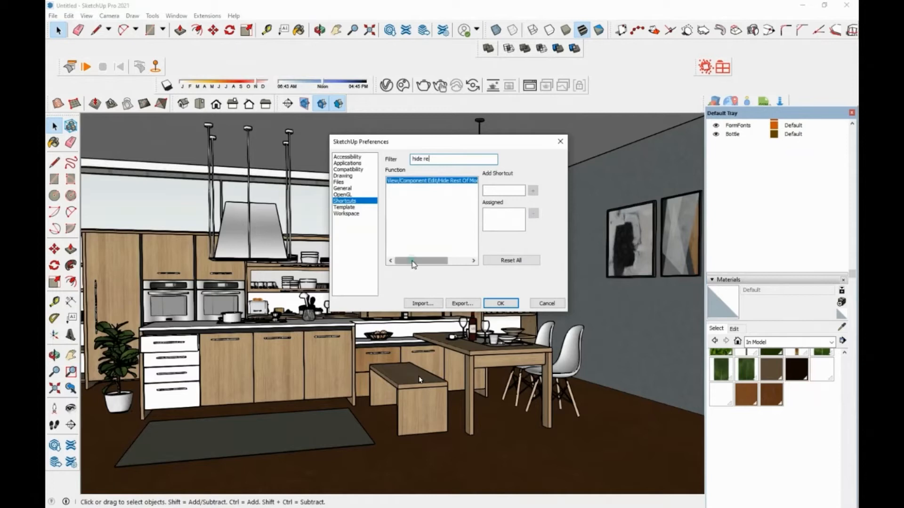
{"action": "mouse_move", "coordinate": [412, 261]}
{"action": "left_mouse_down"}
{"action": "mouse_move", "coordinate": [447, 261]}
{"action": "mouse_move", "coordinate": [407, 261]}
{"action": "left_mouse_up"}
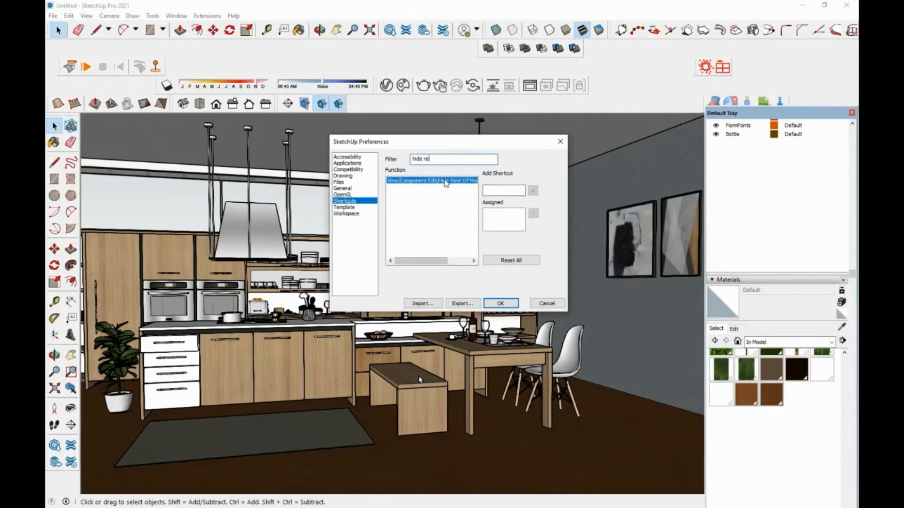
Assign the shortcut U to Hide Rest Of Model, accept the reassignment and save the preferences
{"action": "left_click", "coordinate": [496, 191]}
{"action": "left_click", "coordinate": [534, 192]}
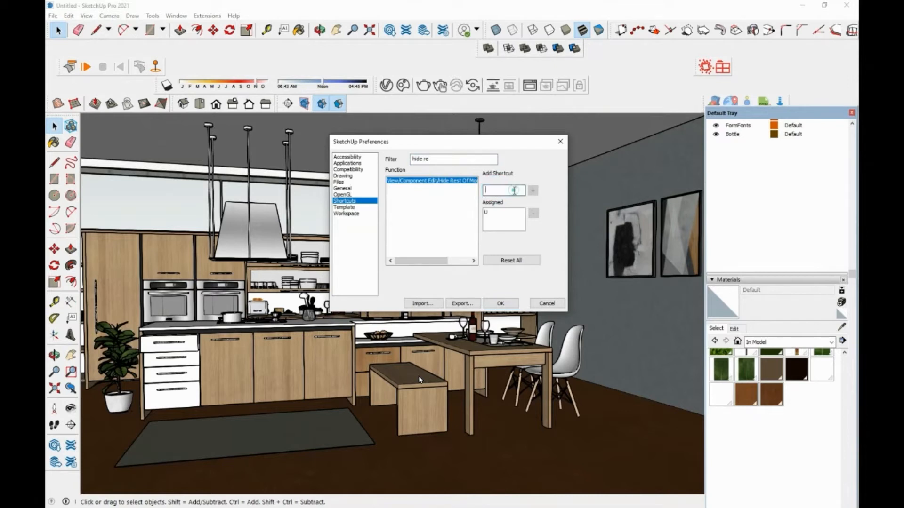
{"action": "left_click", "coordinate": [533, 191]}
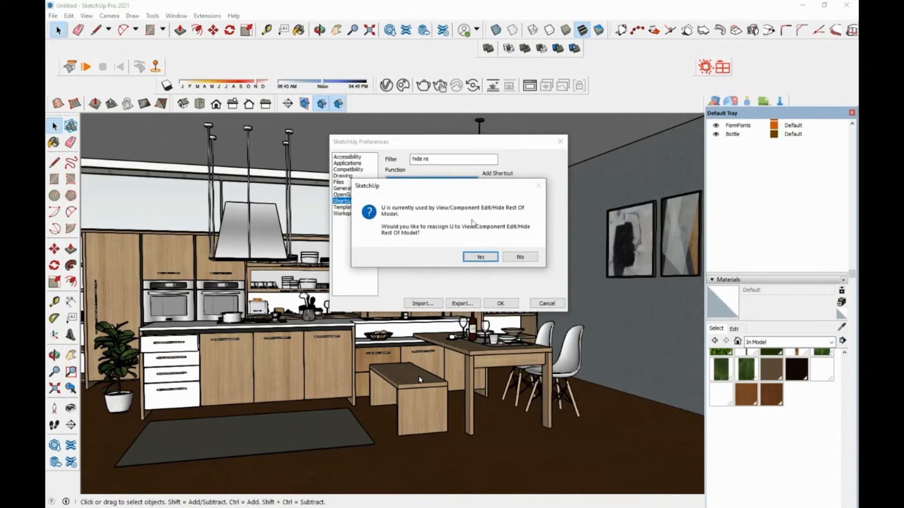
{"action": "left_click_drag", "start_coordinate": [480, 185], "coordinate": [464, 203]}
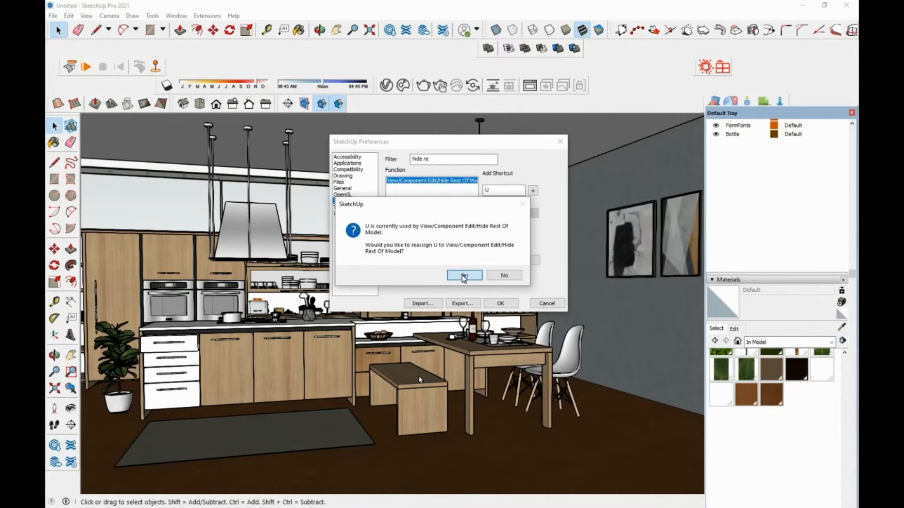
{"action": "left_click", "coordinate": [464, 277]}
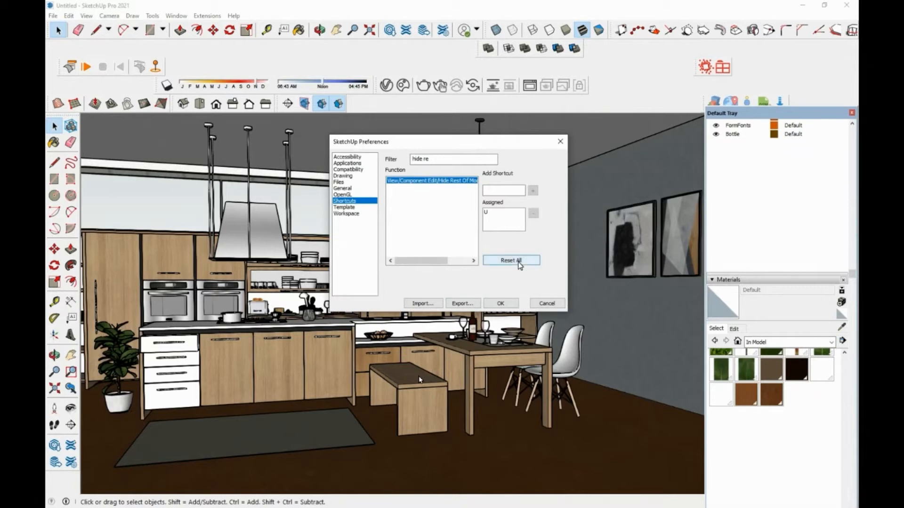
{"action": "left_click", "coordinate": [500, 304]}
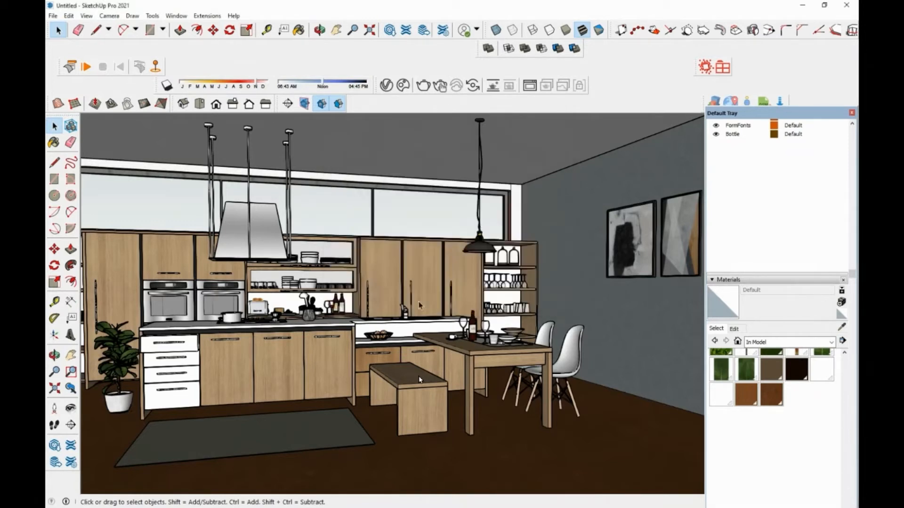
Open the kitchen island group for editing, hide the rest of the model, and view the isolated island from several sides
{"action": "left_click", "coordinate": [310, 348]}
{"action": "double_click", "coordinate": [311, 349]}
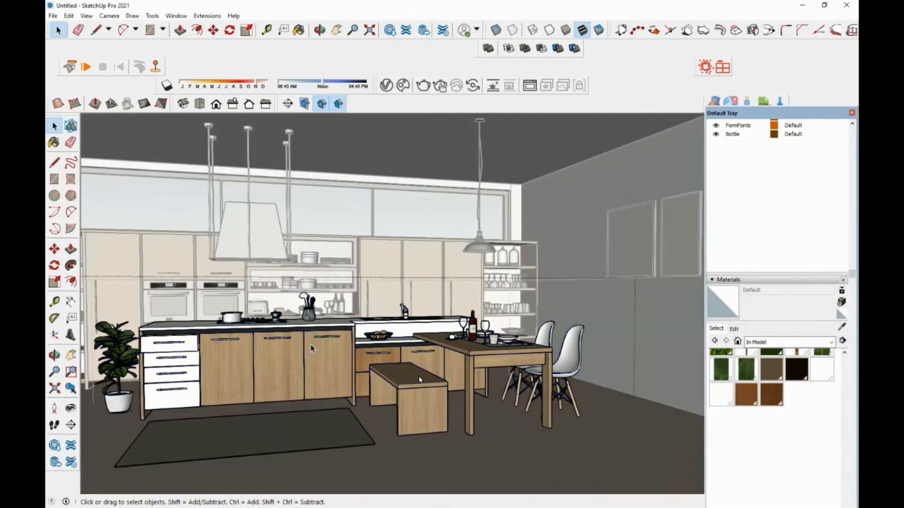
{"action": "left_click", "coordinate": [310, 348]}
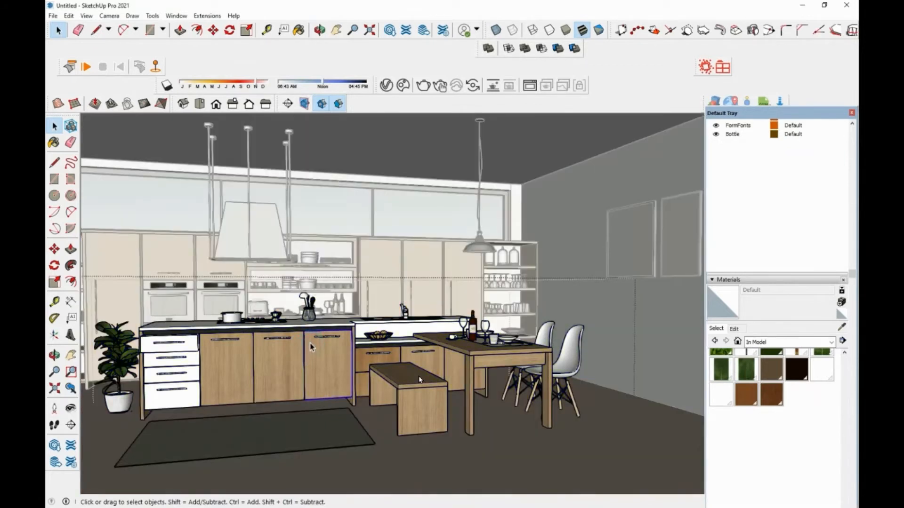
{"action": "middle_click_drag", "start_coordinate": [401, 295], "coordinate": [595, 337]}
{"action": "middle_click_drag", "start_coordinate": [450, 360], "coordinate": [683, 406]}
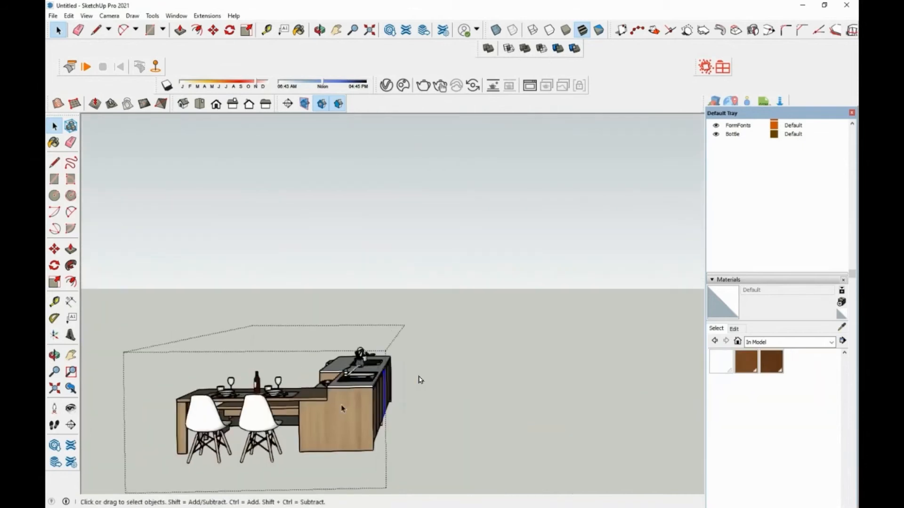
{"action": "scroll", "coordinate": [256, 396], "scroll_direction": "up", "scroll_amount": 7}
{"action": "middle_click_drag", "start_coordinate": [313, 355], "coordinate": [504, 409]}
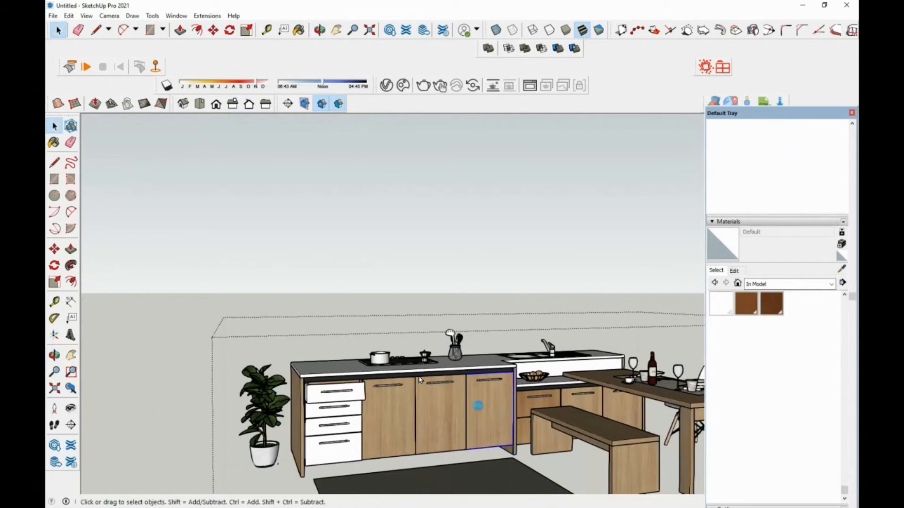
Show the rest of the model again around the kitchen island and view the whole room
{"action": "double_click", "coordinate": [478, 405]}
{"action": "middle_click_drag", "start_coordinate": [481, 447], "coordinate": [506, 502]}
{"action": "middle_click_drag", "start_coordinate": [420, 379], "coordinate": [420, 378]}
{"action": "left_click", "coordinate": [421, 379]}
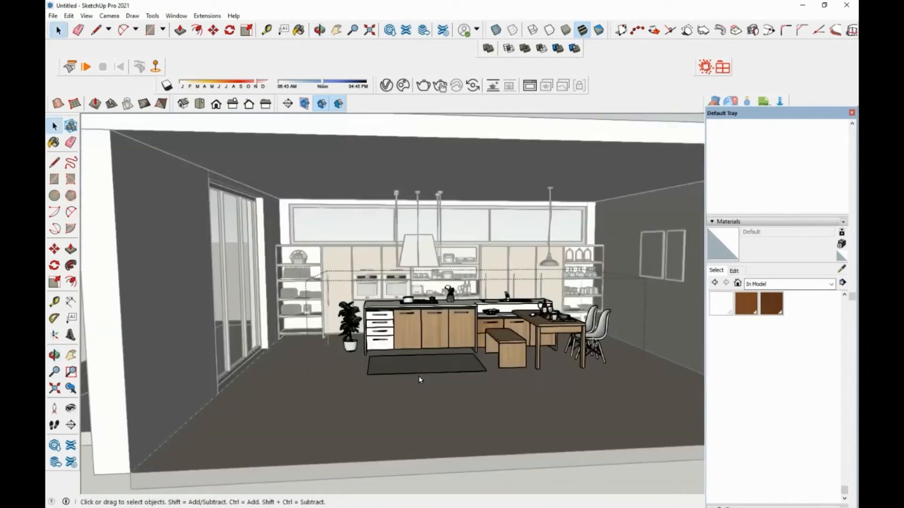
Open the dining chairs for editing, isolate them by hiding the rest of the model, and show the room again
{"action": "double_click", "coordinate": [594, 338]}
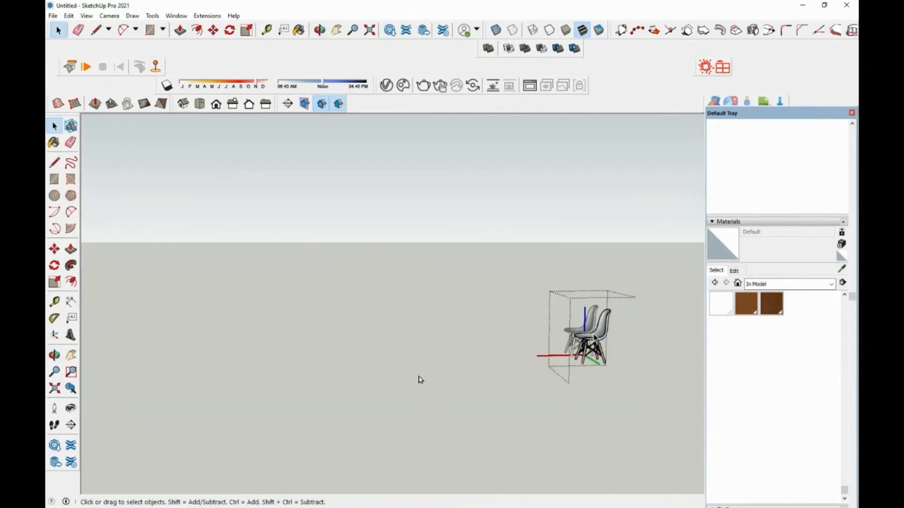
{"action": "left_click", "coordinate": [420, 379]}
{"action": "scroll", "coordinate": [420, 379], "scroll_direction": "up", "scroll_amount": 3}
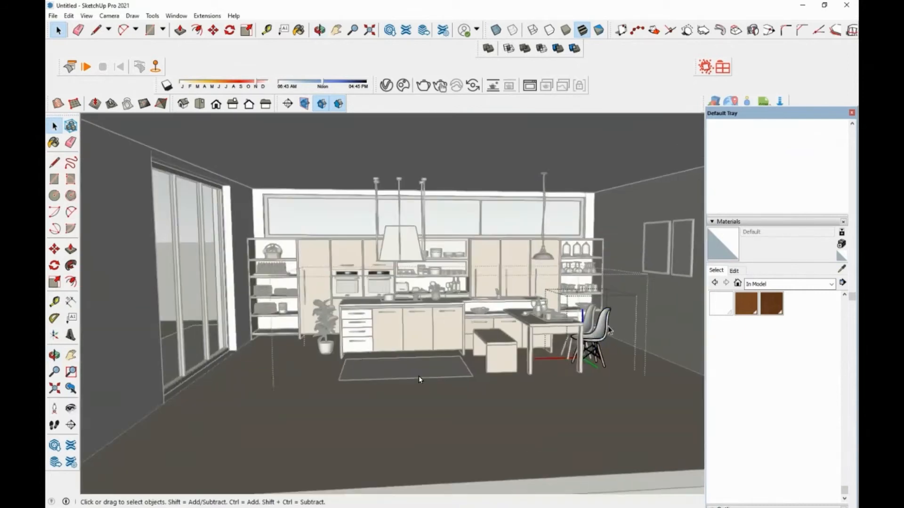
Open the dining table for editing, hide and show the rest of the model, and return to the kitchen island group
{"action": "left_click", "coordinate": [533, 335]}
{"action": "double_click", "coordinate": [533, 334]}
{"action": "key", "text": "i"}
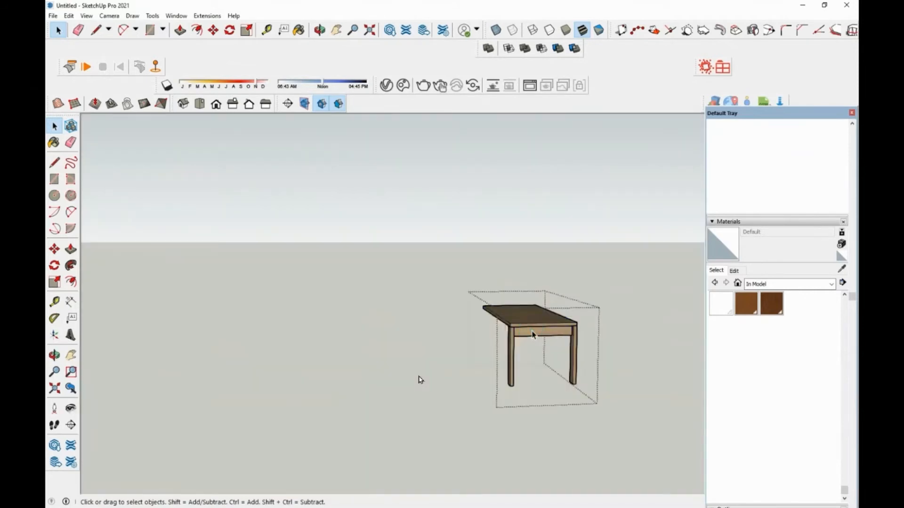
{"action": "key", "text": "i"}
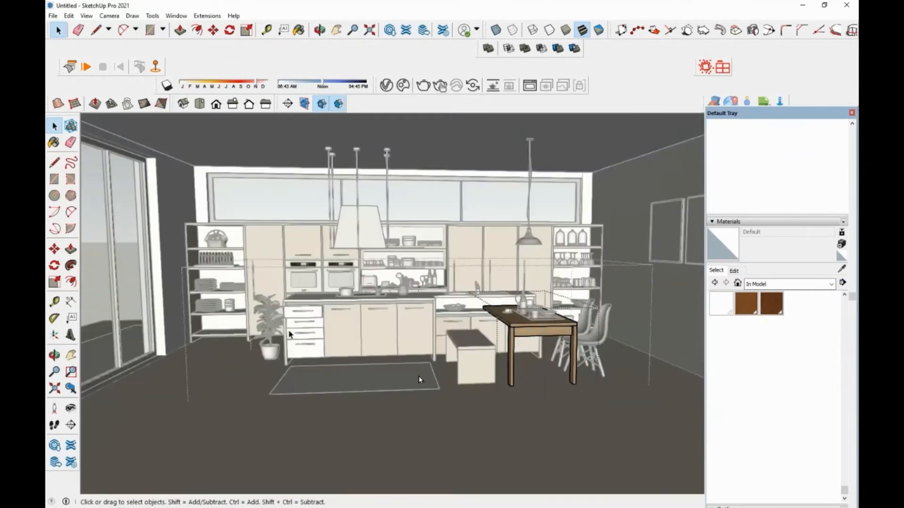
{"action": "key", "text": "Escape"}
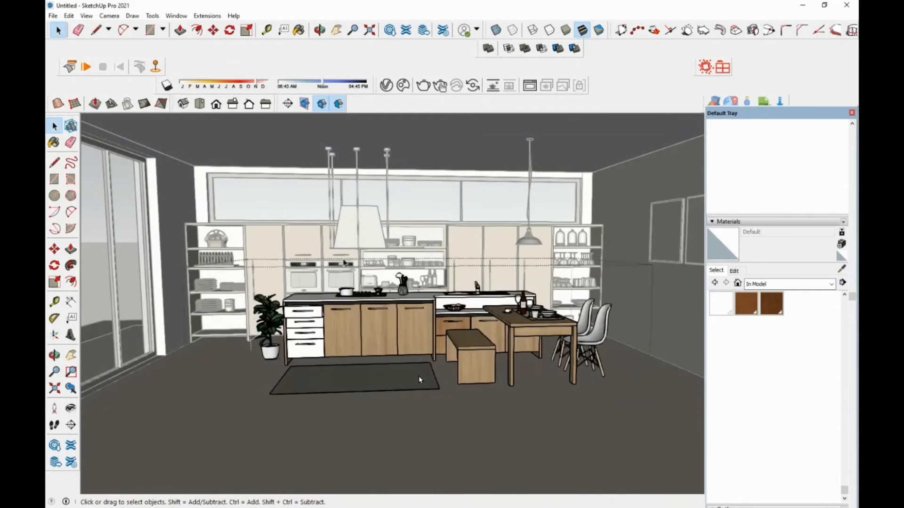
Open the tall cabinet group beside the glass shelves, isolate it from the rest of the model, and return to the full room
{"action": "left_click", "coordinate": [485, 256]}
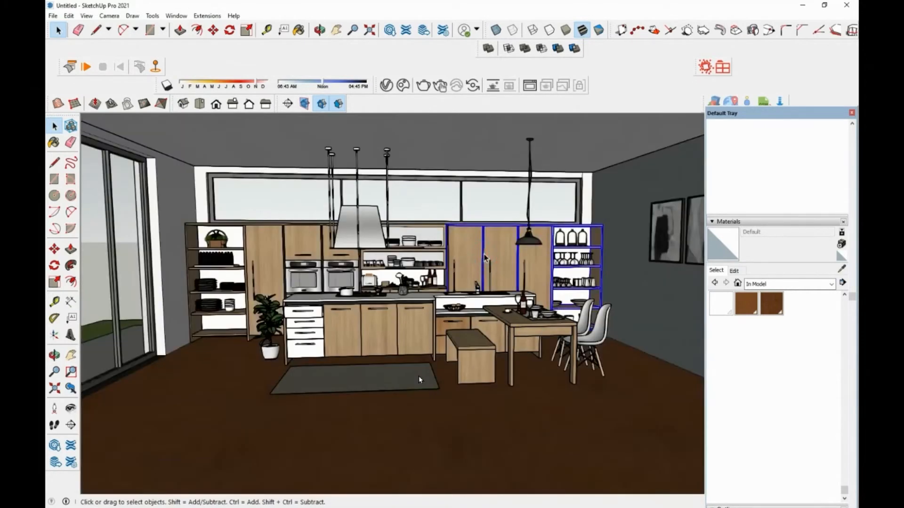
{"action": "double_click", "coordinate": [485, 256]}
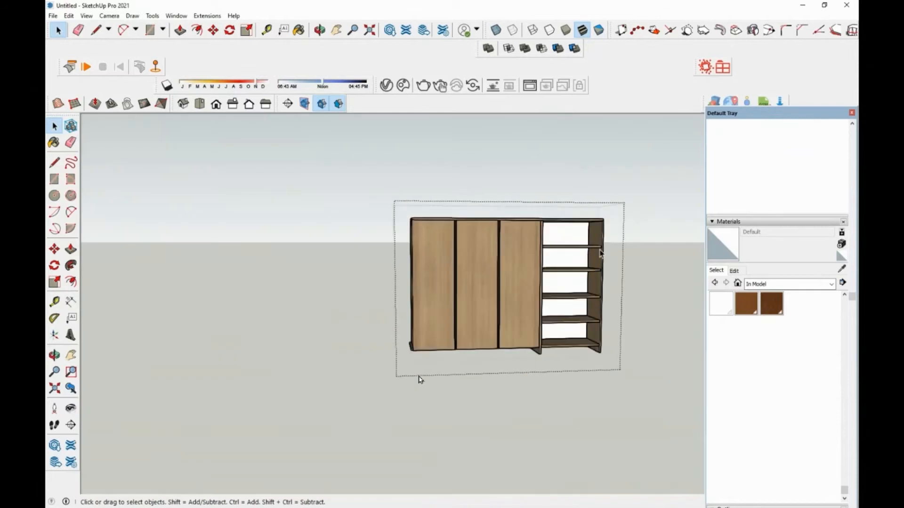
{"action": "middle_click_drag", "start_coordinate": [421, 379], "coordinate": [420, 379]}
{"action": "double_click", "coordinate": [470, 256]}
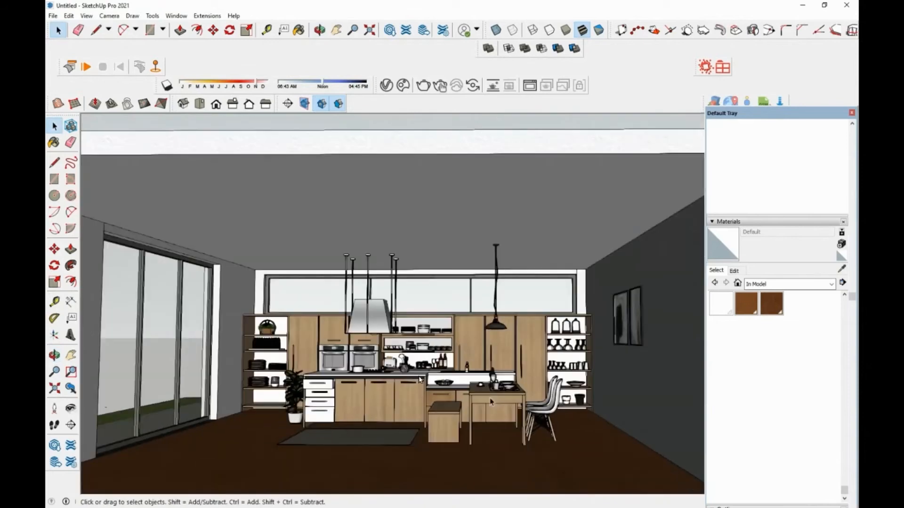
Open the kitchen island group with the rest of the model hidden and outline a four-sided floor face beside the bench
{"action": "double_click", "coordinate": [506, 397]}
{"action": "middle_click_drag", "start_coordinate": [506, 397], "coordinate": [503, 390]}
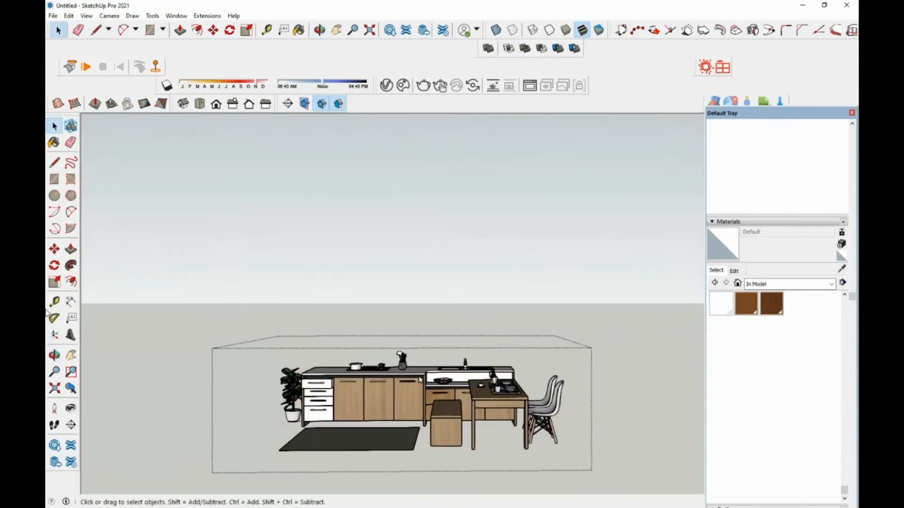
{"action": "left_click", "coordinate": [54, 162]}
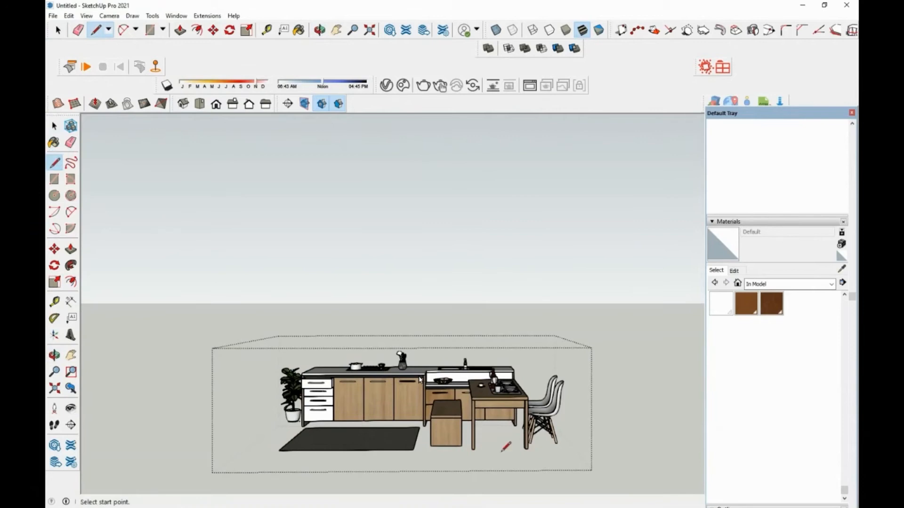
{"action": "left_click", "coordinate": [462, 445]}
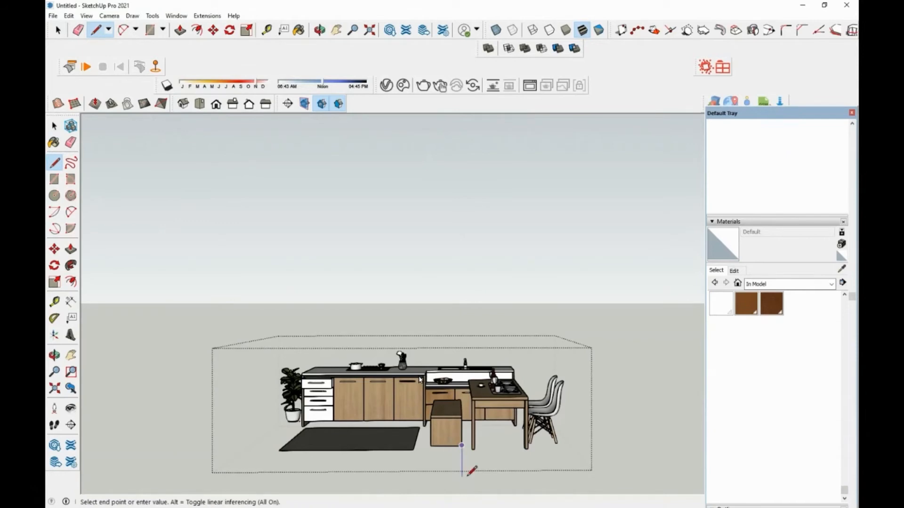
{"action": "middle_click_drag", "start_coordinate": [472, 477], "coordinate": [491, 479]}
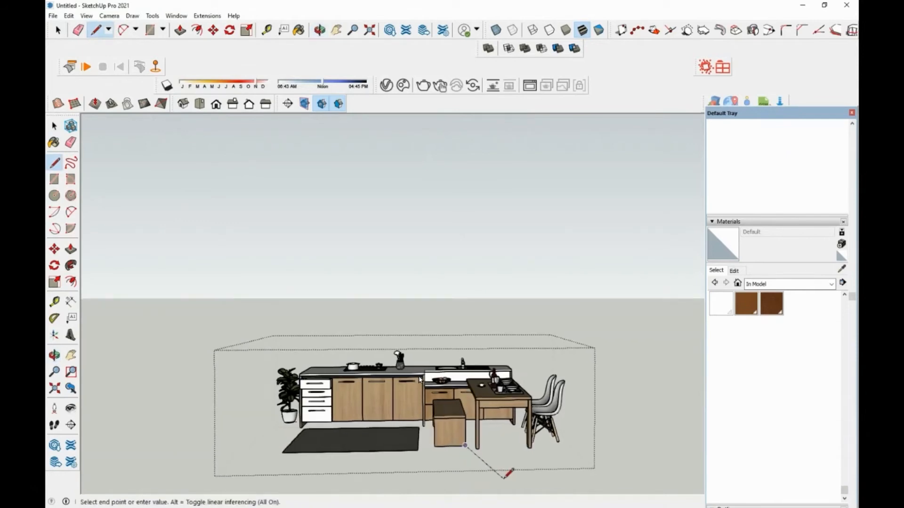
{"action": "key", "text": "Right"}
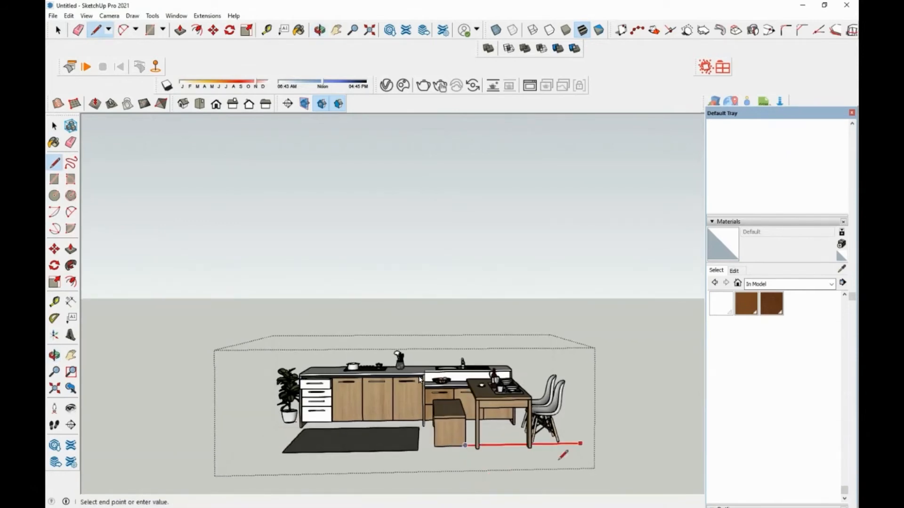
{"action": "left_click", "coordinate": [475, 485]}
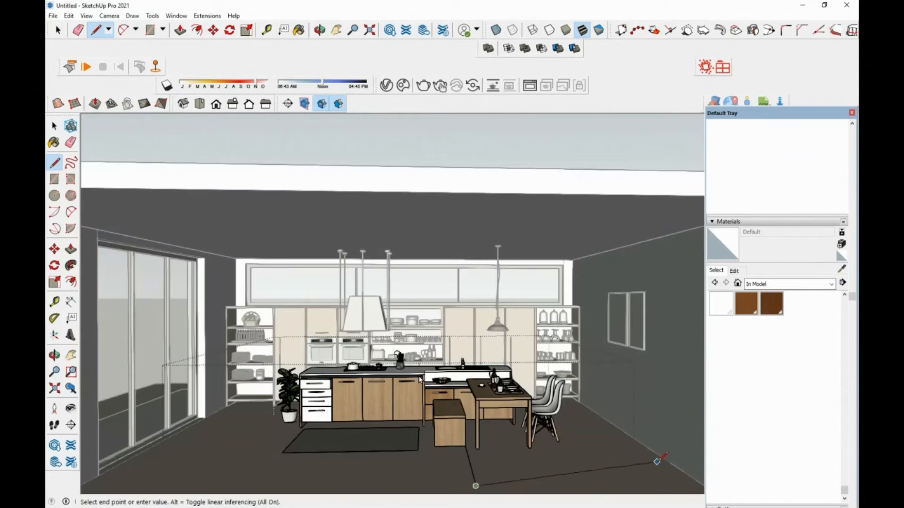
{"action": "left_click", "coordinate": [697, 481]}
{"action": "left_click", "coordinate": [639, 443]}
{"action": "left_click", "coordinate": [465, 446]}
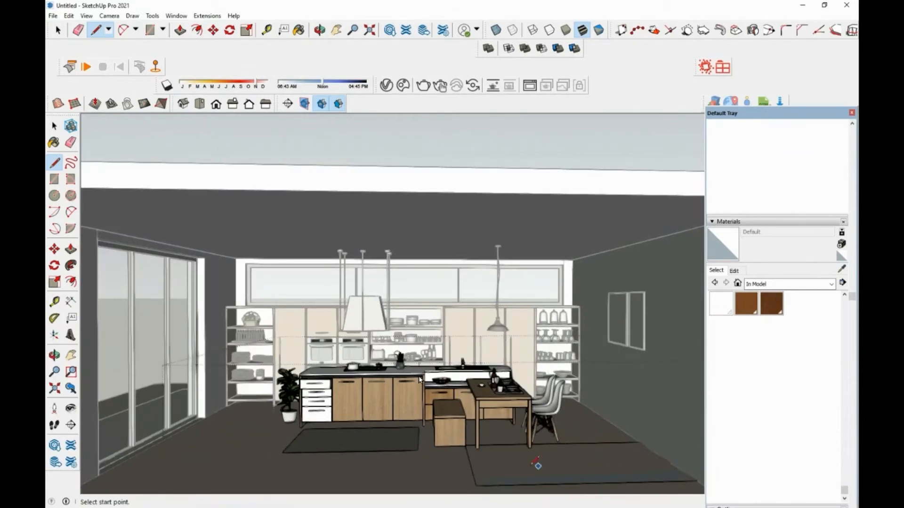
Select the new floor face in front of the dining table with the room hidden and extrude it with Push/Pull
{"action": "left_click", "coordinate": [54, 126]}
{"action": "left_click", "coordinate": [642, 477]}
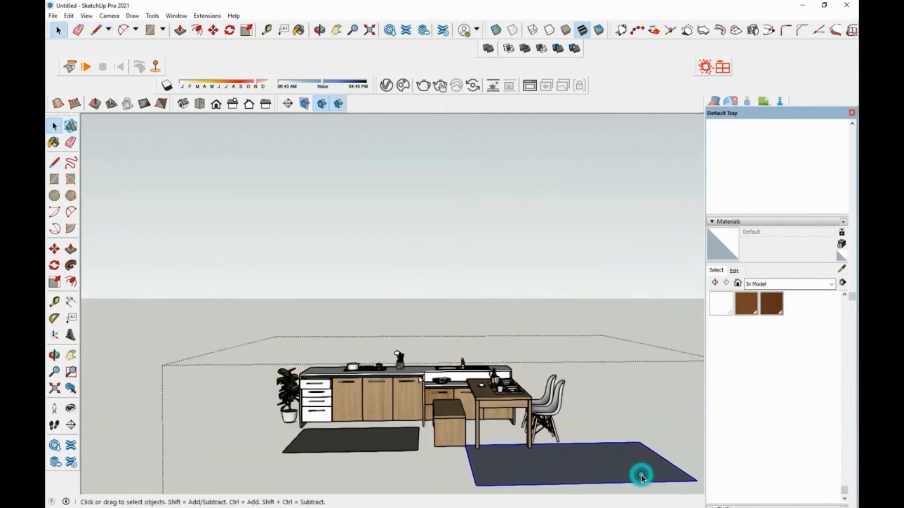
{"action": "left_click", "coordinate": [55, 249]}
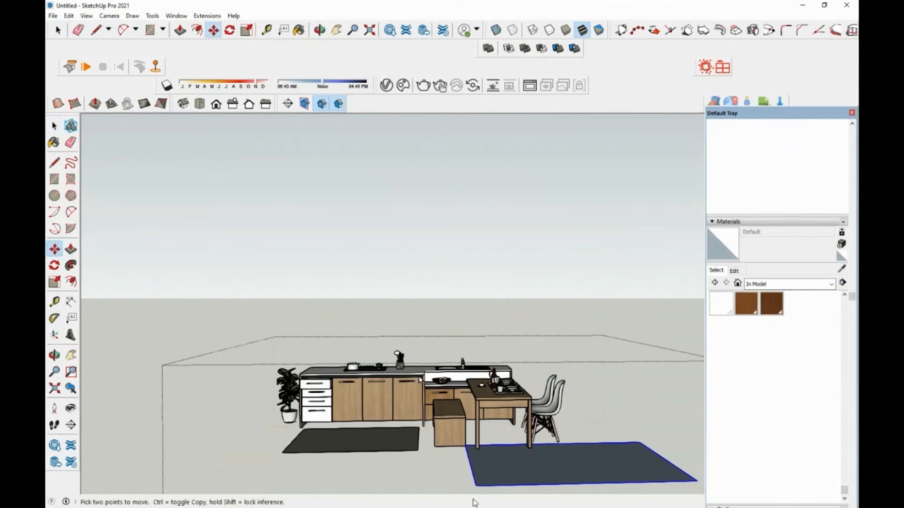
{"action": "left_click", "coordinate": [71, 249]}
{"action": "left_click", "coordinate": [505, 470]}
{"action": "double_click", "coordinate": [480, 426]}
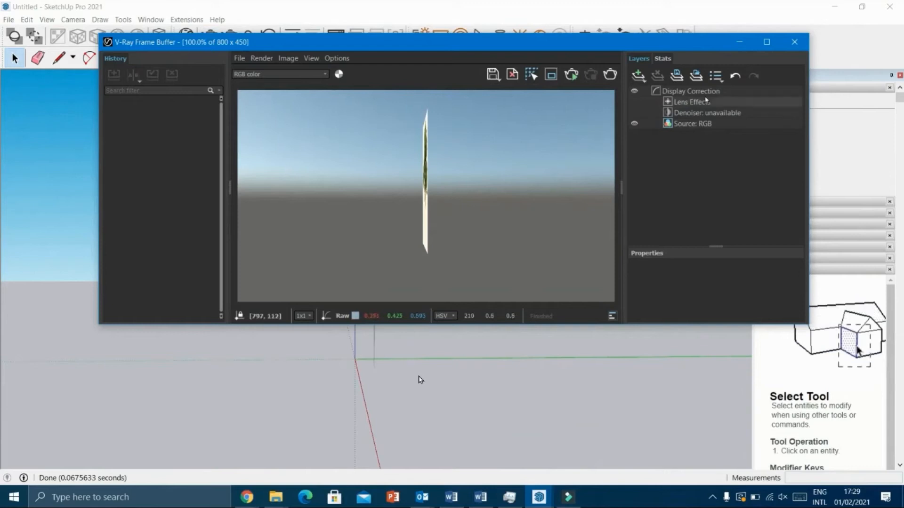
Close the render window, deselect the tree's face and hide the four edges around it
{"action": "left_click", "coordinate": [793, 43]}
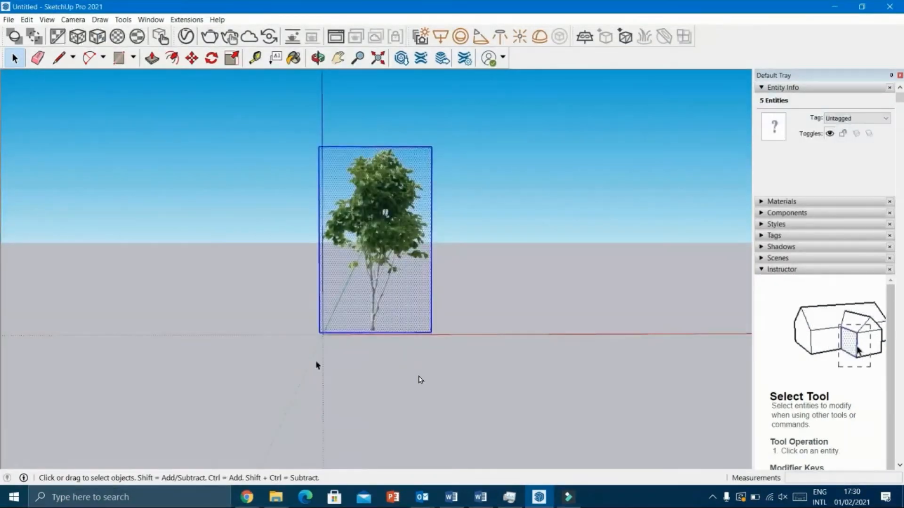
{"action": "left_click", "coordinate": [391, 229], "text": "shift"}
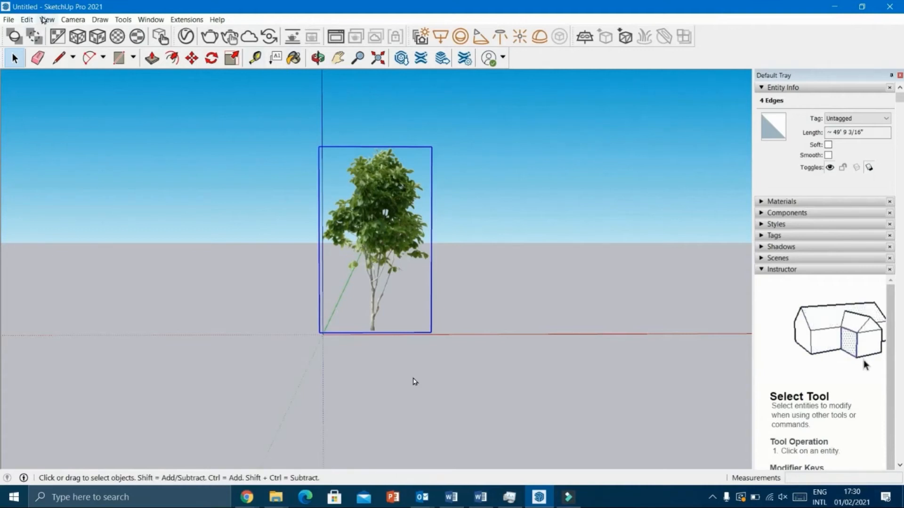
{"action": "left_click", "coordinate": [27, 20]}
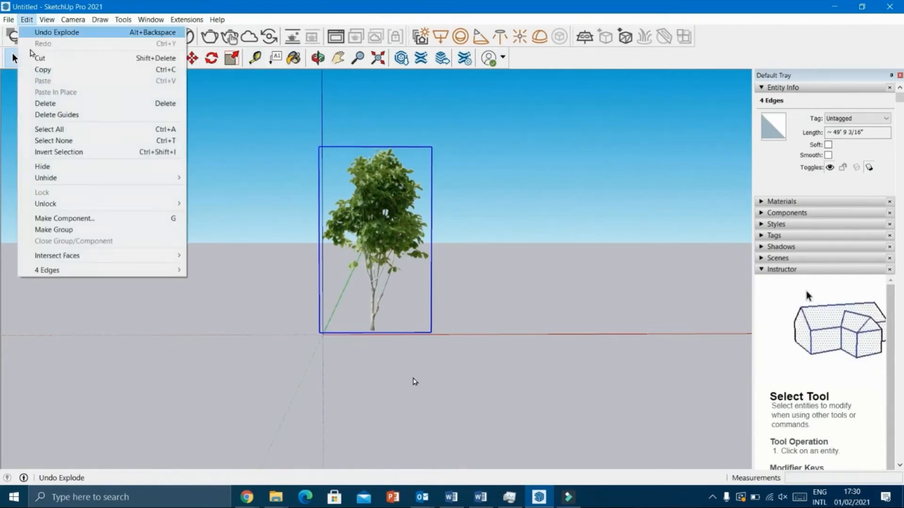
{"action": "left_click", "coordinate": [71, 171]}
{"action": "scroll", "coordinate": [377, 197], "scroll_direction": "down", "scroll_amount": 1}
{"action": "middle_click_drag", "start_coordinate": [377, 198], "coordinate": [263, 215]}
{"action": "scroll", "coordinate": [295, 229], "scroll_direction": "down", "scroll_amount": 2}
Make the tree face and its hidden edges a component named Tree 1, set to always face the camera
{"action": "double_click", "coordinate": [354, 216]}
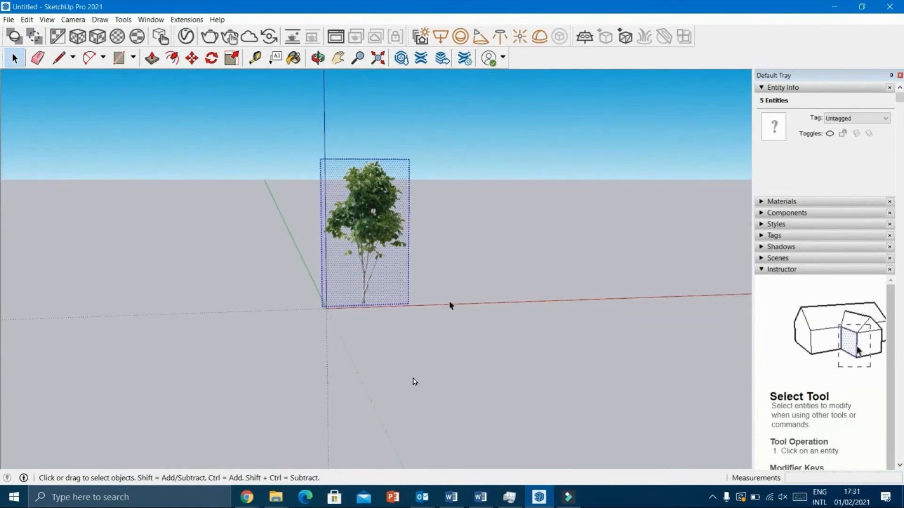
{"action": "middle_click_drag", "start_coordinate": [407, 274], "coordinate": [329, 257]}
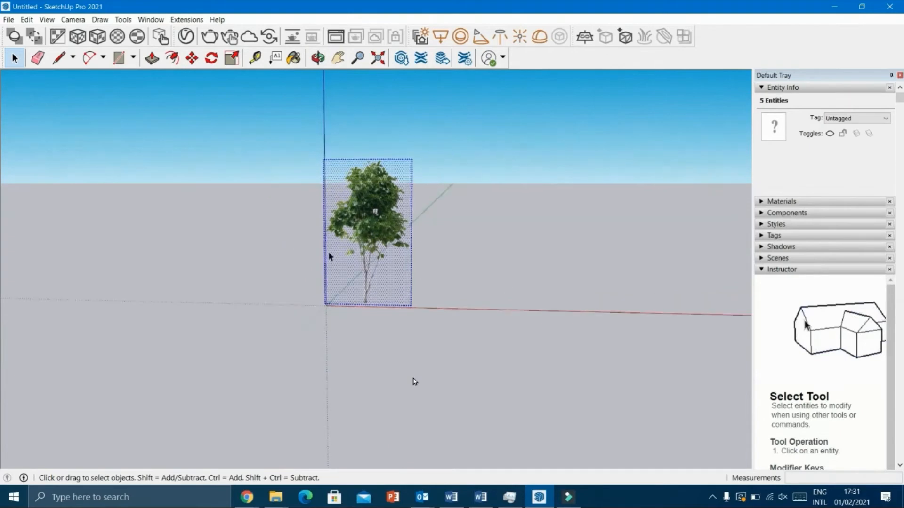
{"action": "right_click", "coordinate": [358, 194]}
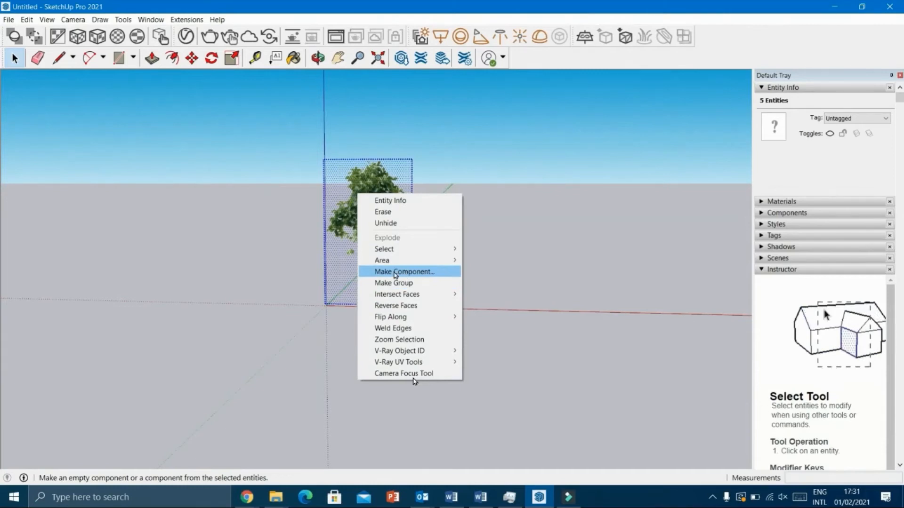
{"action": "left_click", "coordinate": [395, 273]}
{"action": "type", "text": "tree"}
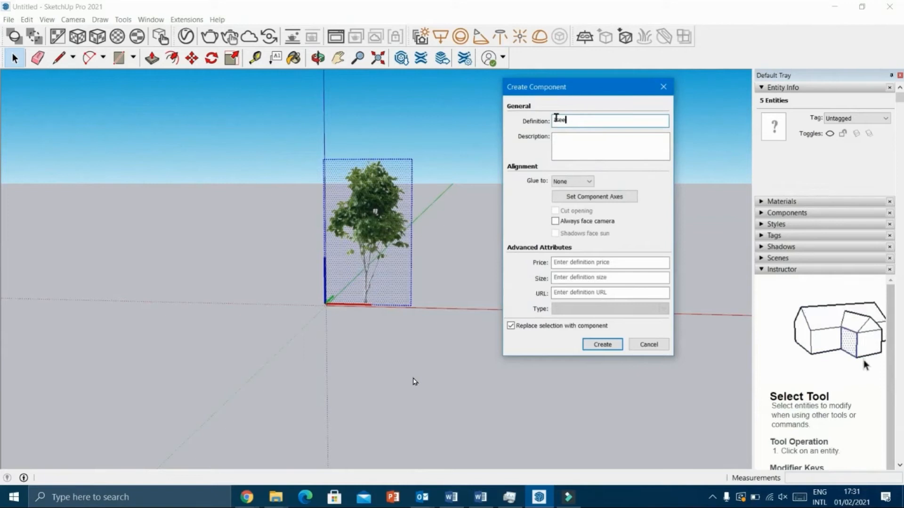
{"action": "left_click", "coordinate": [557, 120]}
{"action": "key", "text": "BackSpace"}
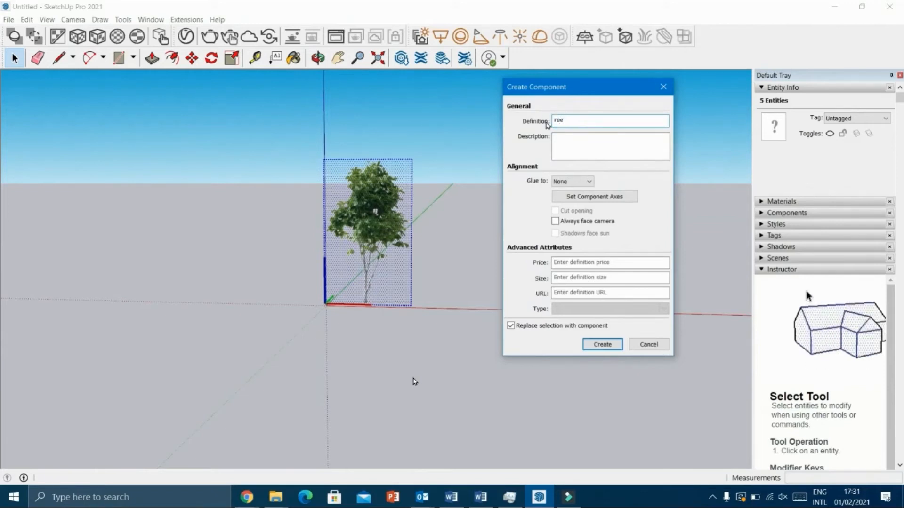
{"action": "type", "text": "Tree 1"}
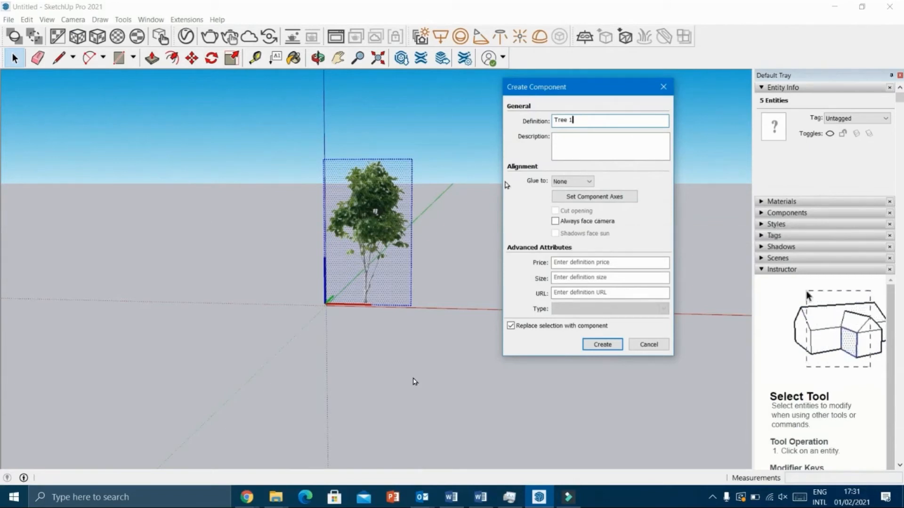
{"action": "left_click", "coordinate": [556, 222]}
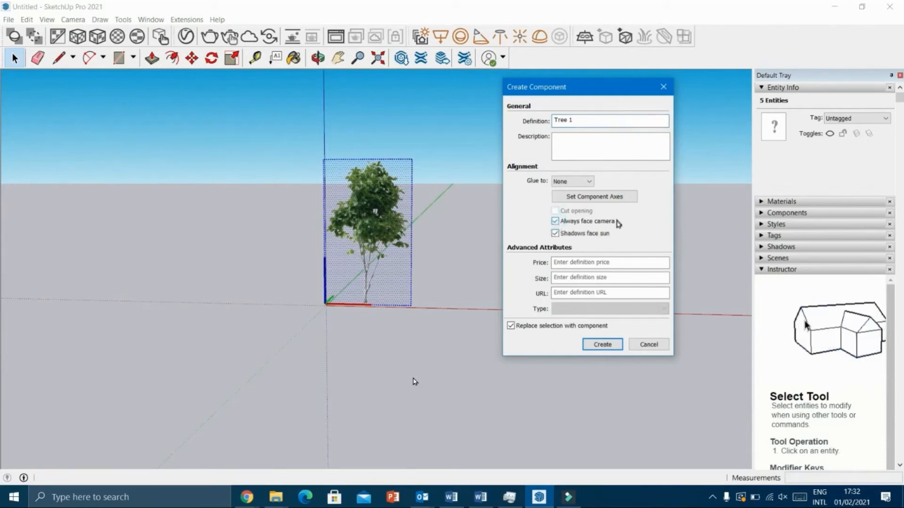
{"action": "left_click", "coordinate": [602, 344]}
Orbit around the Tree 1 component to check how it turns toward the camera
{"action": "middle_click_drag", "start_coordinate": [599, 343], "coordinate": [579, 306]}
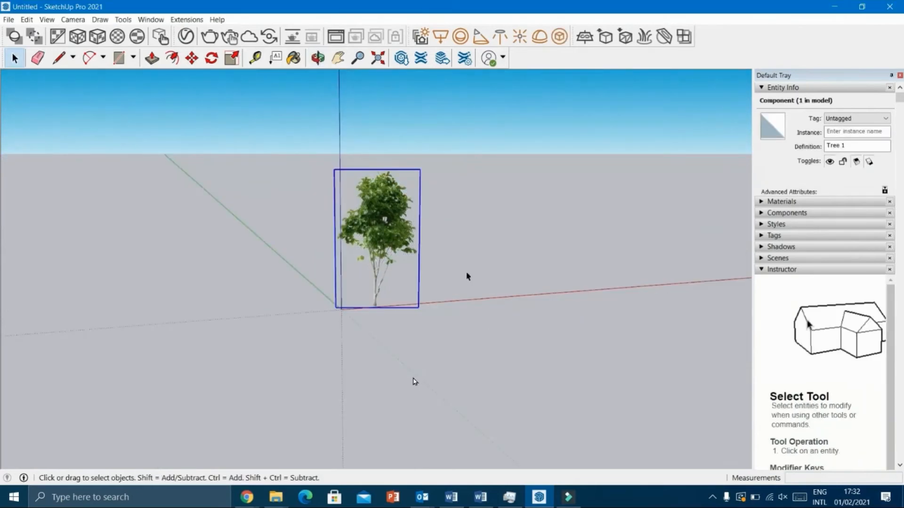
{"action": "middle_click_drag", "start_coordinate": [480, 259], "coordinate": [5, 254]}
{"action": "middle_click_drag", "start_coordinate": [342, 288], "coordinate": [836, 327]}
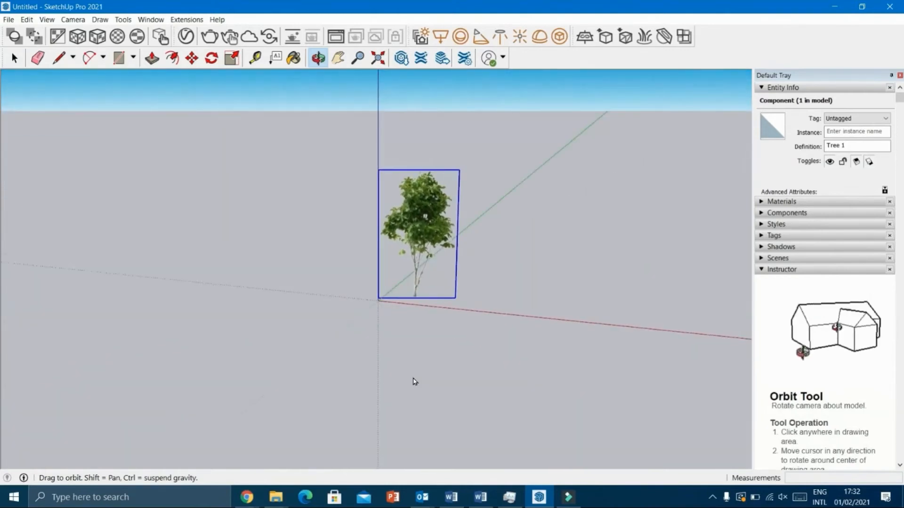
{"action": "middle_click_drag", "start_coordinate": [273, 337], "coordinate": [637, 304]}
{"action": "middle_click_drag", "start_coordinate": [419, 298], "coordinate": [58, 298]}
{"action": "scroll", "coordinate": [531, 272], "scroll_direction": "up", "scroll_amount": 1}
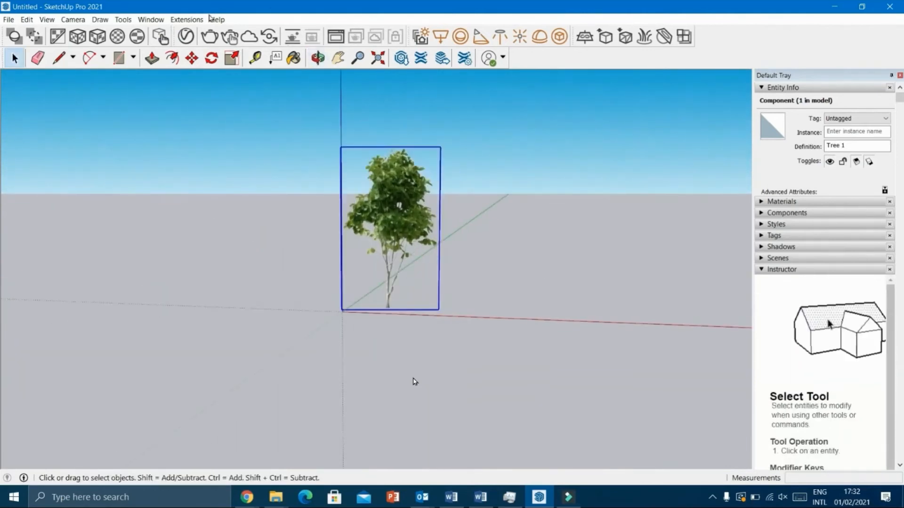
Render the Tree 1 component with V-Ray and examine its foliage and outline up close
{"action": "scroll", "coordinate": [506, 259], "scroll_direction": "down", "scroll_amount": 1}
{"action": "middle_click_drag", "start_coordinate": [347, 124], "coordinate": [380, 167]}
{"action": "scroll", "coordinate": [383, 168], "scroll_direction": "up", "scroll_amount": 2}
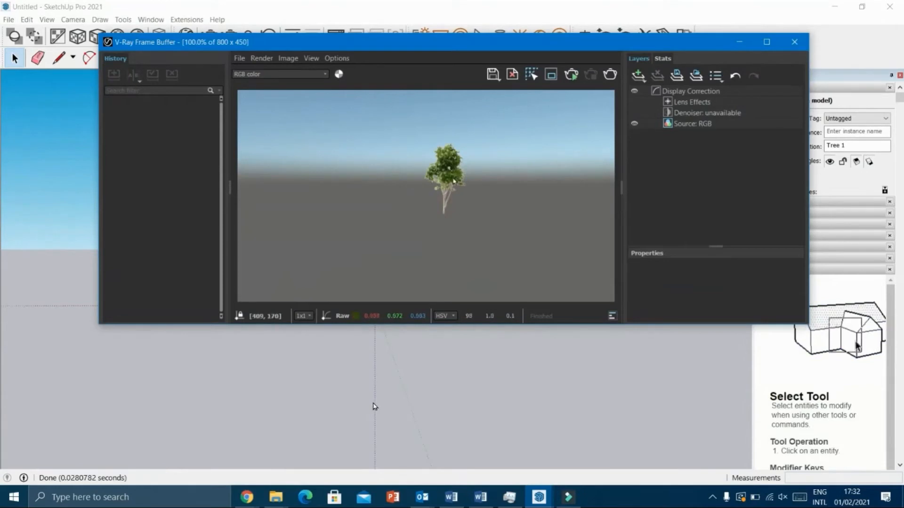
{"action": "scroll", "coordinate": [450, 178], "scroll_direction": "up", "scroll_amount": 3}
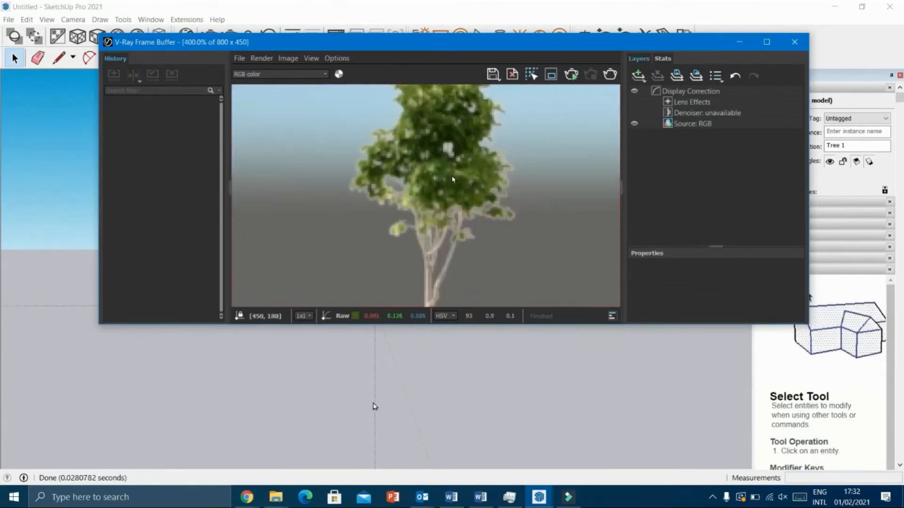
{"action": "scroll", "coordinate": [452, 175], "scroll_direction": "down", "scroll_amount": 2}
{"action": "scroll", "coordinate": [341, 143], "scroll_direction": "down", "scroll_amount": 1}
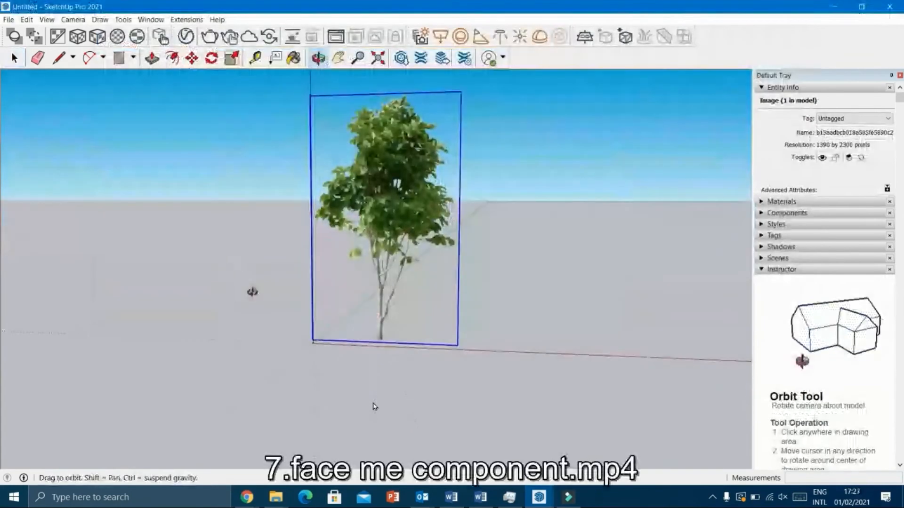
Deselect the imported tree image and orbit around it to examine it from several sides
{"action": "key", "text": "q"}
{"action": "left_click", "coordinate": [14, 58]}
{"action": "left_click", "coordinate": [198, 226]}
{"action": "middle_click_drag", "start_coordinate": [197, 226], "coordinate": [887, 305]}
{"action": "middle_click_drag", "start_coordinate": [764, 280], "coordinate": [741, 264]}
{"action": "middle_click_drag", "start_coordinate": [513, 261], "coordinate": [430, 188]}
{"action": "middle_click_drag", "start_coordinate": [389, 210], "coordinate": [138, 234]}
{"action": "middle_click_drag", "start_coordinate": [323, 89], "coordinate": [149, 260]}
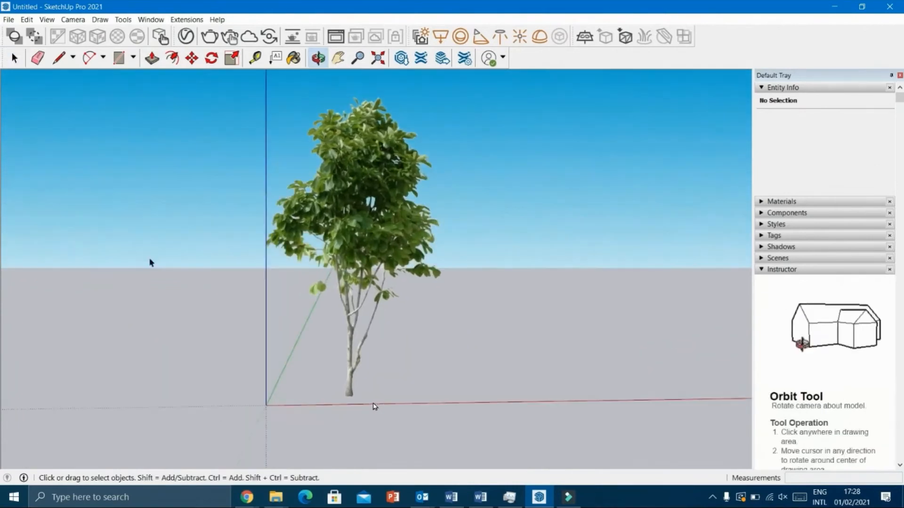
Render the tree image with V-Ray and examine how its transparent background is rendered
{"action": "middle_click_drag", "start_coordinate": [372, 403], "coordinate": [372, 405]}
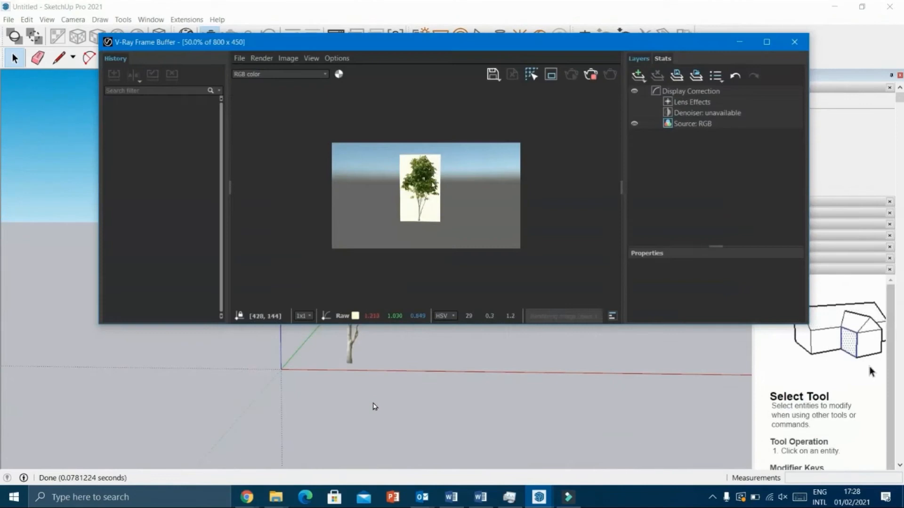
{"action": "scroll", "coordinate": [433, 183], "scroll_direction": "up", "scroll_amount": 2}
{"action": "scroll", "coordinate": [409, 188], "scroll_direction": "down", "scroll_amount": 2}
{"action": "scroll", "coordinate": [407, 137], "scroll_direction": "up", "scroll_amount": 1}
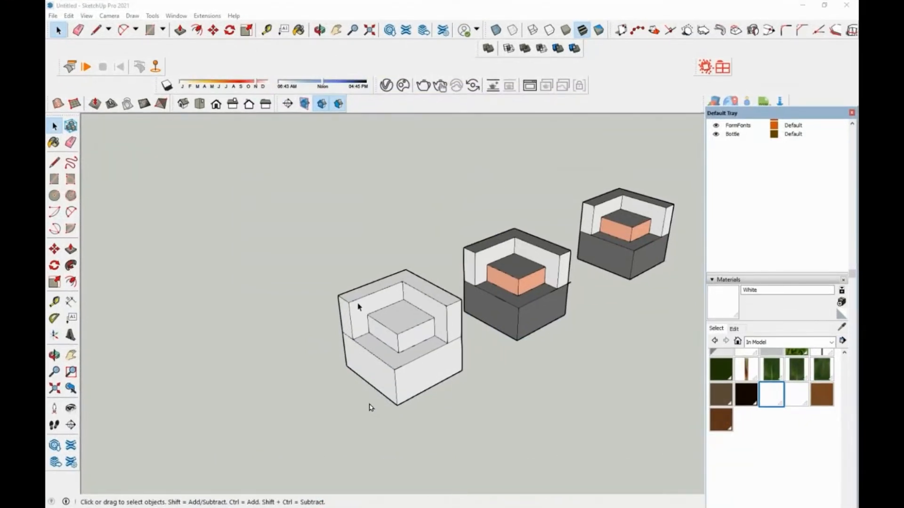
Sample the dark grey Color M05 from the middle block and paint the unpainted block's base, ledge and top faces with it
{"action": "left_click", "coordinate": [842, 326]}
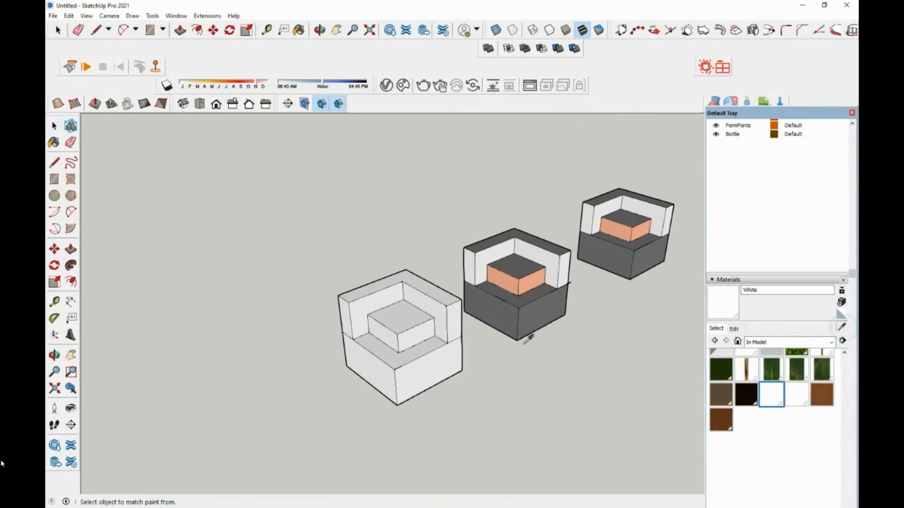
{"action": "left_click", "coordinate": [534, 311]}
{"action": "left_click", "coordinate": [381, 382]}
{"action": "left_click", "coordinate": [382, 379]}
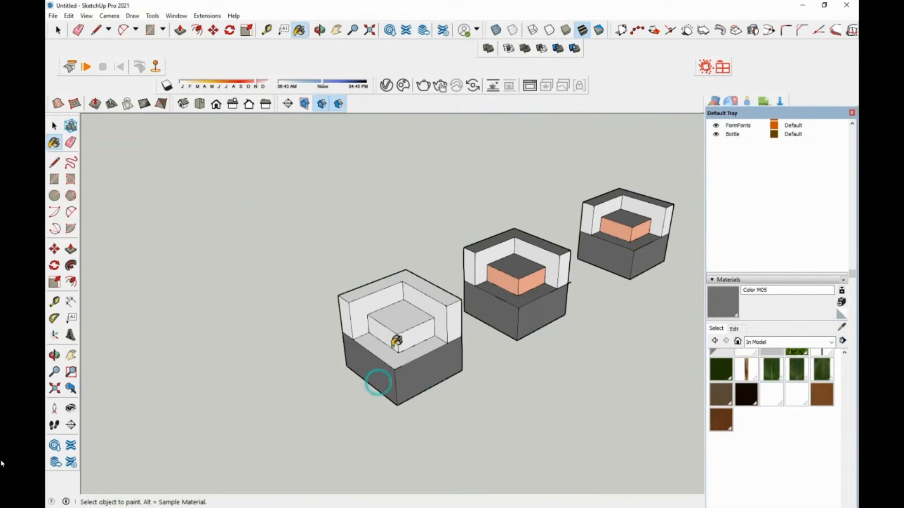
{"action": "left_click", "coordinate": [442, 328]}
{"action": "left_click", "coordinate": [414, 313]}
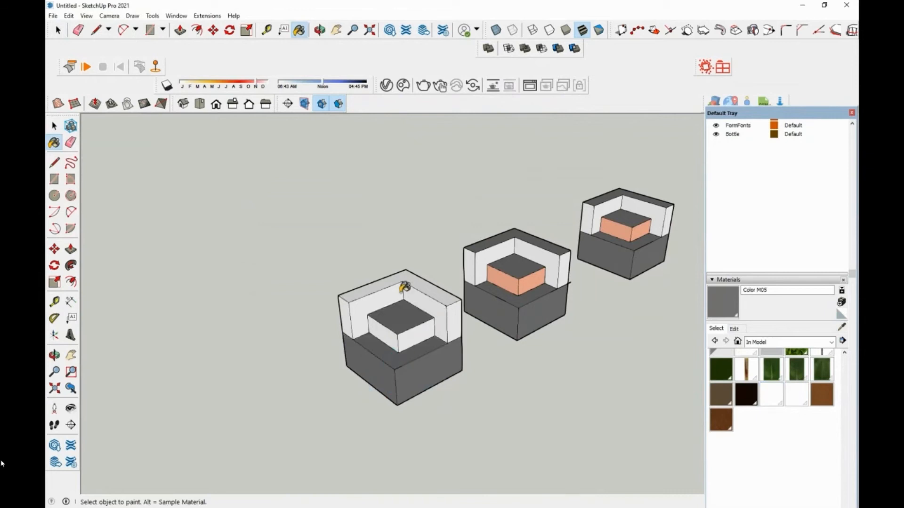
{"action": "left_click", "coordinate": [414, 278]}
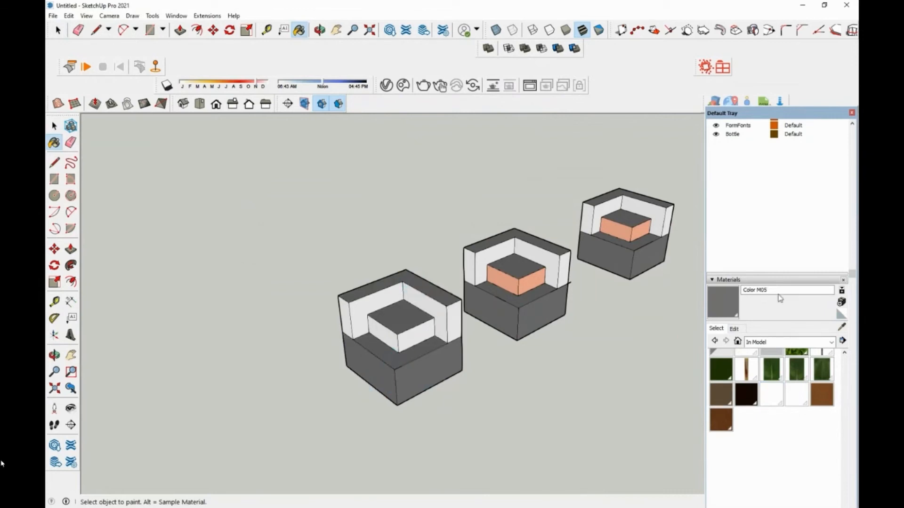
Sample the orange Color B02 from the middle block and paint the side faces of the front block's inner box with it
{"action": "left_click", "coordinate": [840, 328]}
{"action": "left_click", "coordinate": [519, 284]}
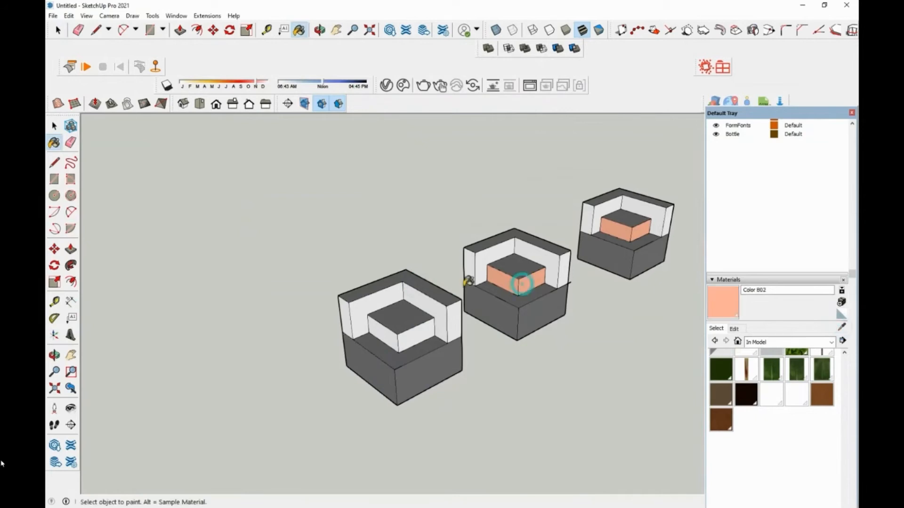
{"action": "left_click", "coordinate": [415, 335]}
{"action": "left_click", "coordinate": [398, 331]}
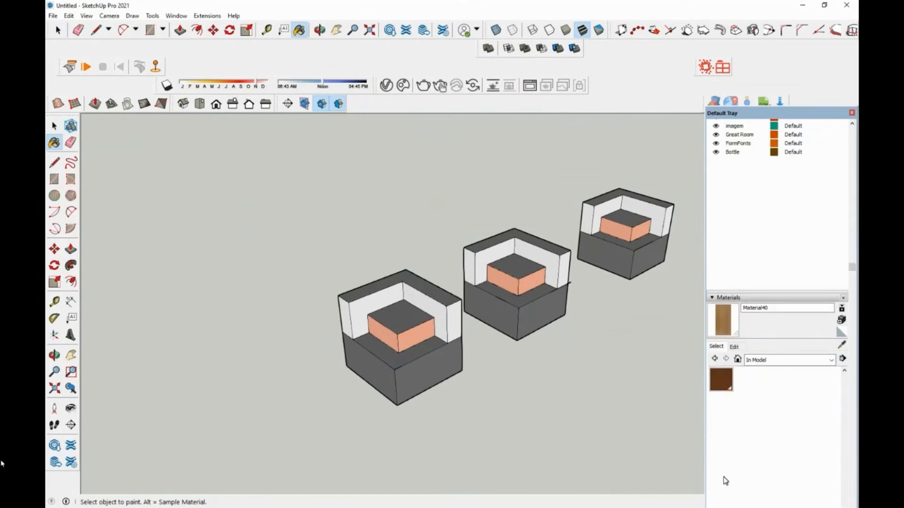
Paint the connected dark grey base and ledge faces of all three blocks with the in-model material Wood Veneer 01
{"action": "scroll", "coordinate": [723, 476], "scroll_direction": "up", "scroll_amount": 1}
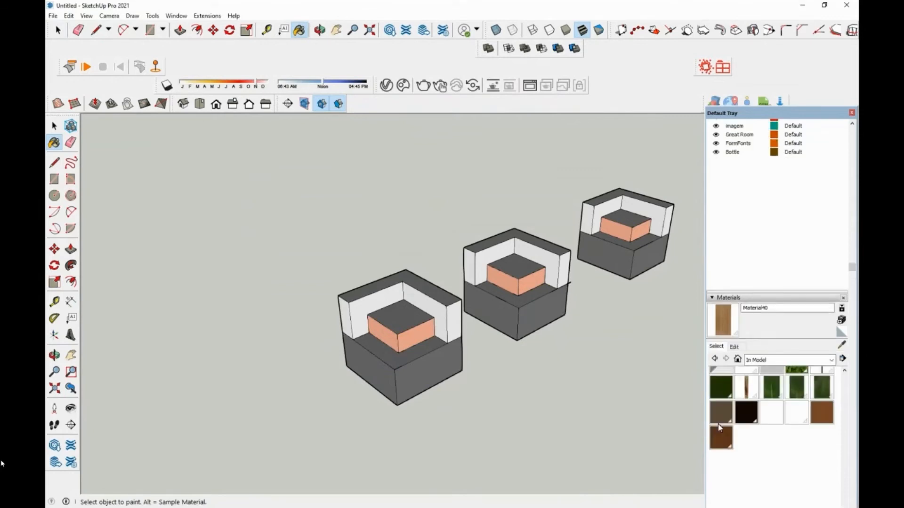
{"action": "left_click", "coordinate": [822, 414]}
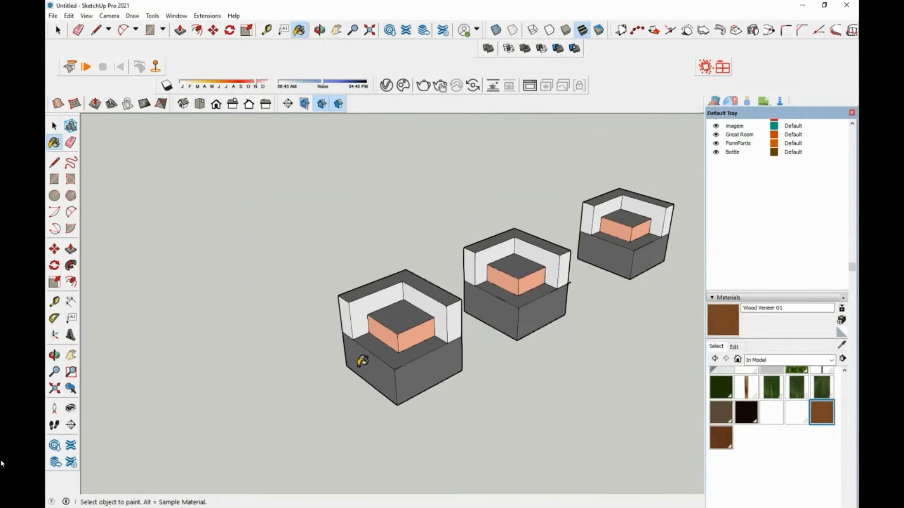
{"action": "key", "text": "ctrl"}
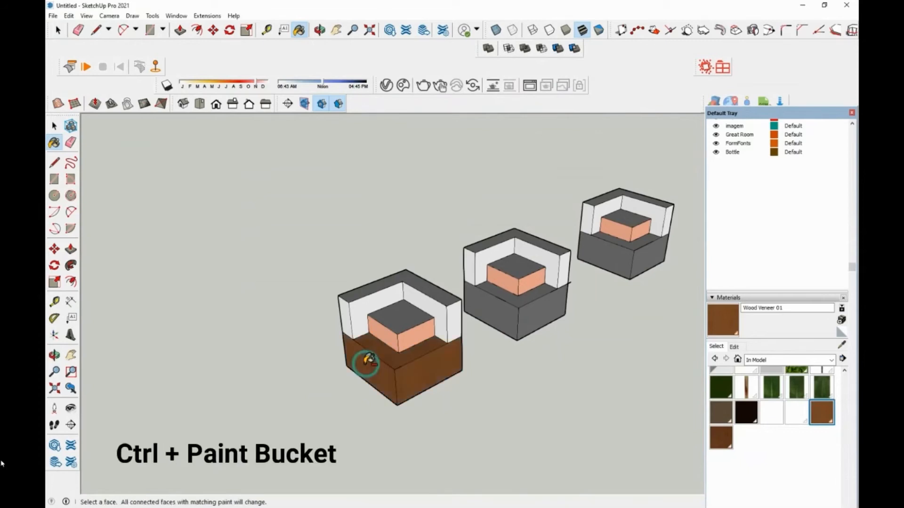
{"action": "left_click", "coordinate": [369, 360], "text": "ctrl"}
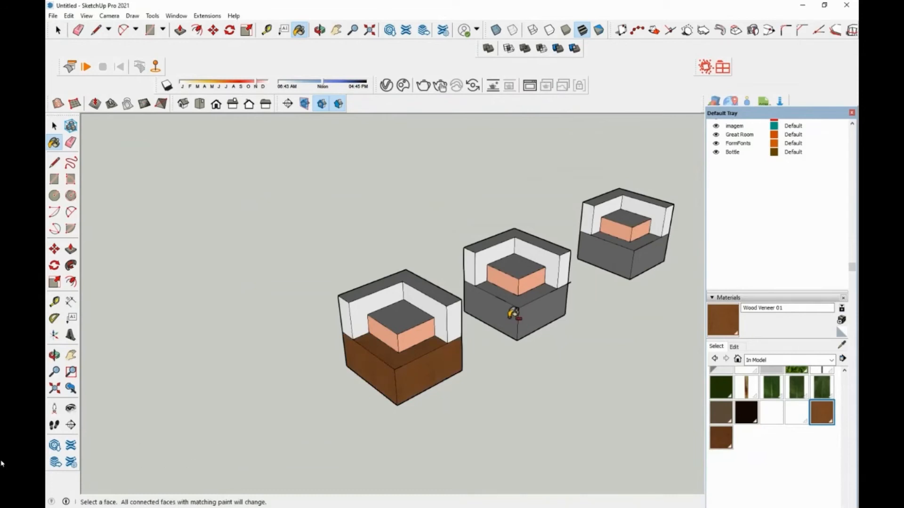
{"action": "left_click", "coordinate": [512, 315], "text": "ctrl"}
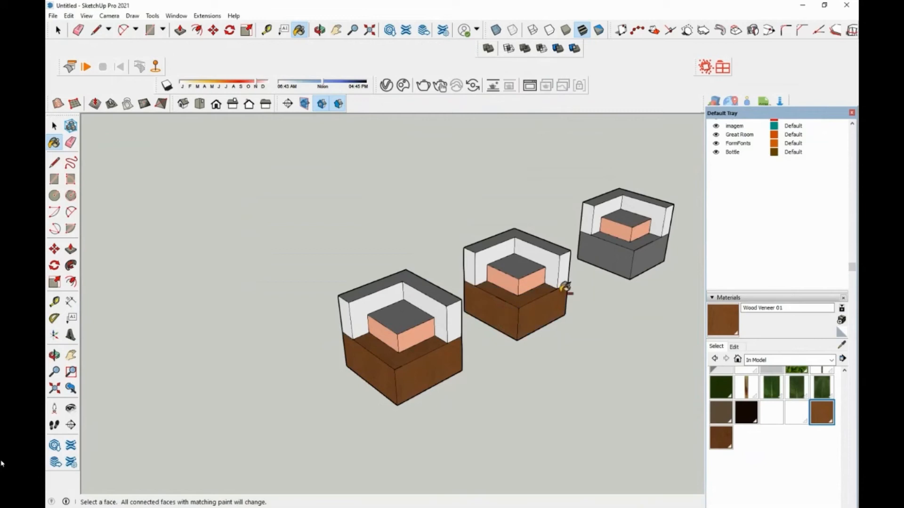
{"action": "left_click", "coordinate": [611, 262], "text": "ctrl"}
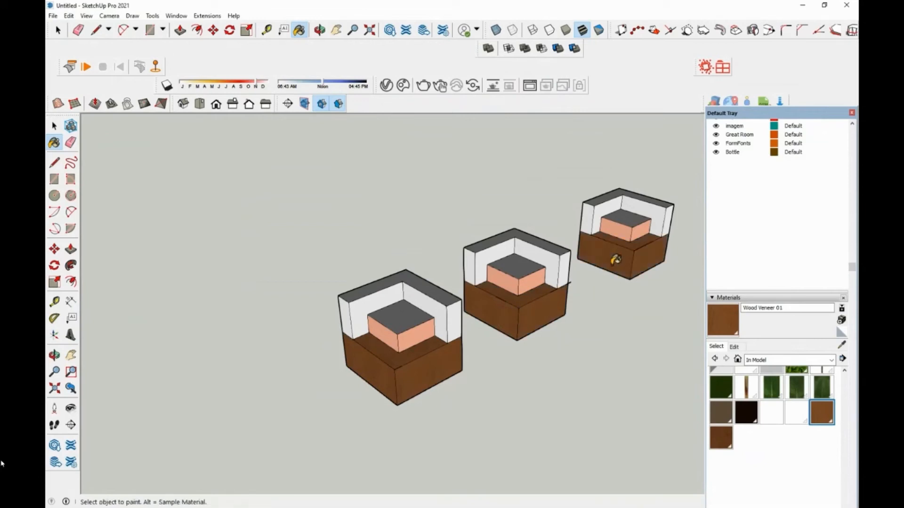
Undo the Wood Veneer 01 paint on the bases of all three blocks
{"action": "key", "text": "ctrl+z"}
{"action": "key", "text": "ctrl+z"}
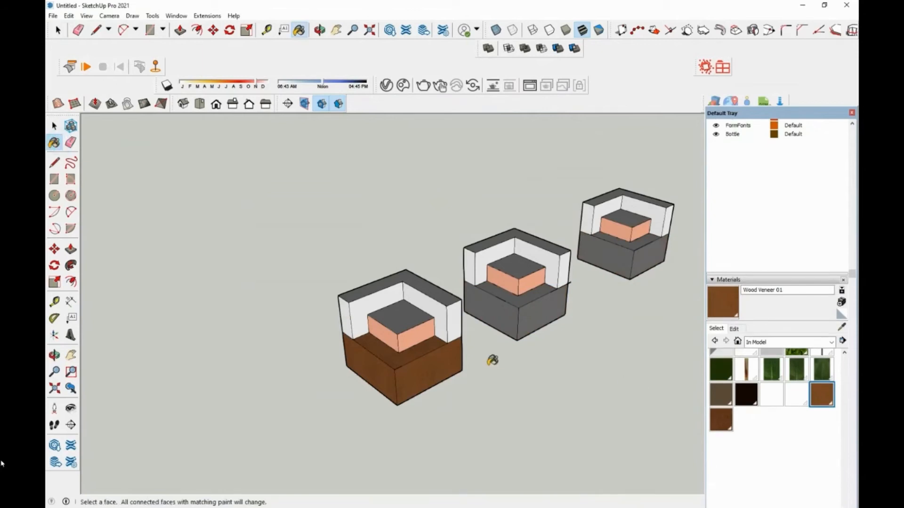
{"action": "key", "text": "ctrl+z"}
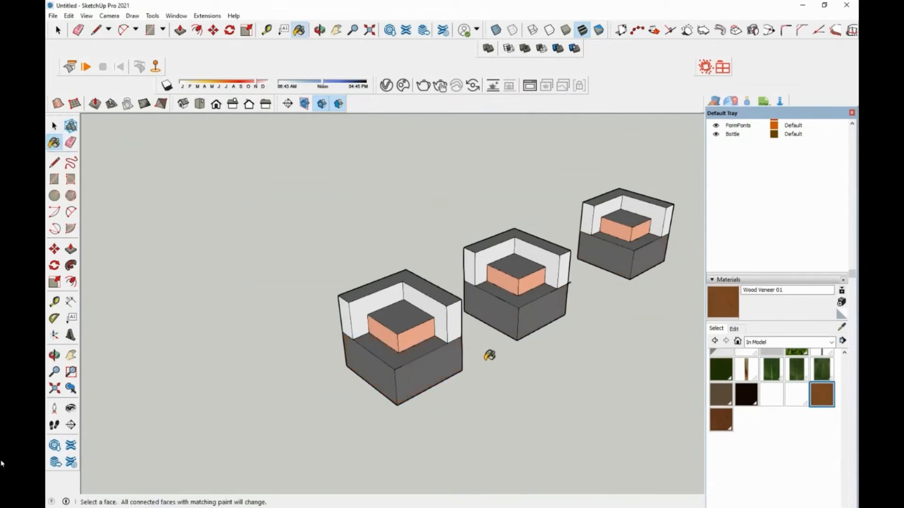
Paint all dark grey faces of the front block with Wood Veneer 01, plus every matching grey face in the rest of the model
{"action": "left_click", "coordinate": [426, 360], "text": "ctrl+shift"}
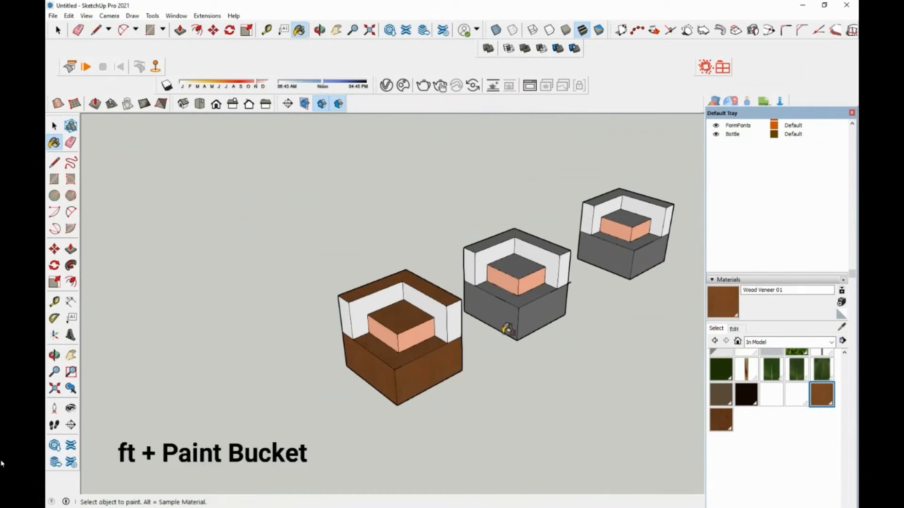
{"action": "key", "text": "shift"}
{"action": "left_click", "coordinate": [507, 316], "text": "shift"}
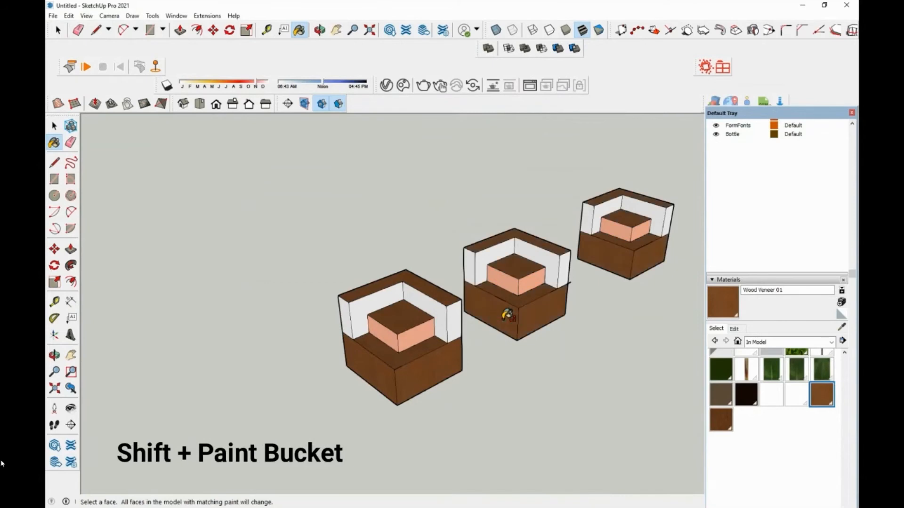
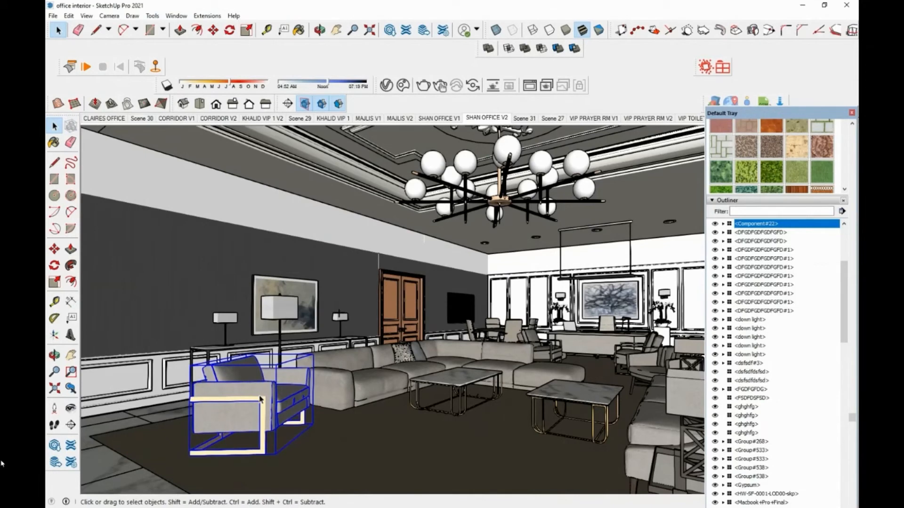
In the office interior model, hide the front armchair and the large corner sofa one after the other
{"action": "right_click", "coordinate": [223, 419]}
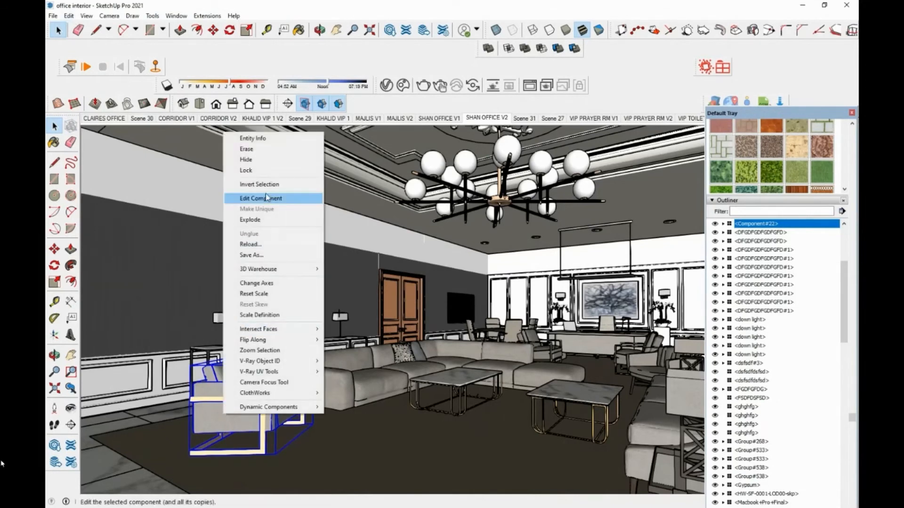
{"action": "left_click", "coordinate": [270, 162]}
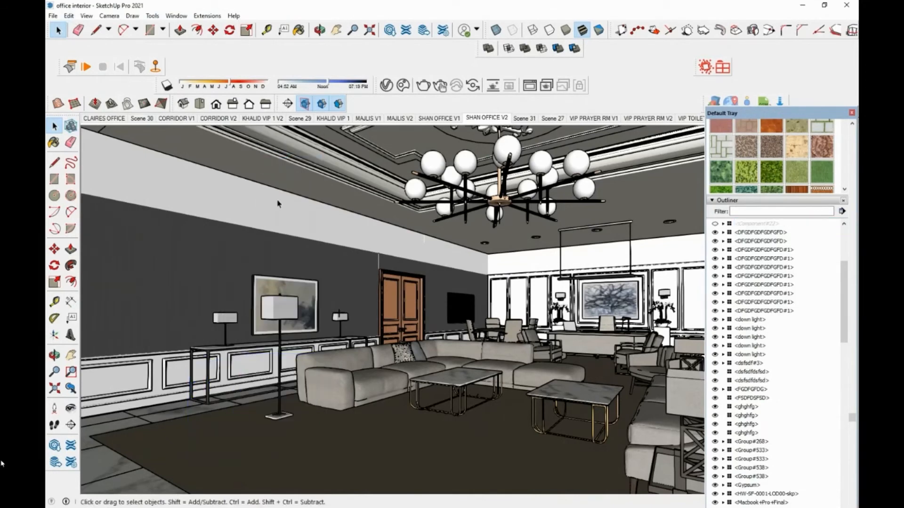
{"action": "right_click", "coordinate": [329, 377]}
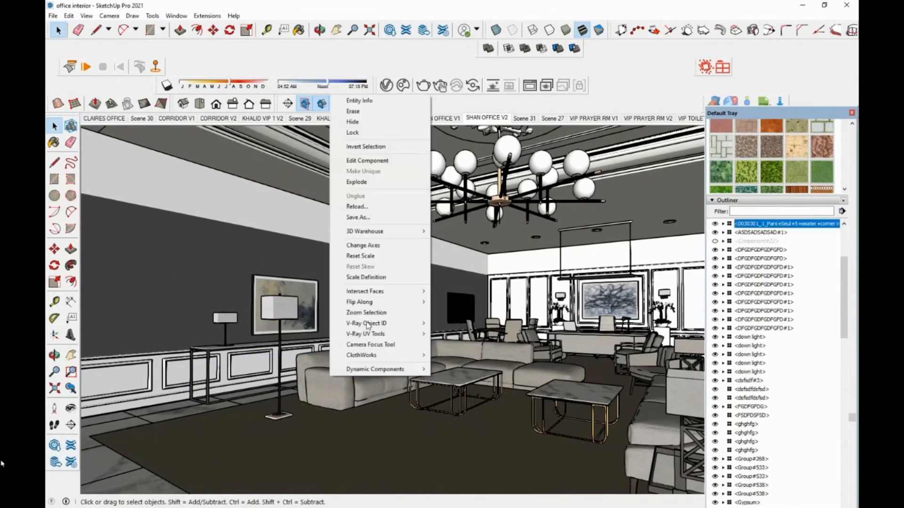
{"action": "left_click", "coordinate": [381, 128]}
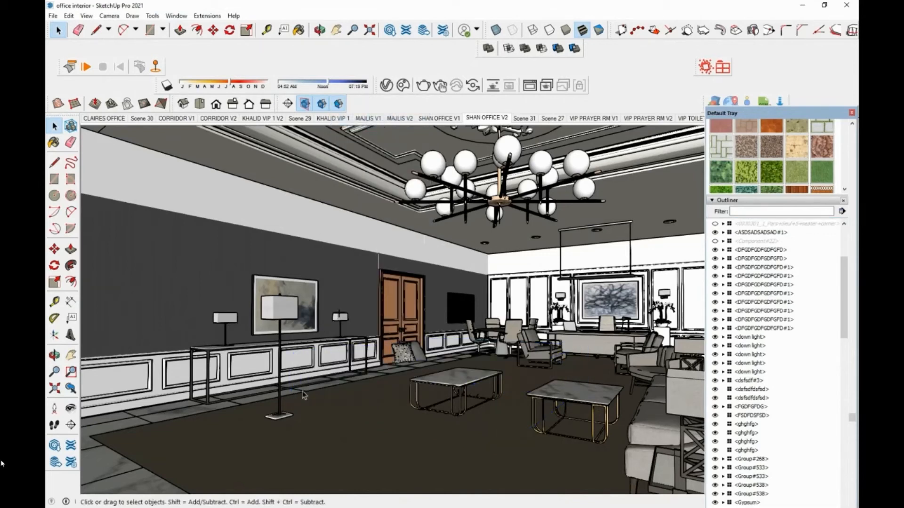
Locate the hidden corner sofa and the hidden armchair in the model's object tree, selecting each entry in turn
{"action": "left_click", "coordinate": [321, 419]}
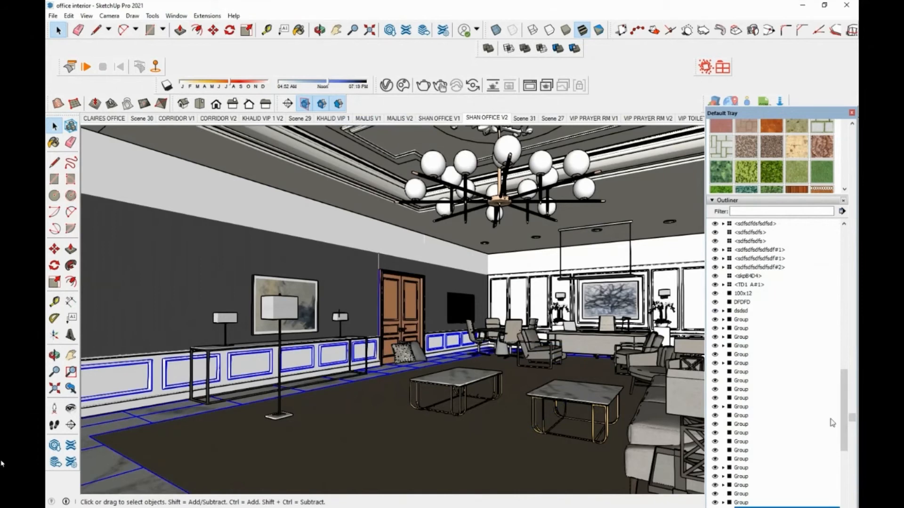
{"action": "left_click_drag", "start_coordinate": [843, 434], "coordinate": [855, 263]}
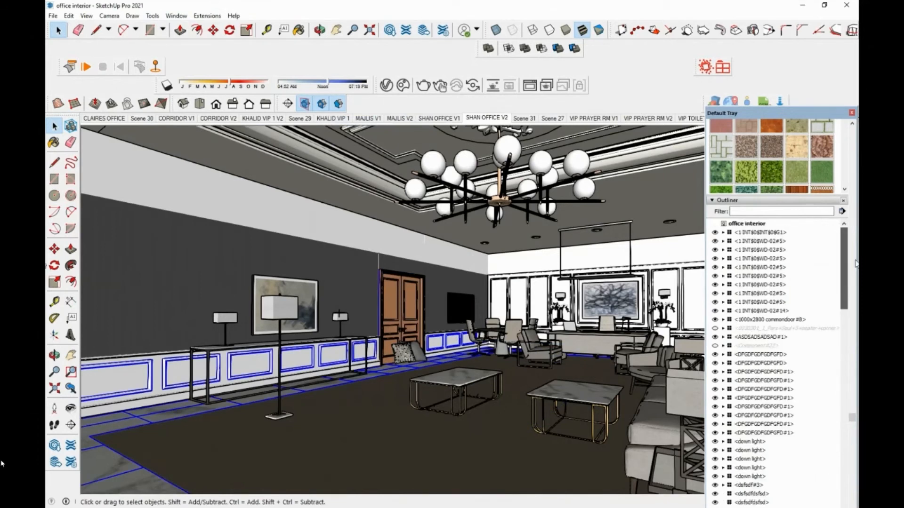
{"action": "left_click", "coordinate": [796, 329]}
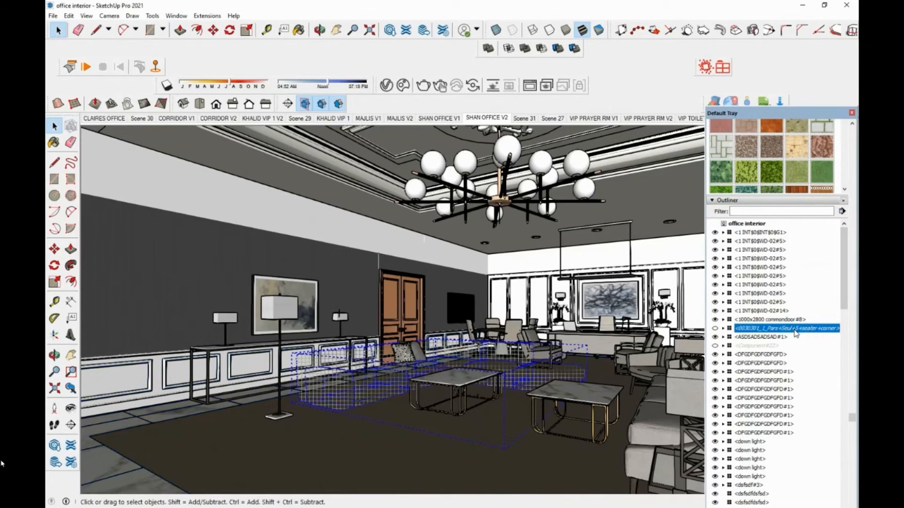
{"action": "left_click", "coordinate": [772, 345]}
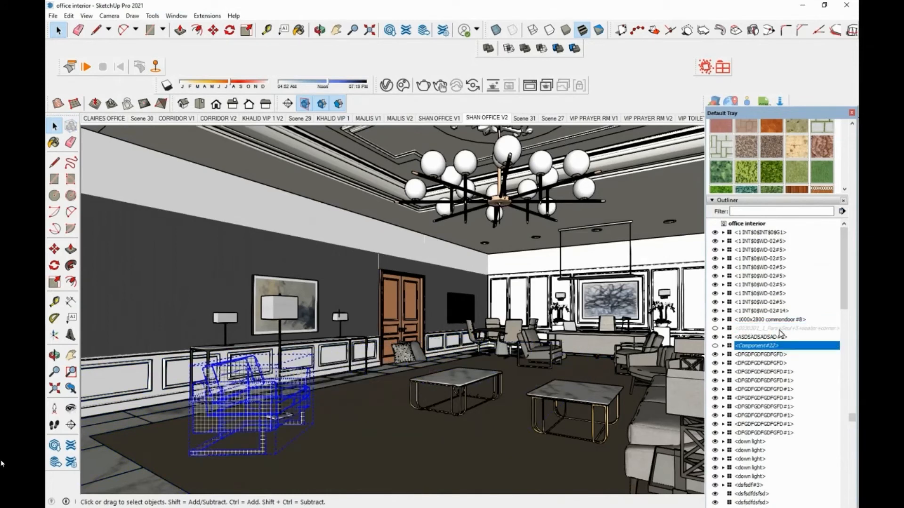
Try to uniformly scale the leg frame component nested inside the hidden armchair
{"action": "double_click", "coordinate": [254, 403]}
{"action": "double_click", "coordinate": [254, 402]}
{"action": "left_click", "coordinate": [251, 402]}
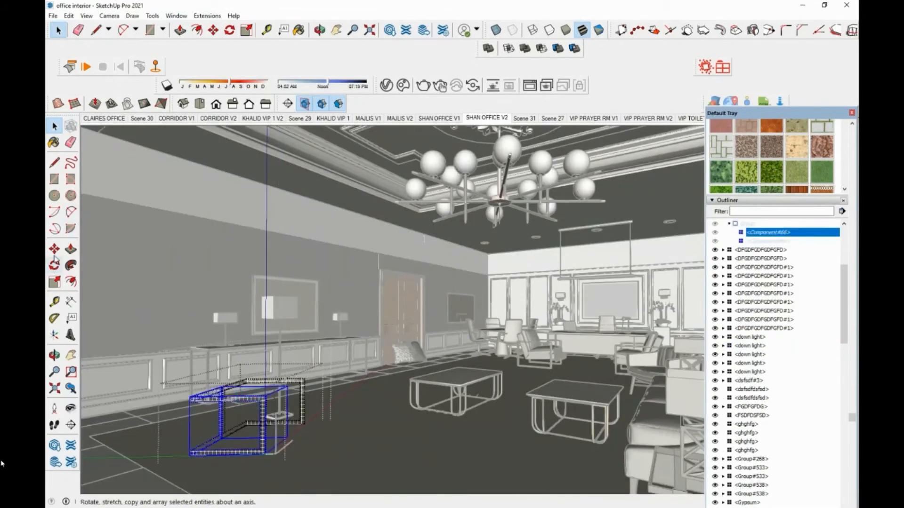
{"action": "left_click", "coordinate": [54, 282]}
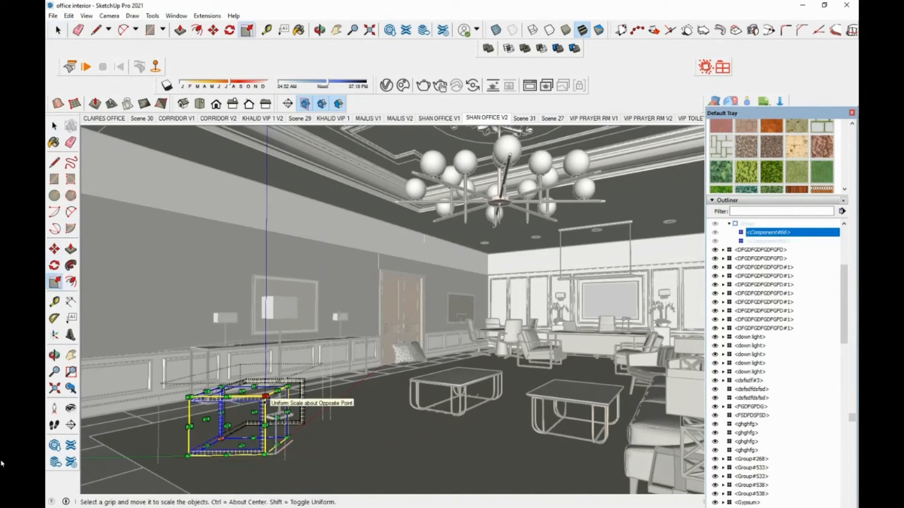
{"action": "left_click_drag", "start_coordinate": [278, 392], "coordinate": [268, 391]}
{"action": "key", "text": "ctrl+z"}
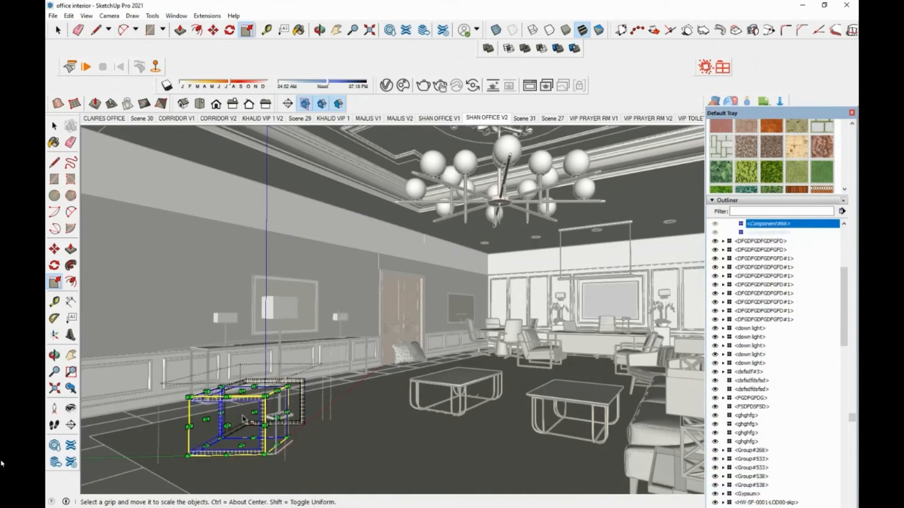
{"action": "left_click", "coordinate": [54, 126]}
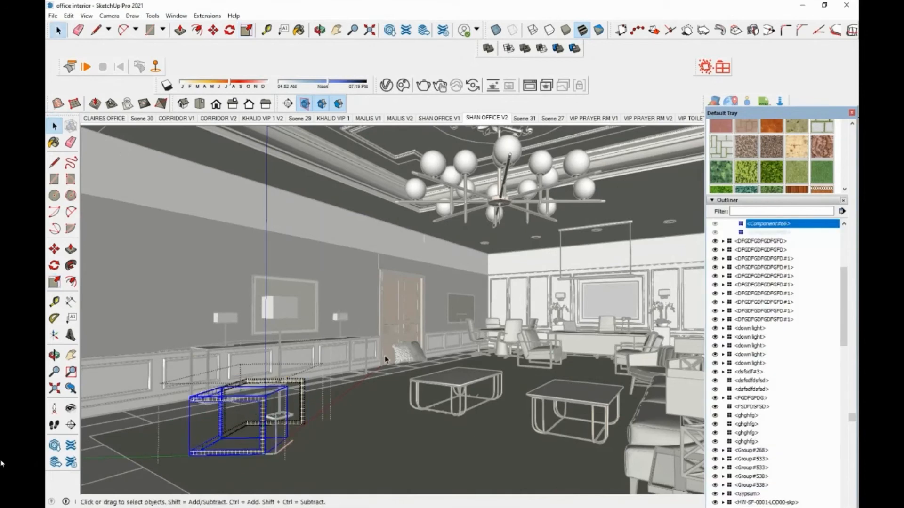
{"action": "key", "text": "Escape"}
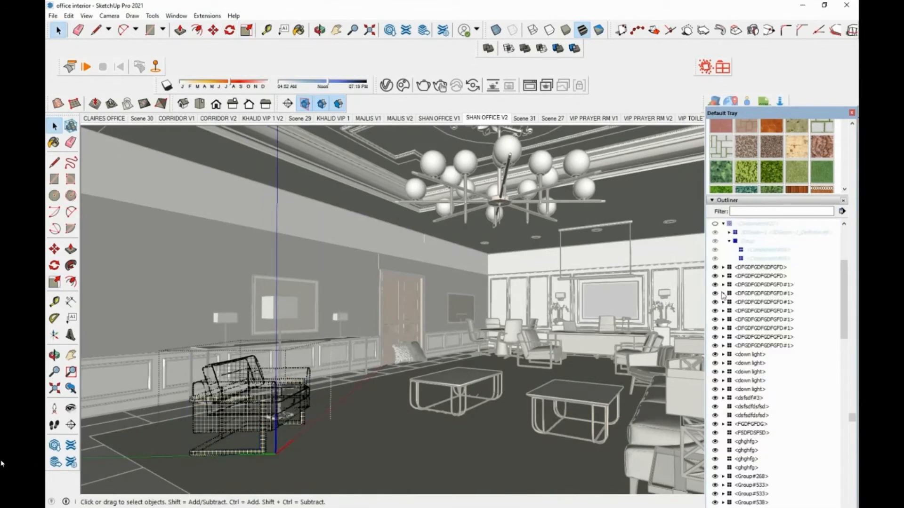
Select the hidden corner sofa in the object tree and unhide the last hidden objects
{"action": "scroll", "coordinate": [764, 270], "scroll_direction": "up", "scroll_amount": 1}
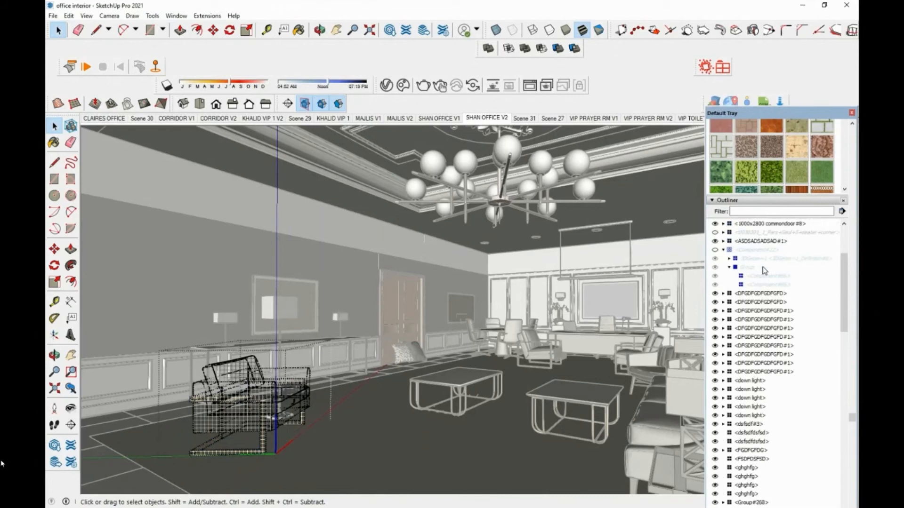
{"action": "left_click", "coordinate": [764, 233]}
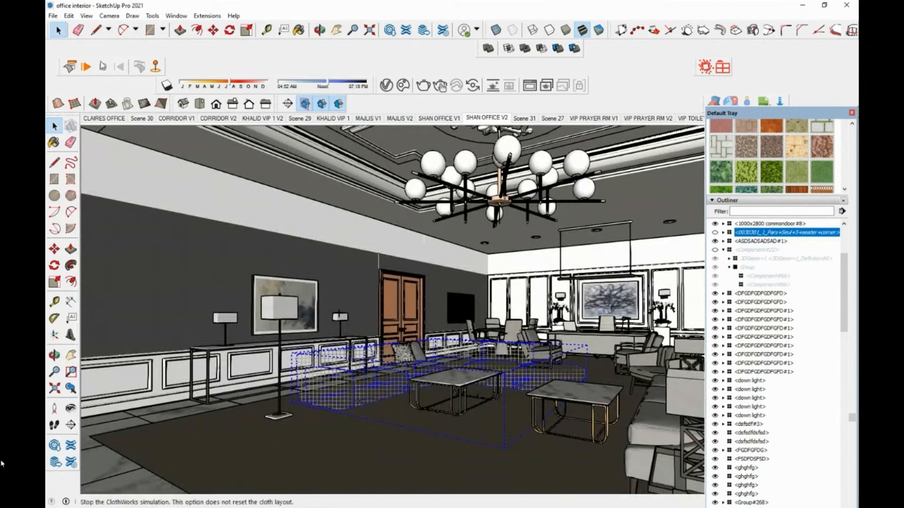
{"action": "left_click", "coordinate": [85, 16]}
{"action": "mouse_move", "coordinate": [68, 19]}
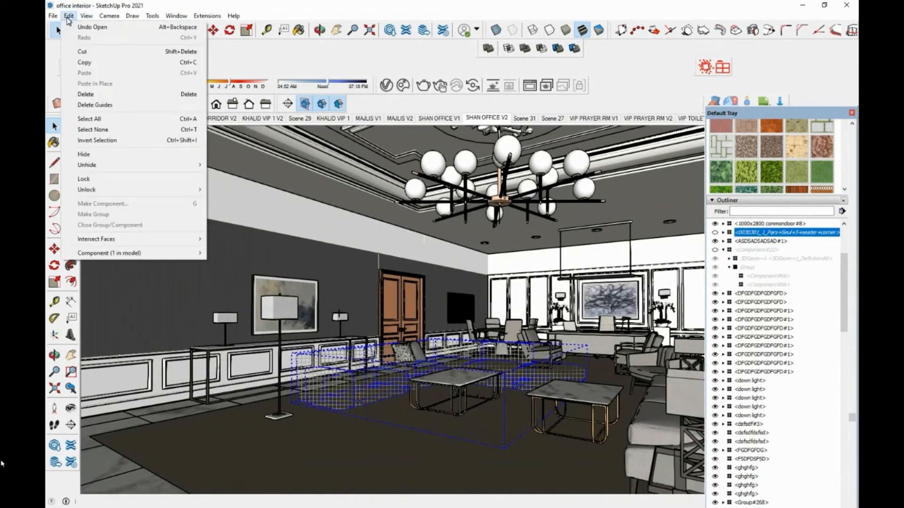
{"action": "mouse_move", "coordinate": [108, 165]}
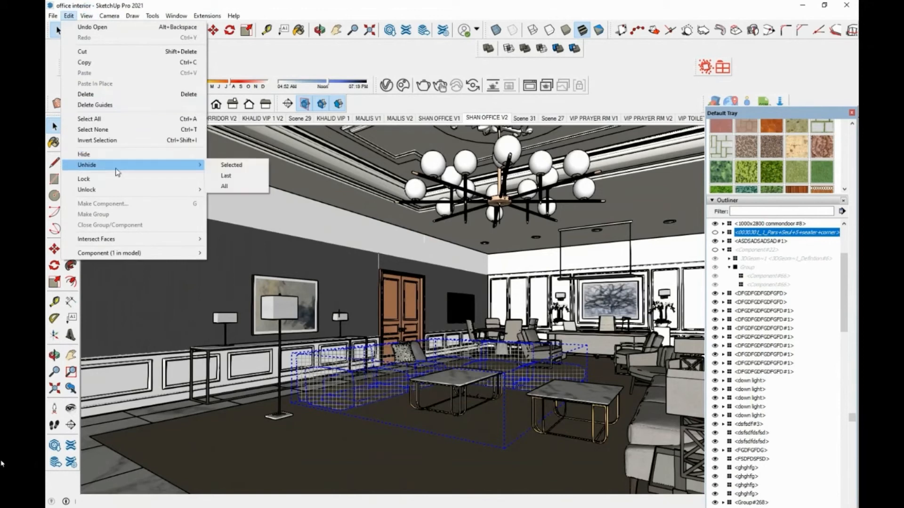
{"action": "left_click", "coordinate": [228, 177]}
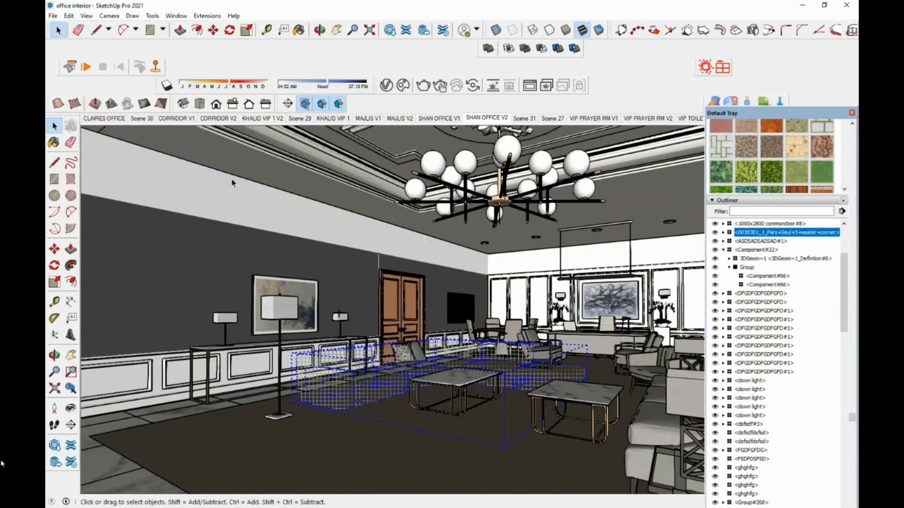
Select the corner sofa and the front armchair together and hide both at once
{"action": "left_click", "coordinate": [68, 15]}
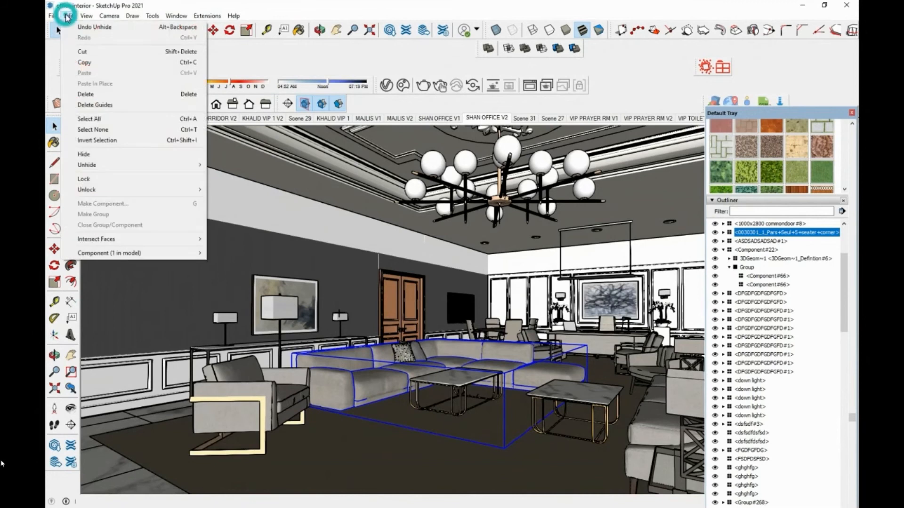
{"action": "mouse_move", "coordinate": [86, 16]}
{"action": "left_click", "coordinate": [345, 378]}
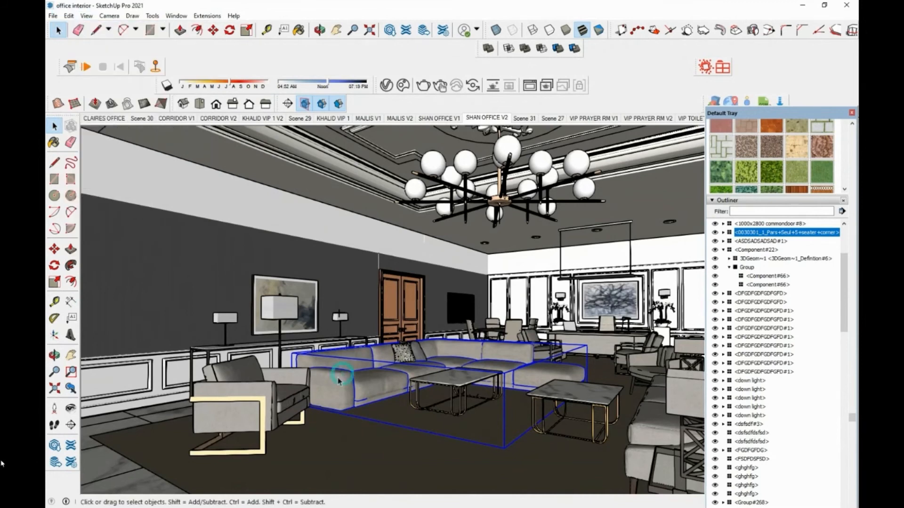
{"action": "left_click", "coordinate": [277, 397], "text": "shift"}
{"action": "right_click", "coordinate": [277, 400]}
{"action": "left_click", "coordinate": [323, 218]}
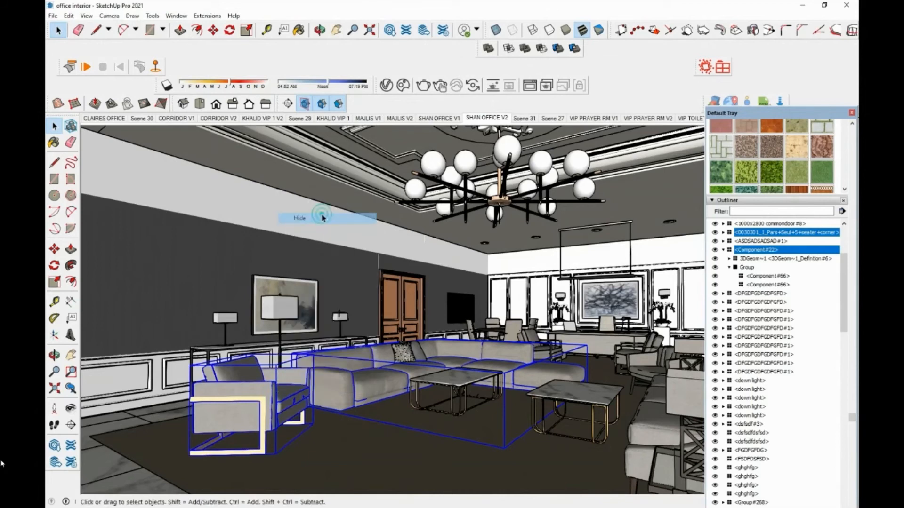
Hide the rear armchair in front of the desk and the marble coffee table nearest the right-hand seating
{"action": "right_click", "coordinate": [528, 347]}
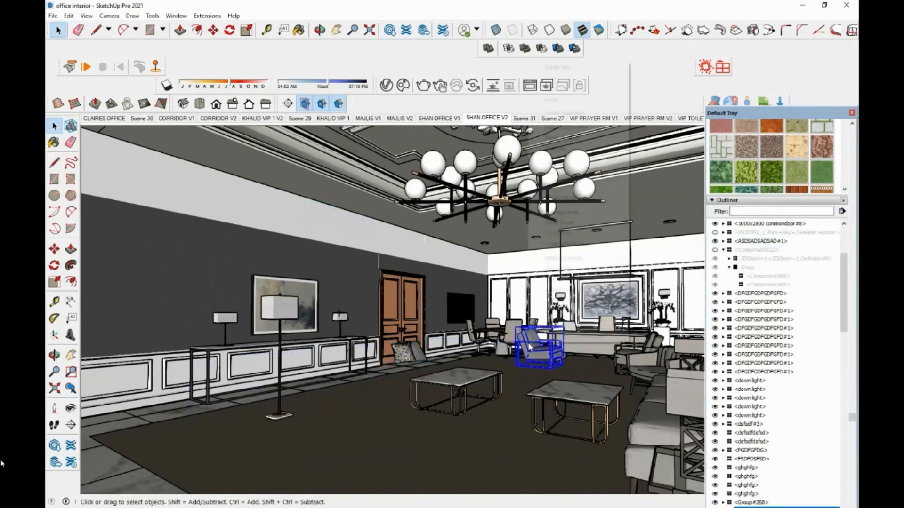
{"action": "left_click", "coordinate": [563, 88]}
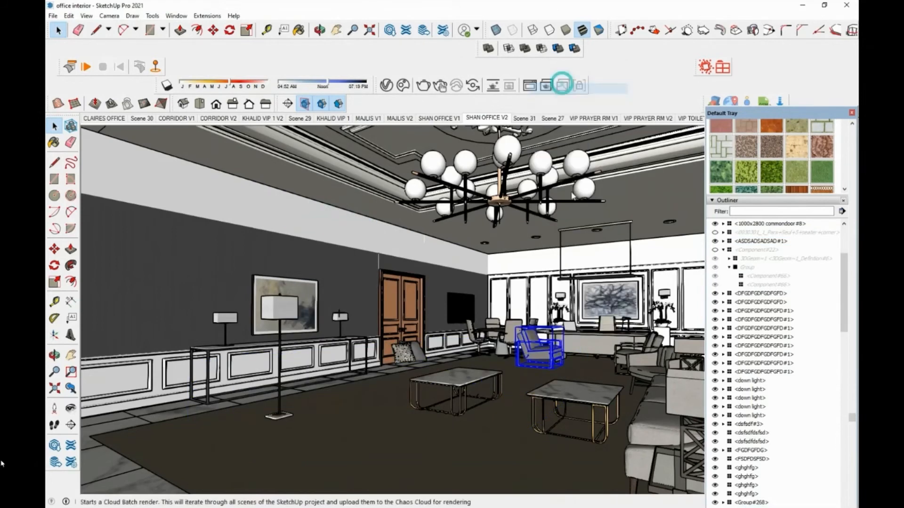
{"action": "right_click", "coordinate": [560, 394]}
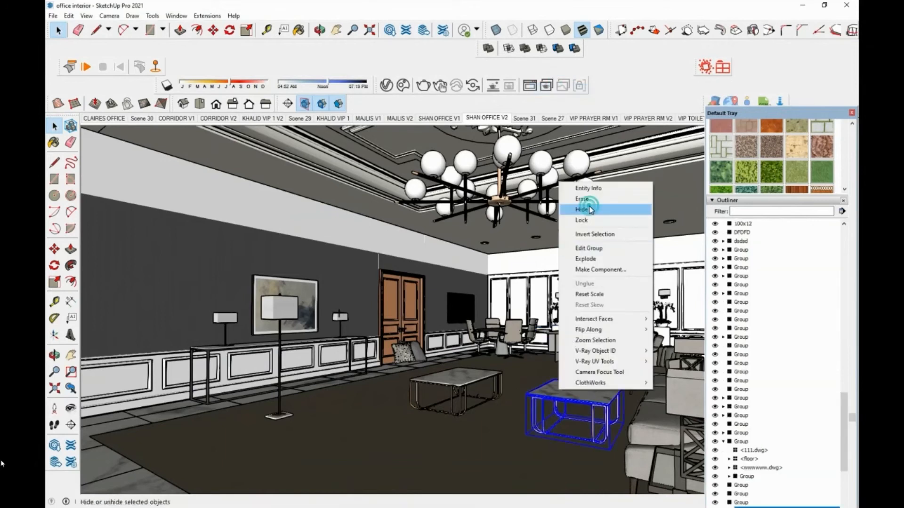
{"action": "left_click", "coordinate": [590, 211]}
Unhide the front armchair (Component#22) and the corner sofa individually in the model's object tree
{"action": "left_click_drag", "start_coordinate": [844, 434], "coordinate": [850, 237]}
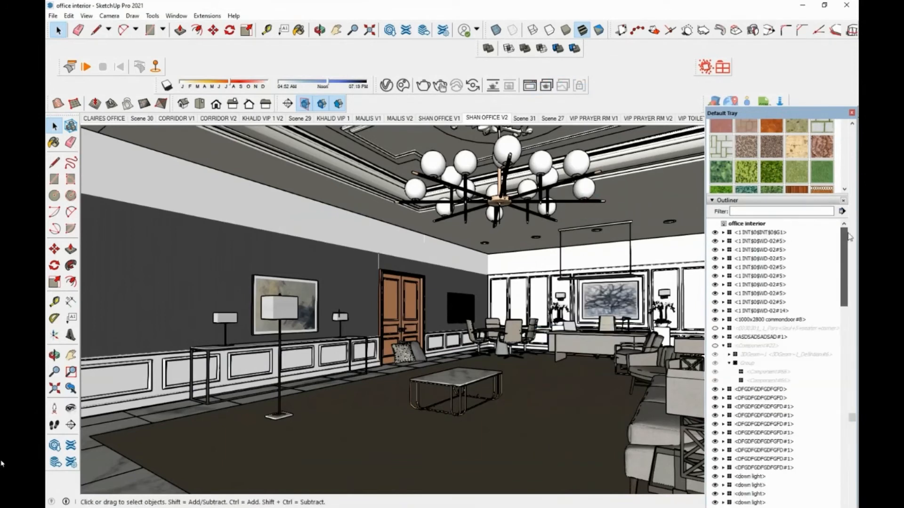
{"action": "left_click", "coordinate": [716, 364]}
{"action": "scroll", "coordinate": [715, 384], "scroll_direction": "down", "scroll_amount": 1}
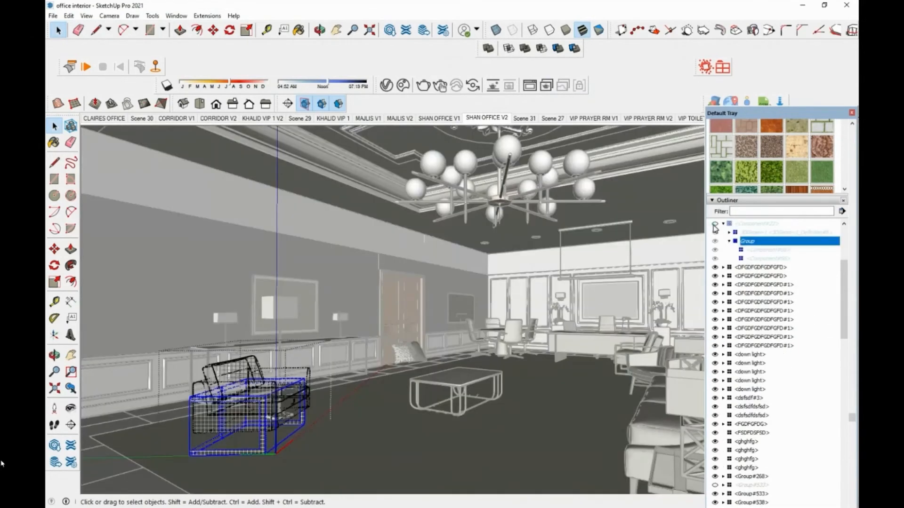
{"action": "left_click", "coordinate": [714, 225]}
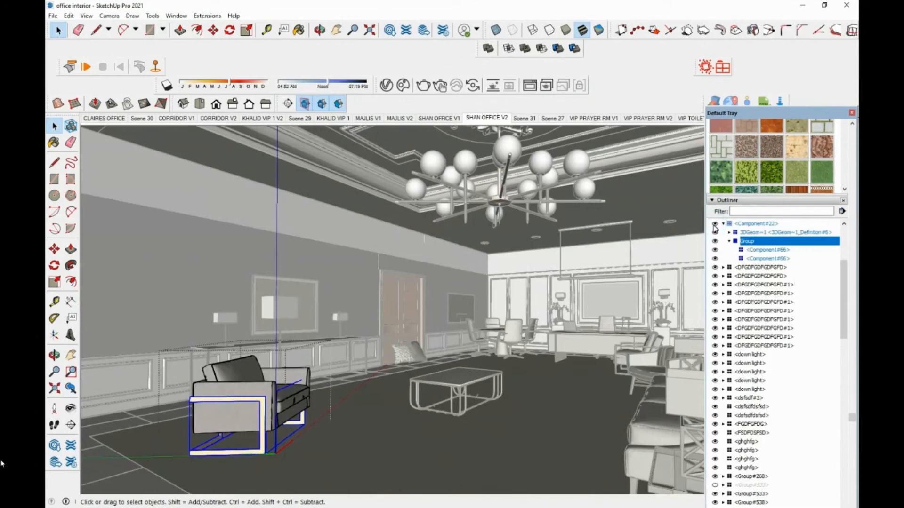
{"action": "scroll", "coordinate": [719, 249], "scroll_direction": "up", "scroll_amount": 2}
{"action": "left_click", "coordinate": [715, 258]}
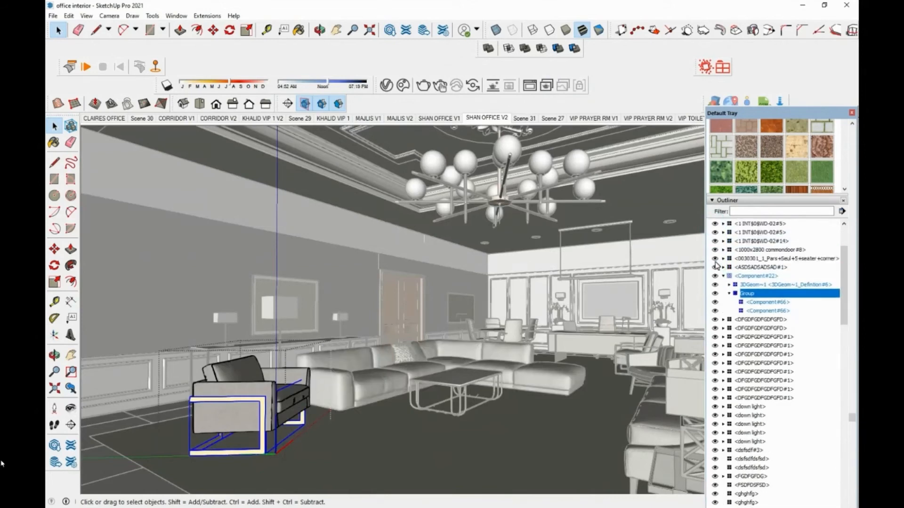
Select the front armchair, the chandelier and the sofa cushion in turn to match them with their object tree entries
{"action": "left_click", "coordinate": [756, 275]}
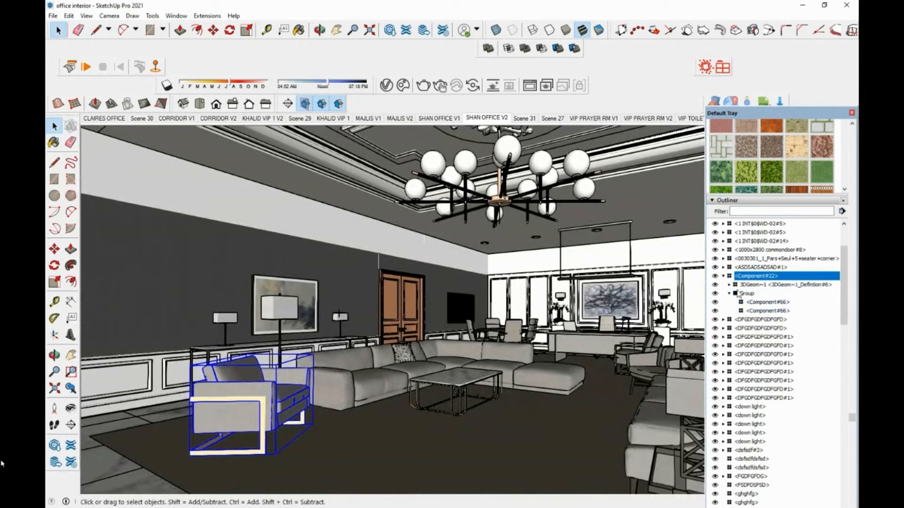
{"action": "left_click", "coordinate": [765, 267]}
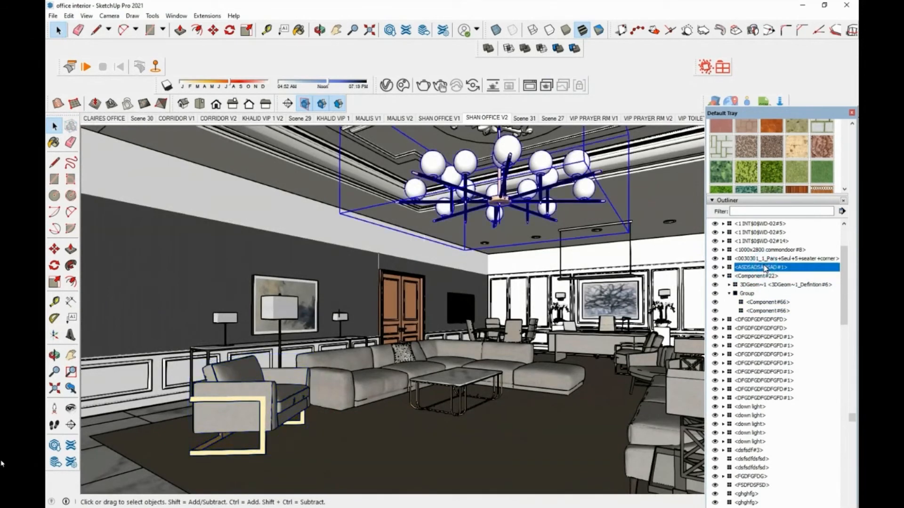
{"action": "left_click", "coordinate": [408, 359]}
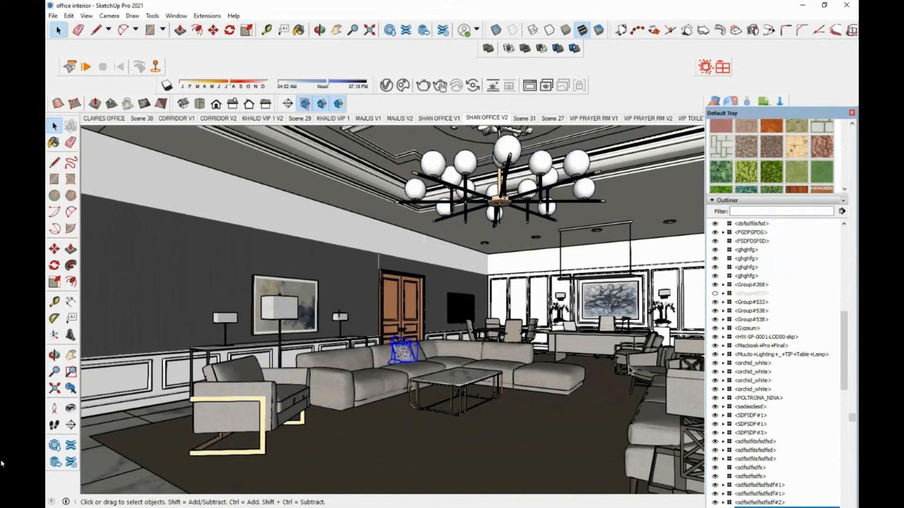
Unhide the rear armchair (Group#533) and the group containing the coffee table in the object tree
{"action": "left_click", "coordinate": [714, 294]}
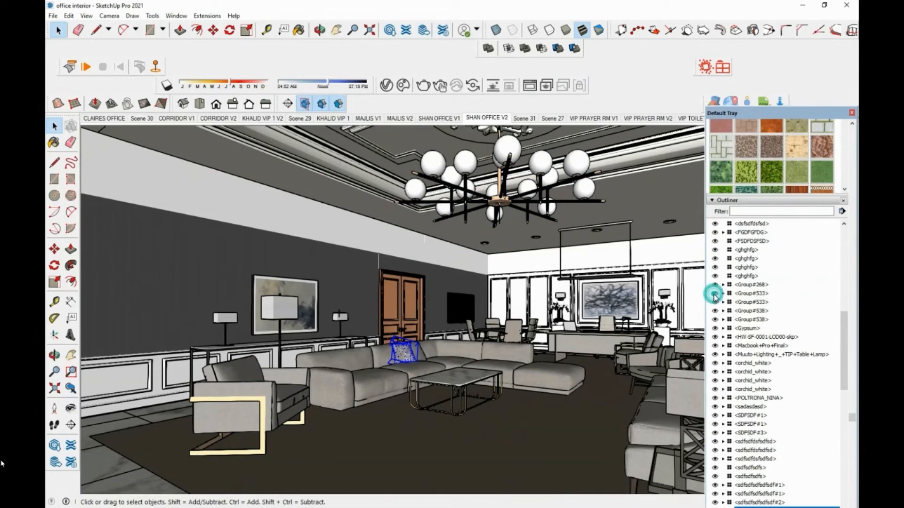
{"action": "scroll", "coordinate": [833, 339], "scroll_direction": "up", "scroll_amount": 10}
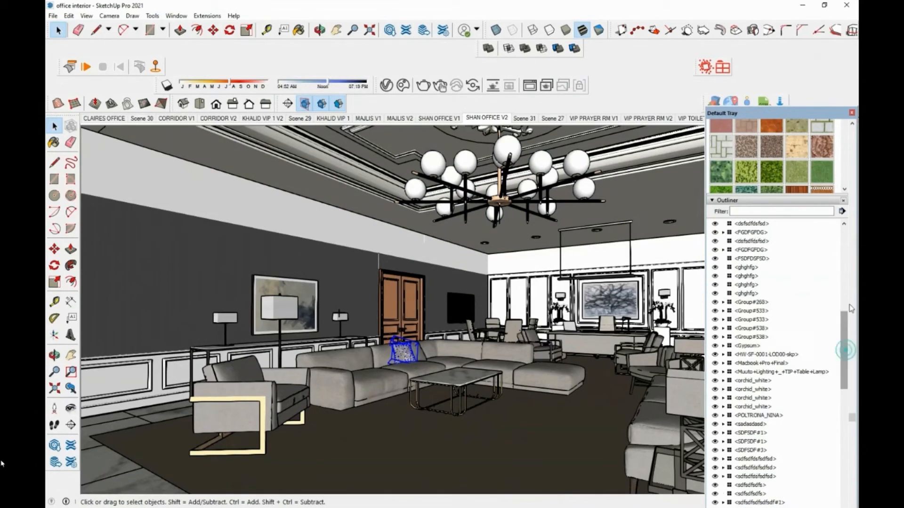
{"action": "scroll", "coordinate": [838, 464], "scroll_direction": "down", "scroll_amount": 15}
{"action": "scroll", "coordinate": [837, 463], "scroll_direction": "up", "scroll_amount": 1}
{"action": "left_click", "coordinate": [723, 416]}
{"action": "left_click", "coordinate": [715, 416]}
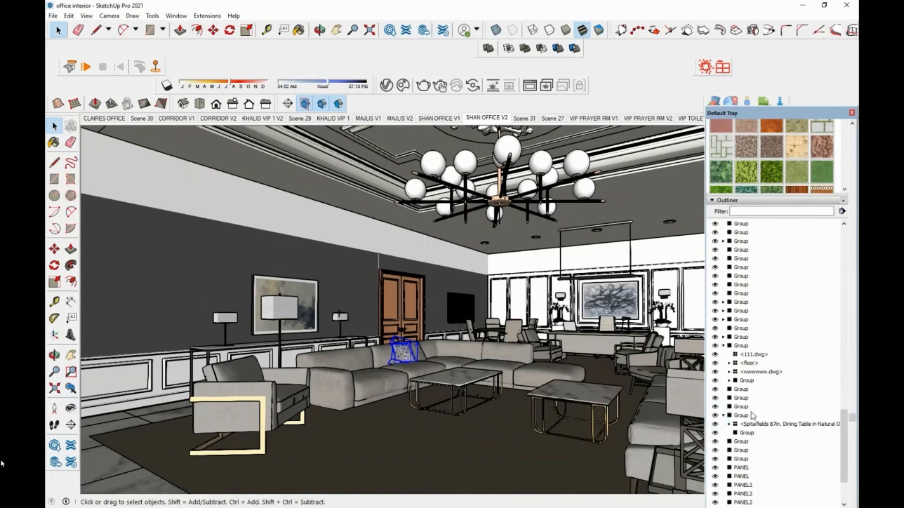
{"action": "scroll", "coordinate": [847, 415], "scroll_direction": "up", "scroll_amount": 3}
{"action": "scroll", "coordinate": [852, 415], "scroll_direction": "up", "scroll_amount": 7}
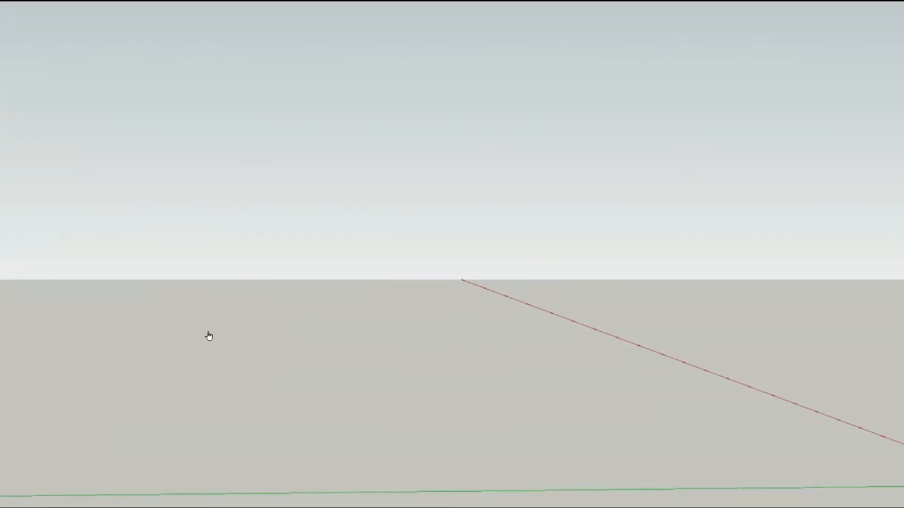
Play the full-screen section animation that reveals the terrain and the house
{"action": "left_click", "coordinate": [209, 337]}
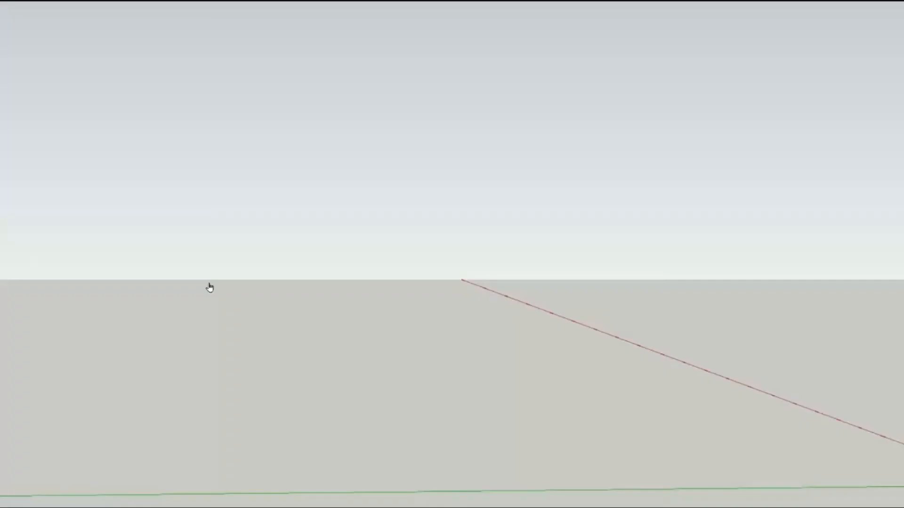
{"action": "left_click", "coordinate": [190, 264]}
{"action": "left_click", "coordinate": [197, 272]}
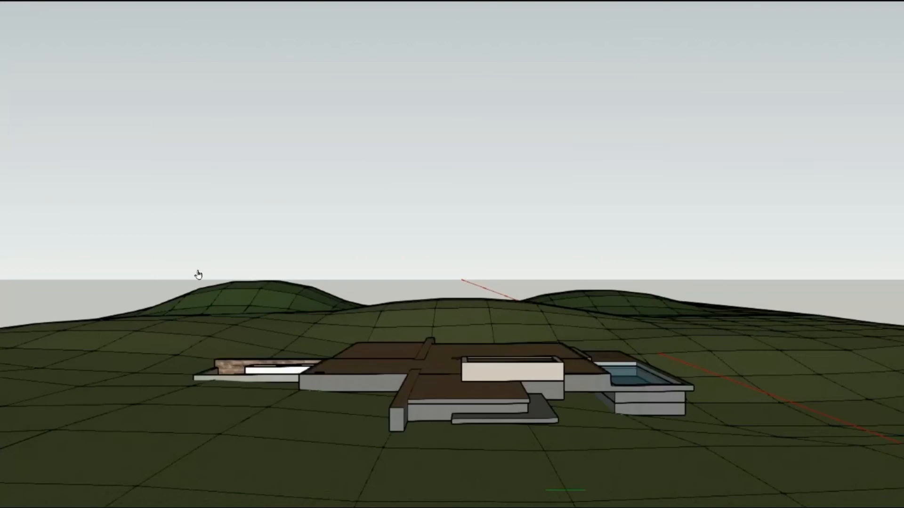
{"action": "left_click", "coordinate": [197, 272]}
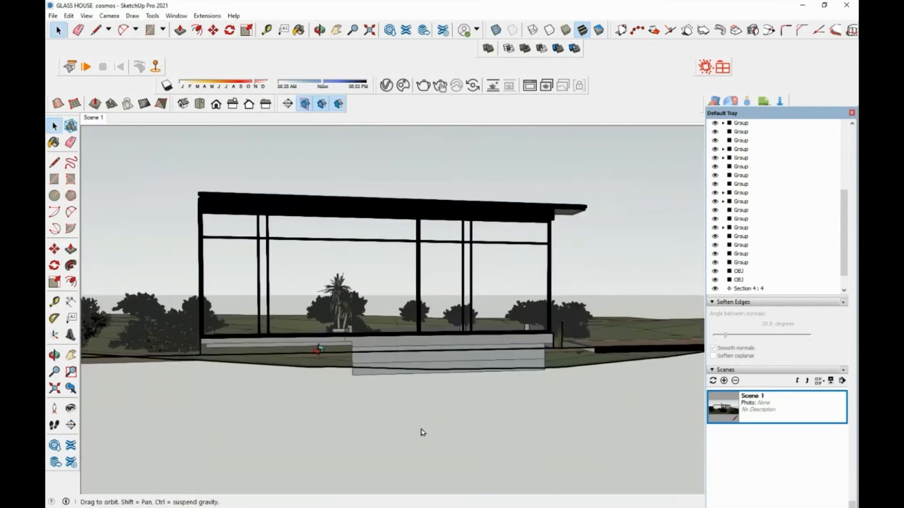
Move section plane 5 past the glass house to the far end of the terrain
{"action": "middle_click_drag", "start_coordinate": [51, 393], "coordinate": [70, 373]}
{"action": "scroll", "coordinate": [256, 374], "scroll_direction": "down", "scroll_amount": 2}
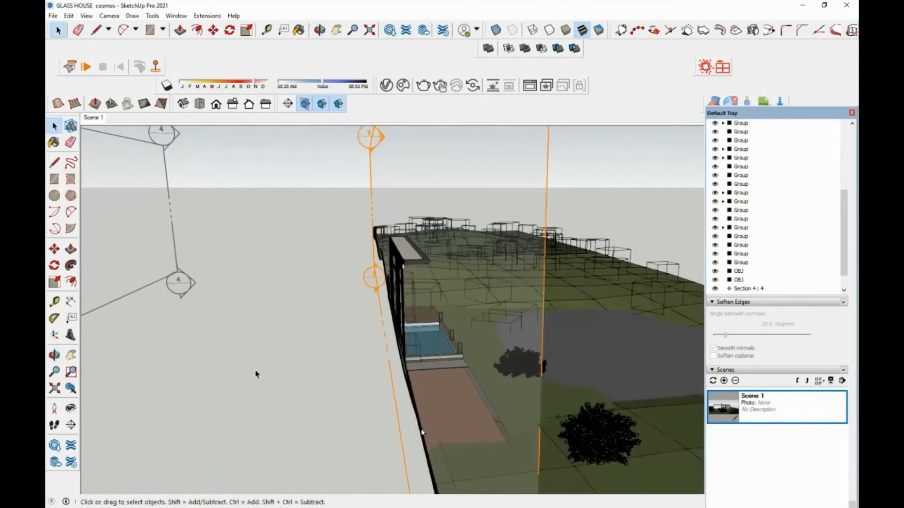
{"action": "scroll", "coordinate": [268, 363], "scroll_direction": "down", "scroll_amount": 4}
{"action": "middle_click_drag", "start_coordinate": [271, 361], "coordinate": [306, 340]}
{"action": "scroll", "coordinate": [306, 340], "scroll_direction": "down", "scroll_amount": 1}
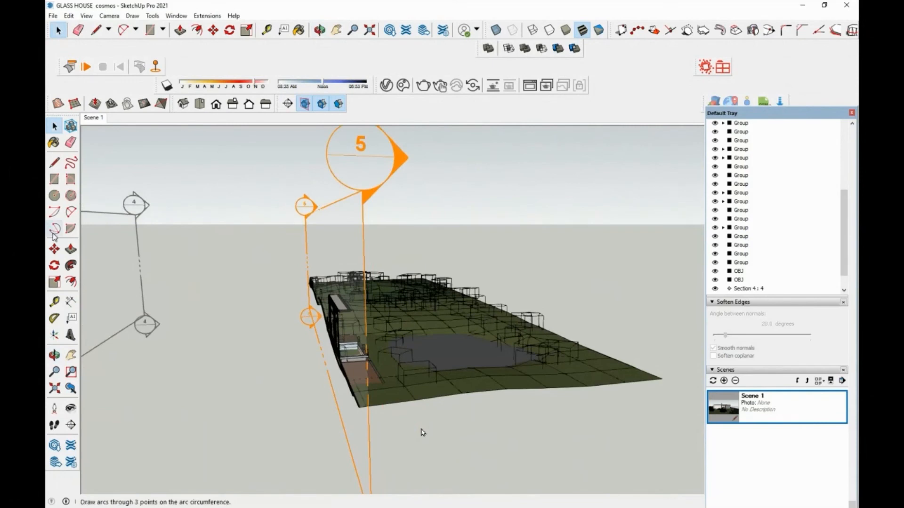
{"action": "left_click", "coordinate": [54, 249]}
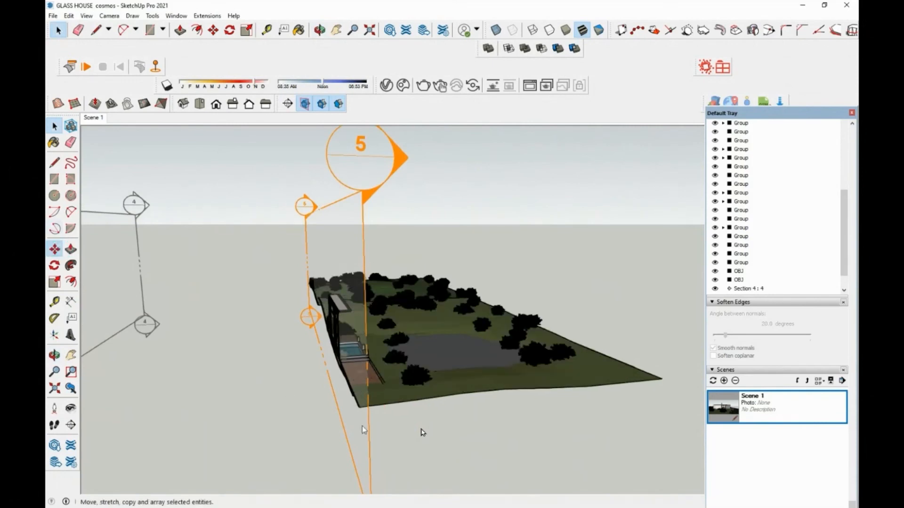
{"action": "middle_click_drag", "start_coordinate": [364, 400], "coordinate": [408, 324]}
{"action": "middle_click_drag", "start_coordinate": [392, 363], "coordinate": [419, 426]}
{"action": "middle_click_drag", "start_coordinate": [395, 471], "coordinate": [396, 474]}
{"action": "left_click", "coordinate": [396, 477]}
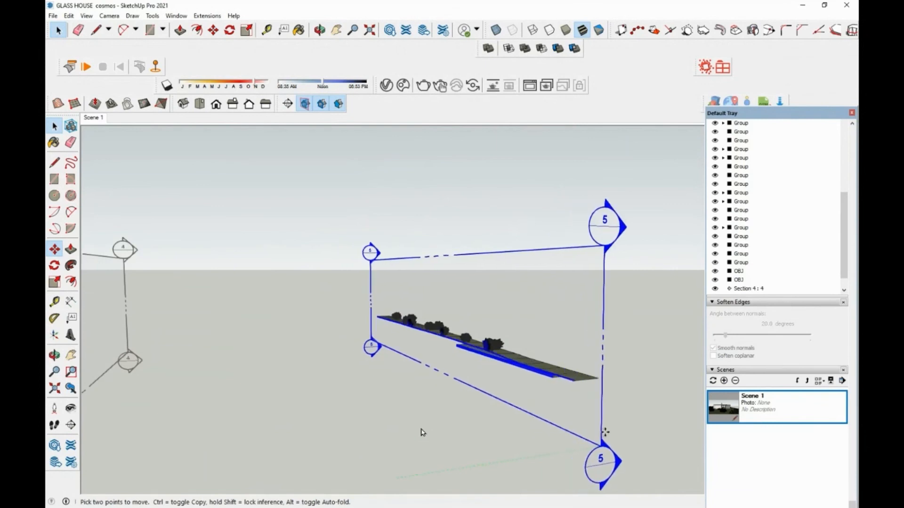
{"action": "left_click", "coordinate": [604, 432]}
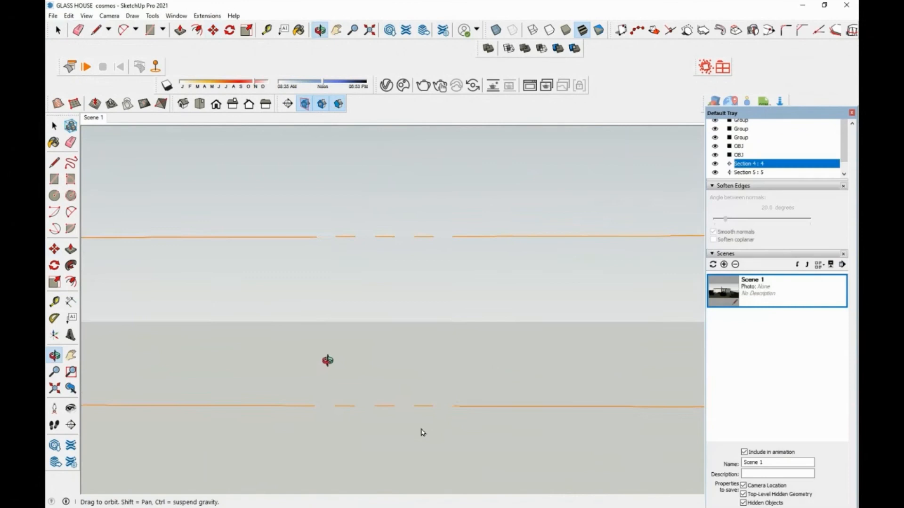
Add a new scene from the current view of the active section, and return to Scene 1
{"action": "key", "text": "m"}
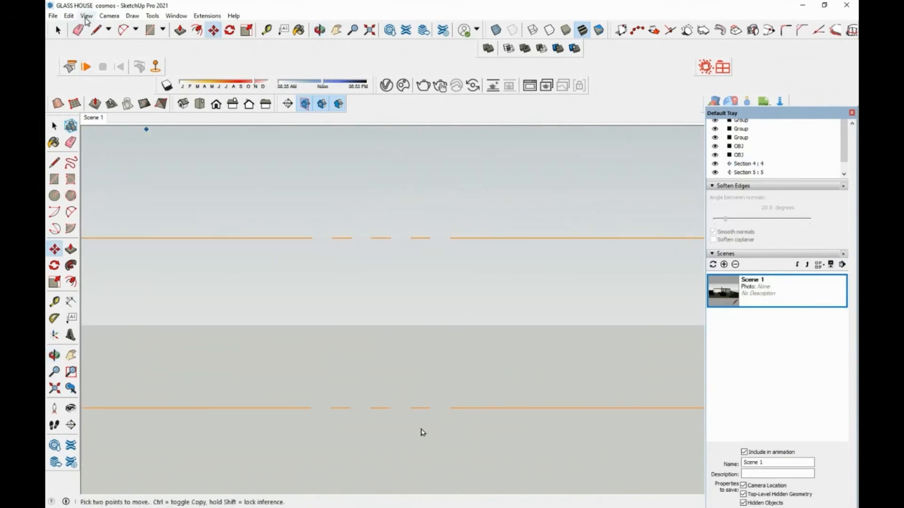
{"action": "left_click", "coordinate": [86, 17]}
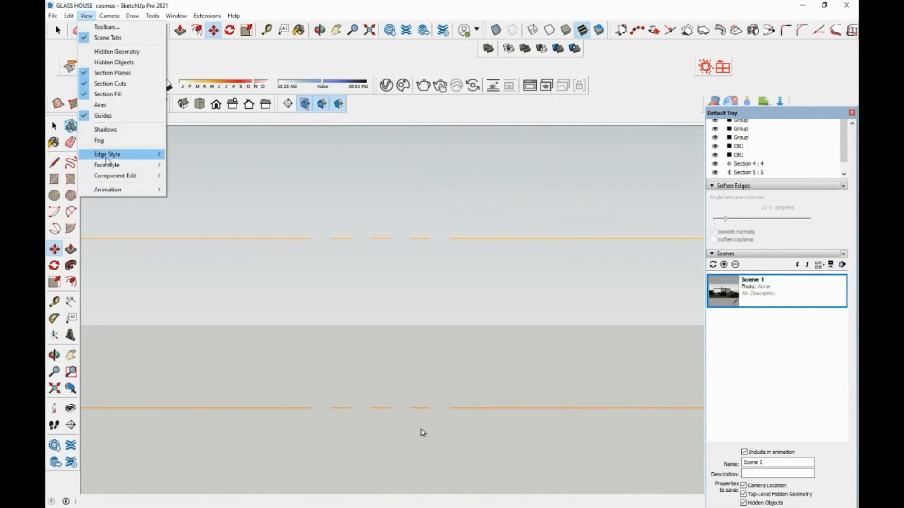
{"action": "mouse_move", "coordinate": [108, 190]}
{"action": "left_click", "coordinate": [187, 189]}
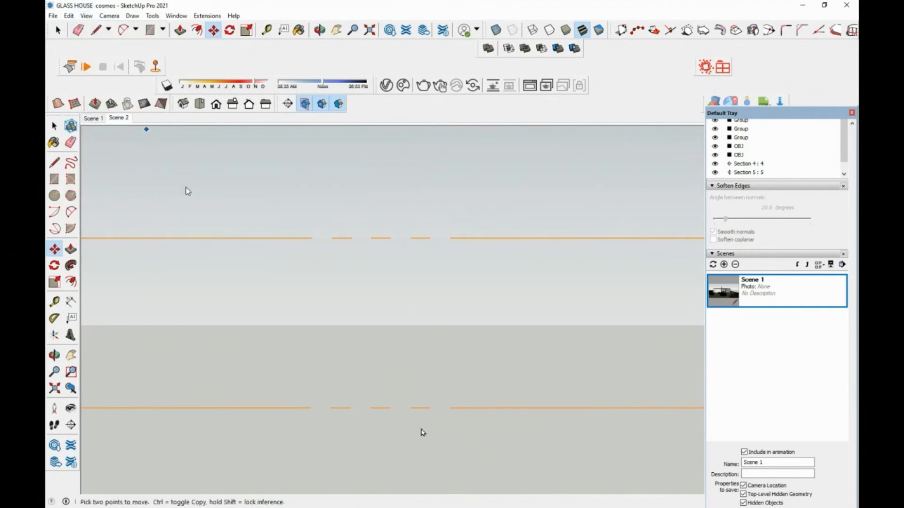
{"action": "left_click", "coordinate": [93, 120]}
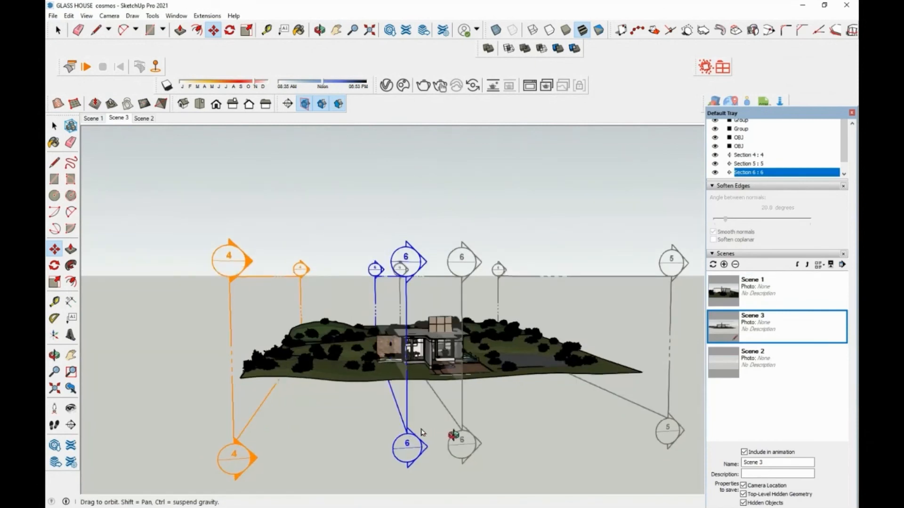
Place a copy of section plane 6 through the house, a short distance from the original plane
{"action": "middle_click_drag", "start_coordinate": [458, 436], "coordinate": [492, 438]}
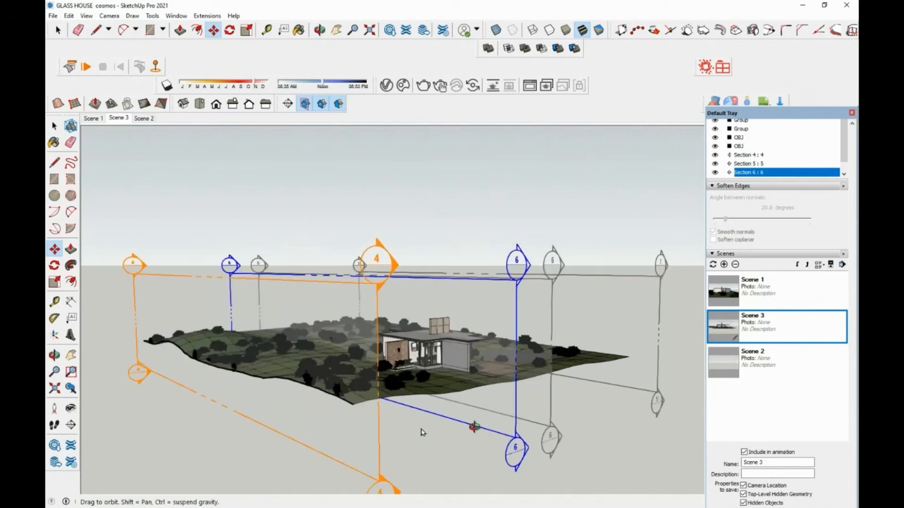
{"action": "middle_click_drag", "start_coordinate": [417, 405], "coordinate": [377, 395]}
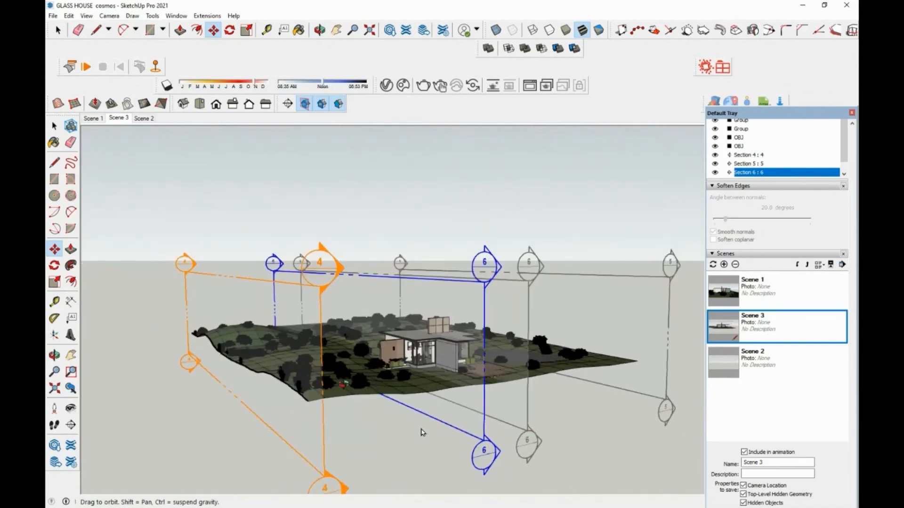
{"action": "middle_click_drag", "start_coordinate": [291, 367], "coordinate": [404, 416]}
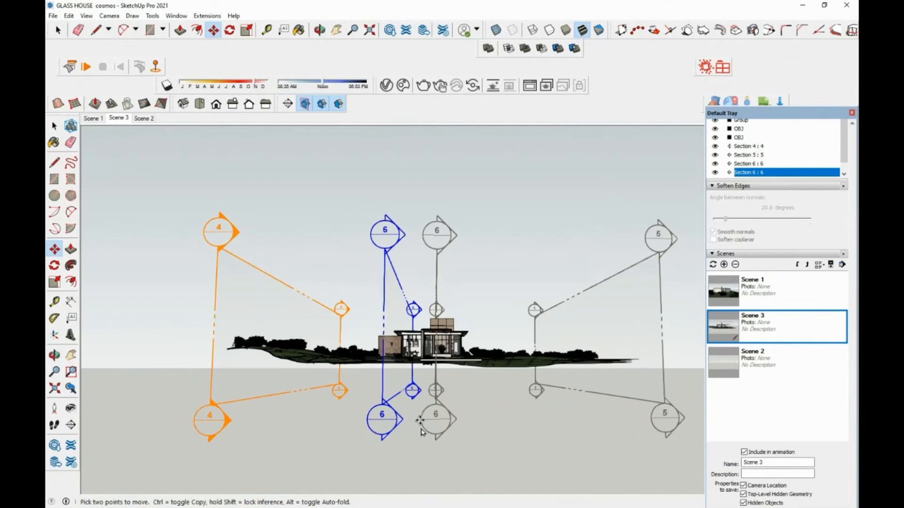
{"action": "left_click", "coordinate": [418, 421]}
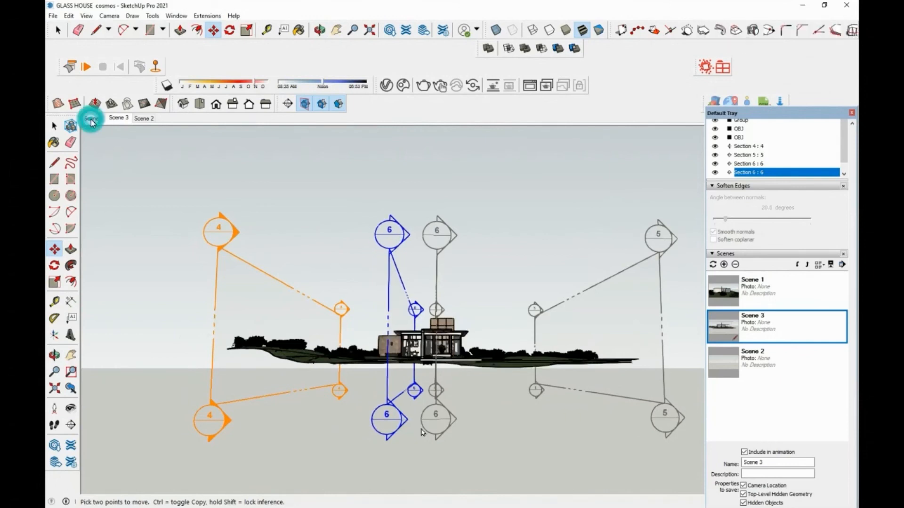
Switch between Scene 1 and Scene 4 to preview the section cut transition through the house
{"action": "left_click", "coordinate": [90, 119]}
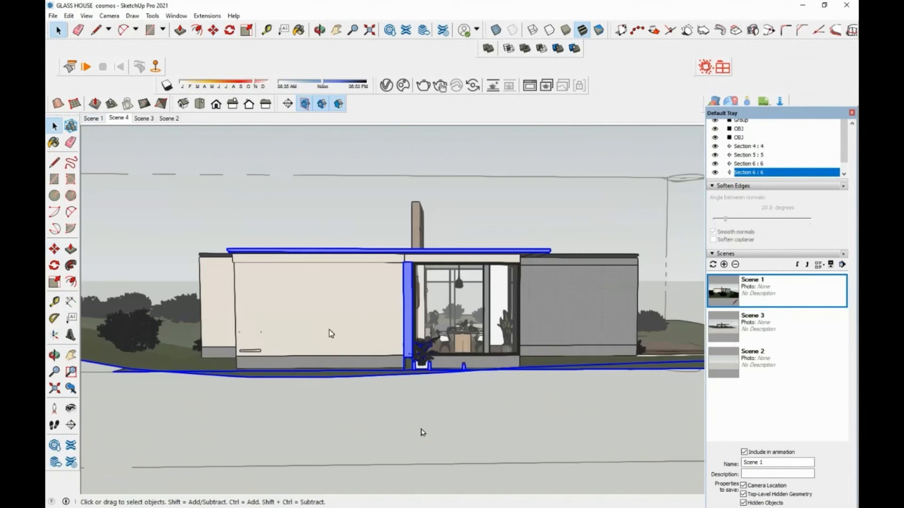
{"action": "left_click", "coordinate": [119, 118]}
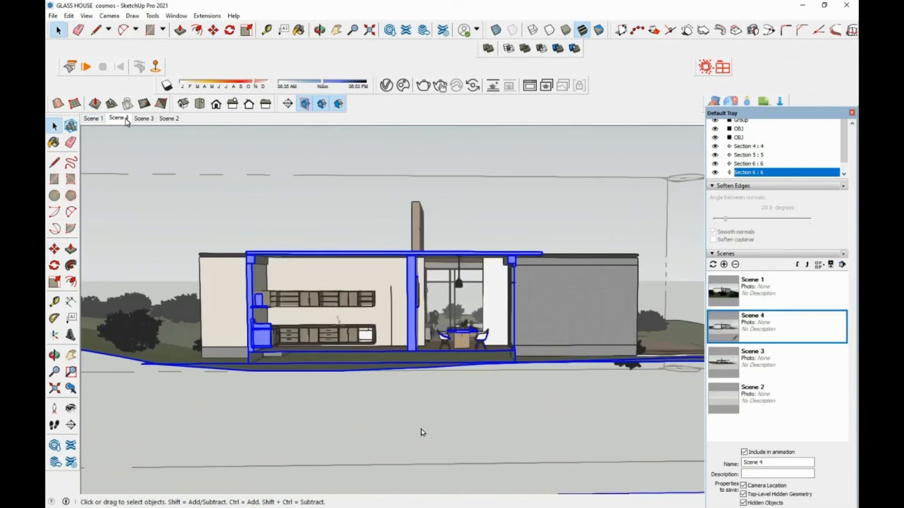
{"action": "left_click", "coordinate": [96, 121]}
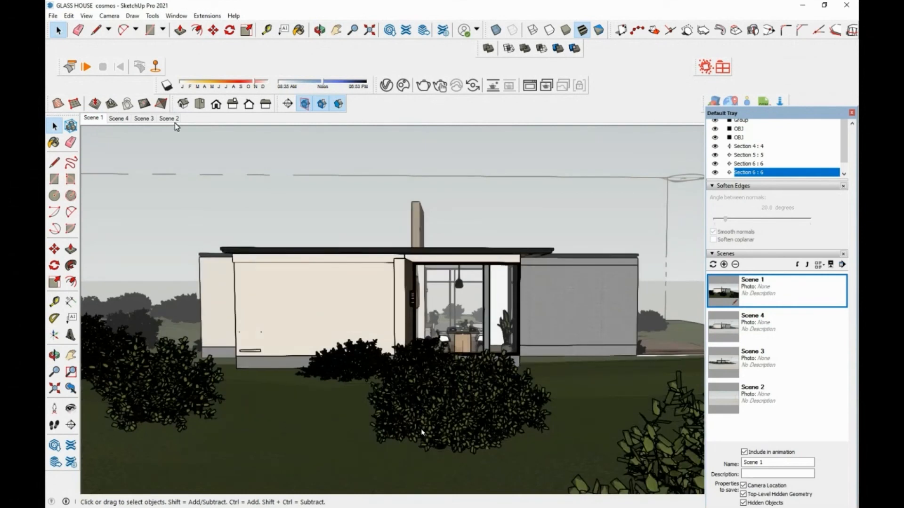
Review the scene transition duration and scene delay in the model's animation settings
{"action": "left_click", "coordinate": [86, 16]}
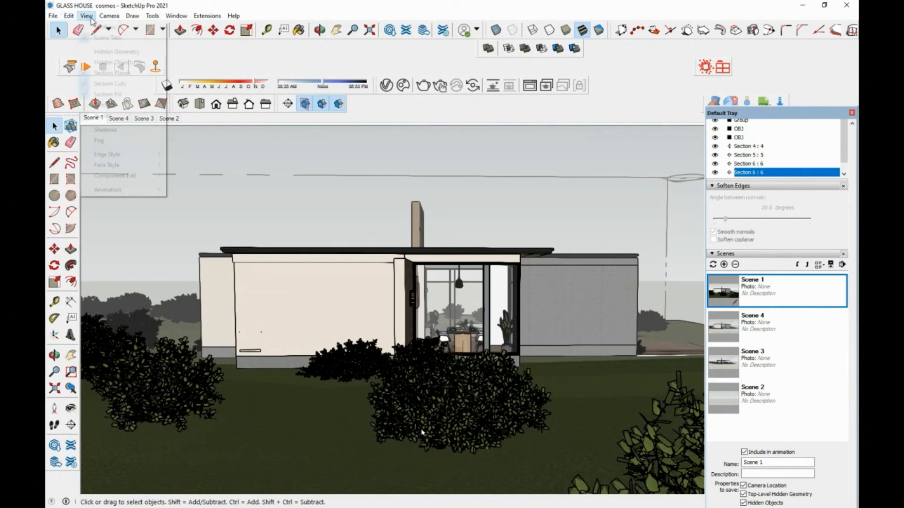
{"action": "mouse_move", "coordinate": [112, 190]}
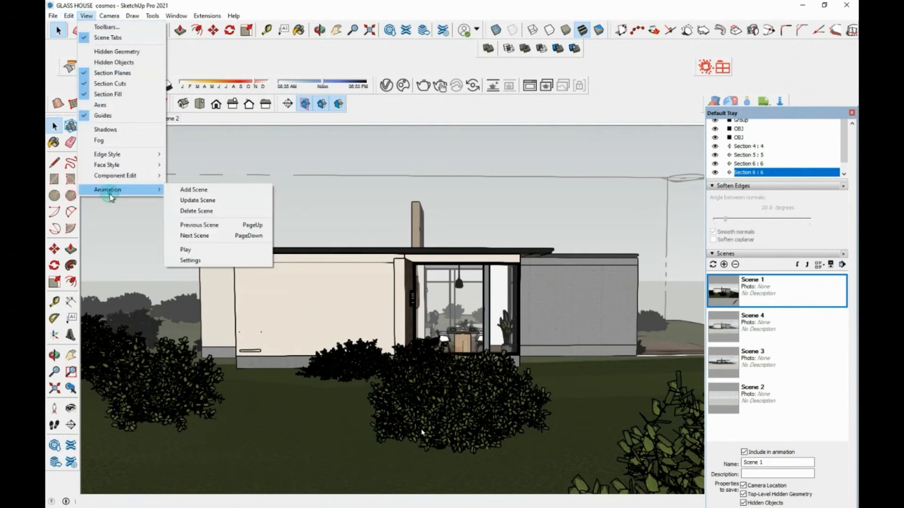
{"action": "left_click", "coordinate": [205, 261]}
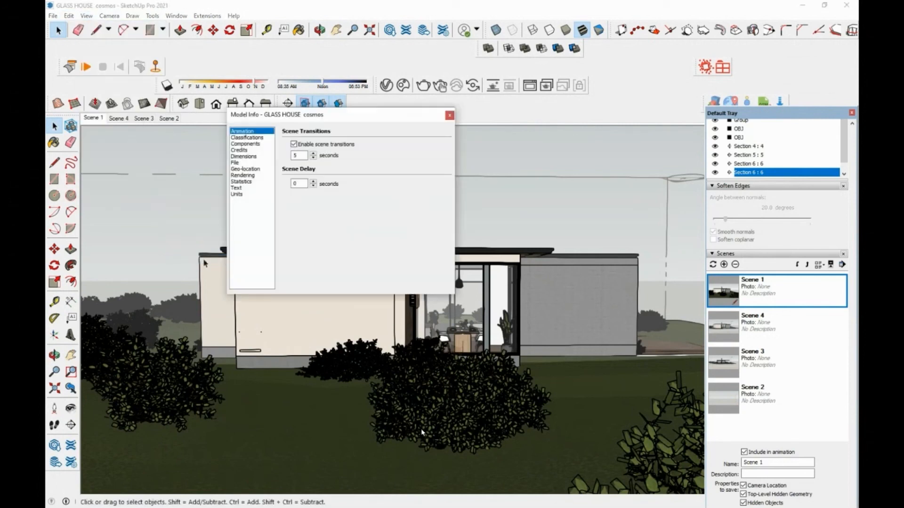
{"action": "double_click", "coordinate": [296, 156]}
{"action": "left_click", "coordinate": [450, 115]}
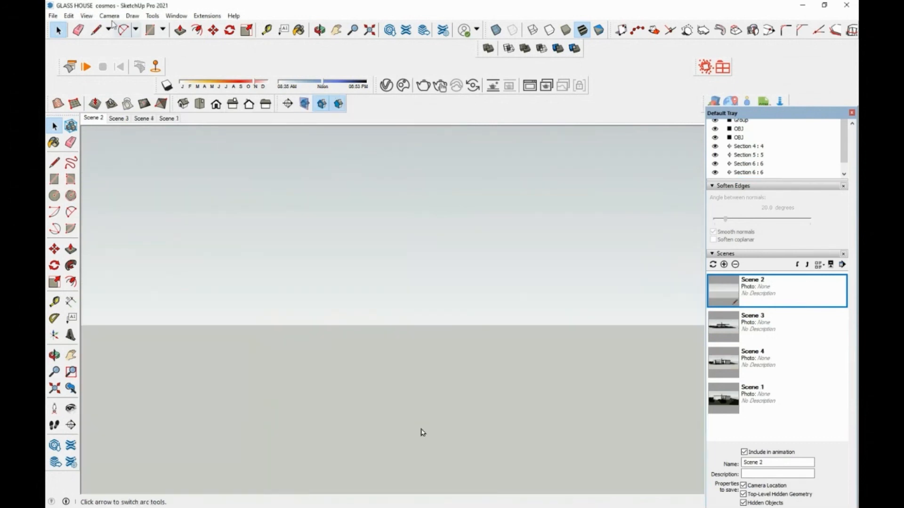
Play the scene animation from Scene 2 through to Scene 1 to preview the growing section cut, and stop playback
{"action": "left_click", "coordinate": [69, 16]}
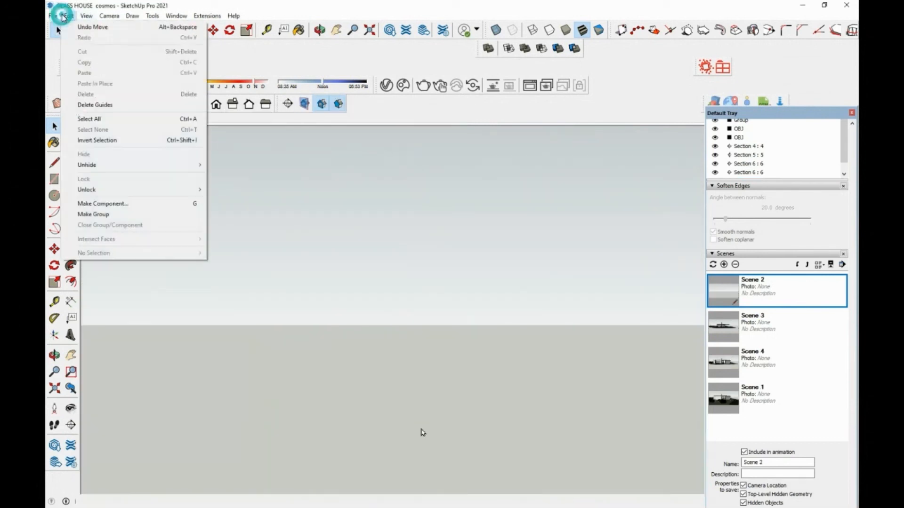
{"action": "mouse_move", "coordinate": [86, 16]}
{"action": "mouse_move", "coordinate": [113, 192]}
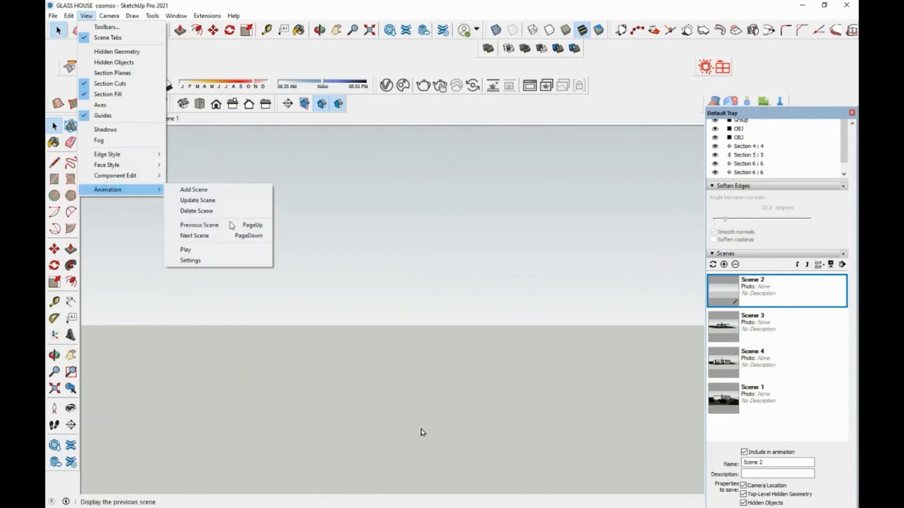
{"action": "left_click", "coordinate": [205, 253]}
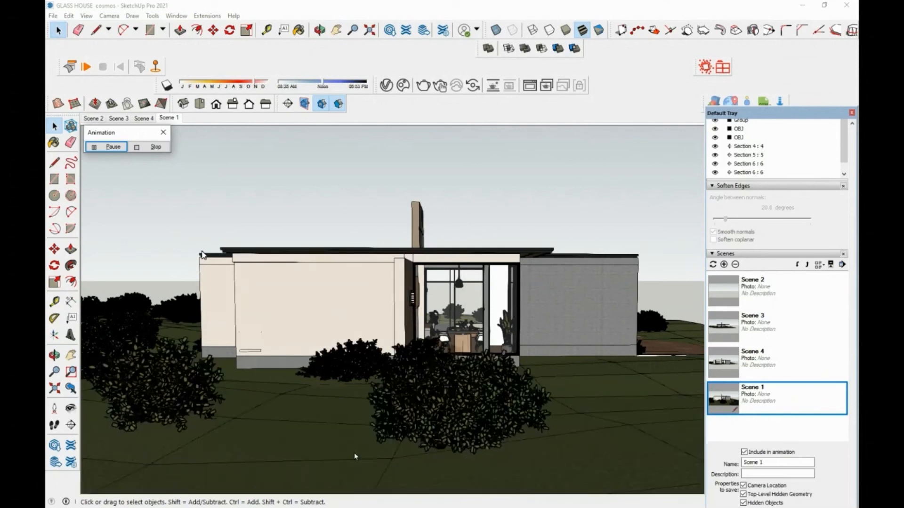
{"action": "left_click", "coordinate": [154, 148]}
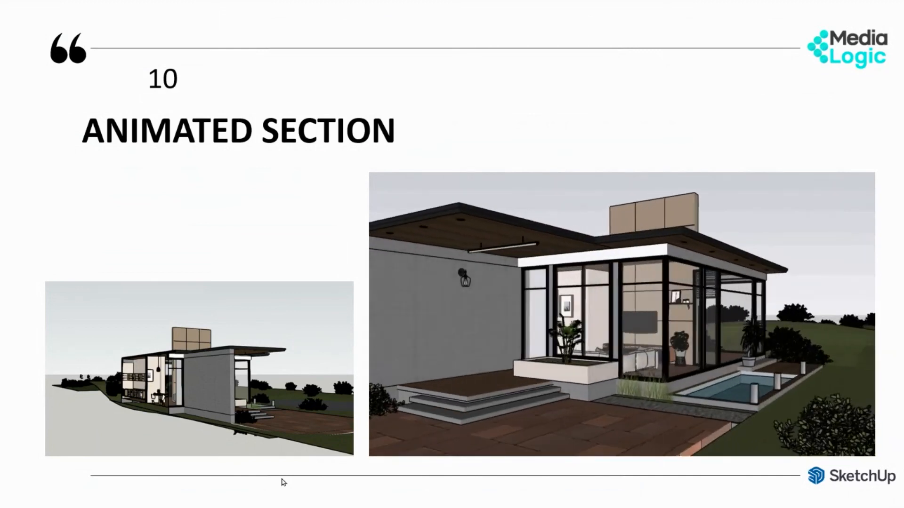
Switch to the V-Ray Vision walkthrough and move from the living room out around the house to the paved terrace and pool
{"action": "key", "text": "Right"}
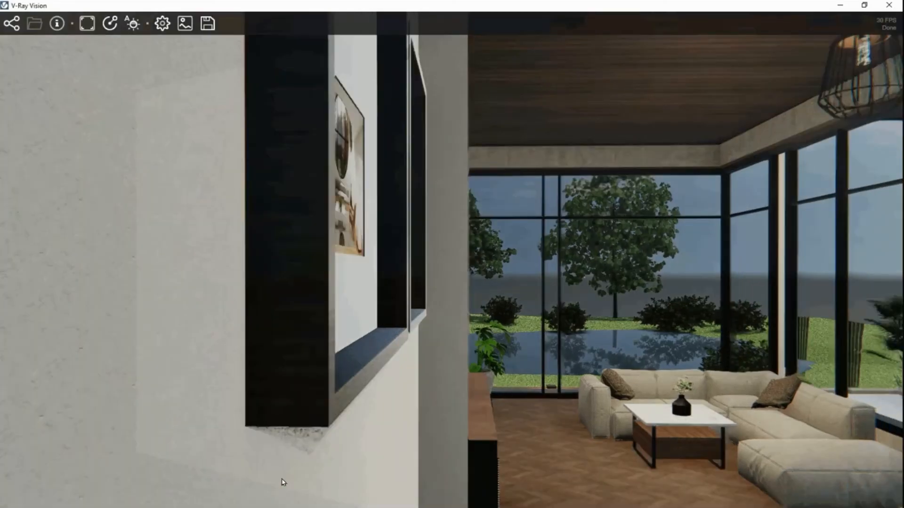
{"action": "key", "text": "s"}
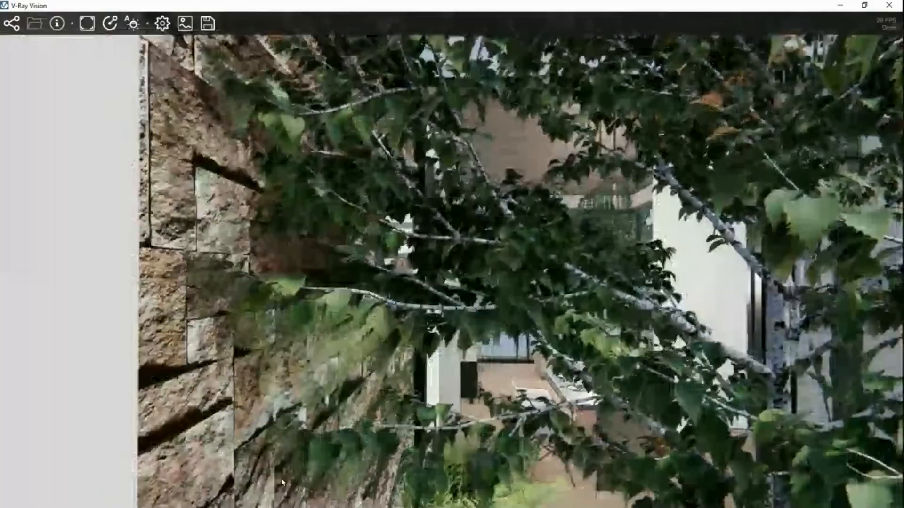
{"action": "key", "text": "s"}
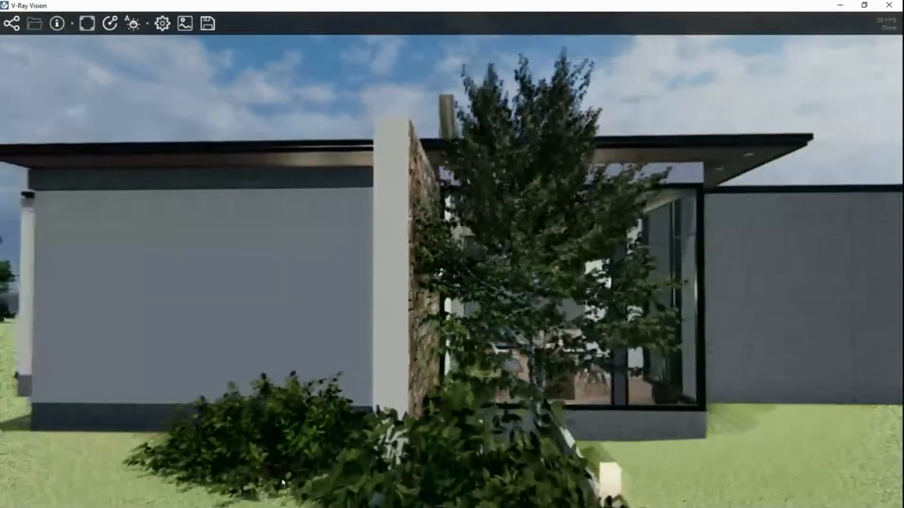
{"action": "key", "text": "d"}
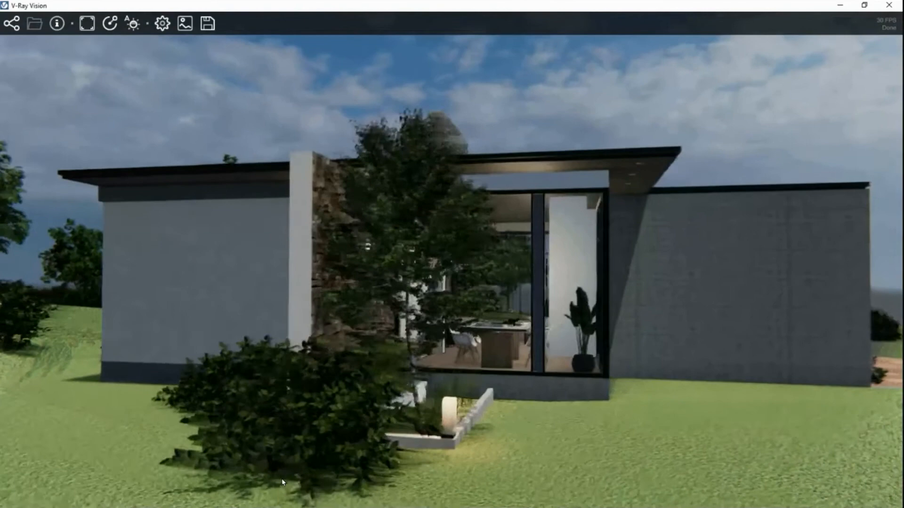
{"action": "key", "text": "d"}
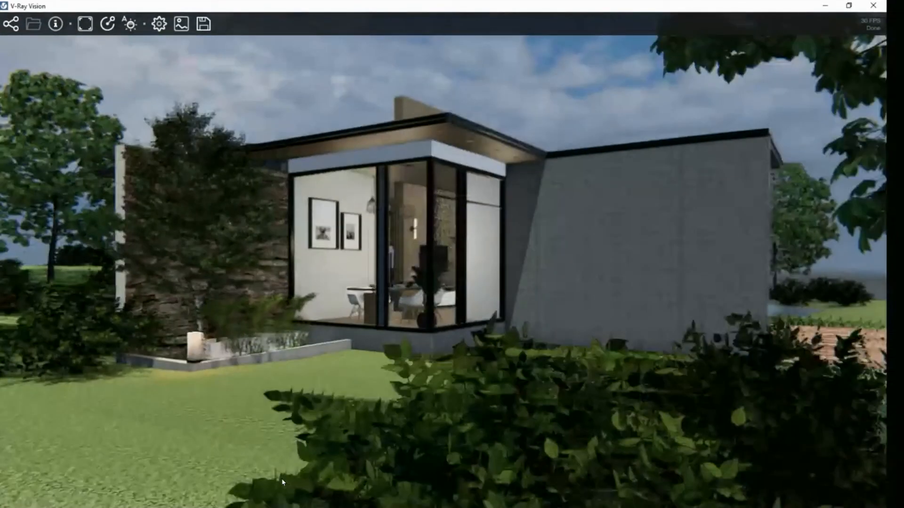
{"action": "key", "text": "d"}
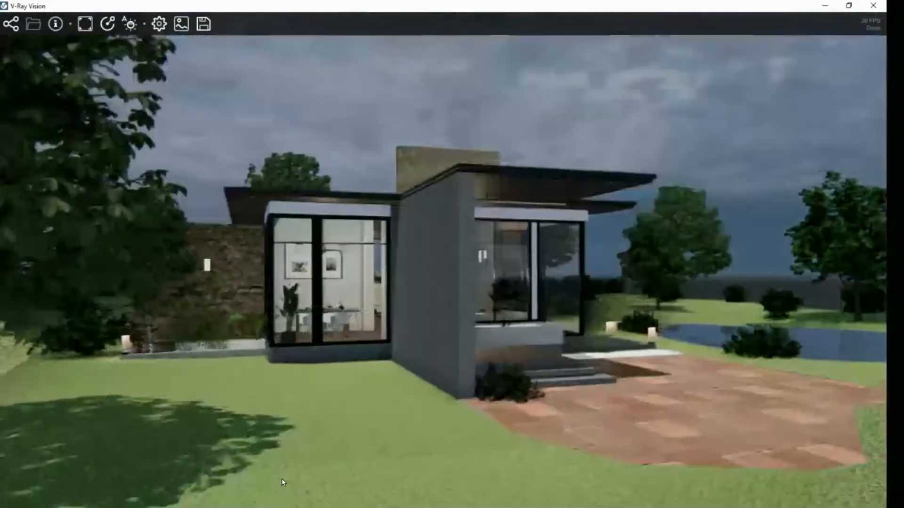
{"action": "key", "text": "w"}
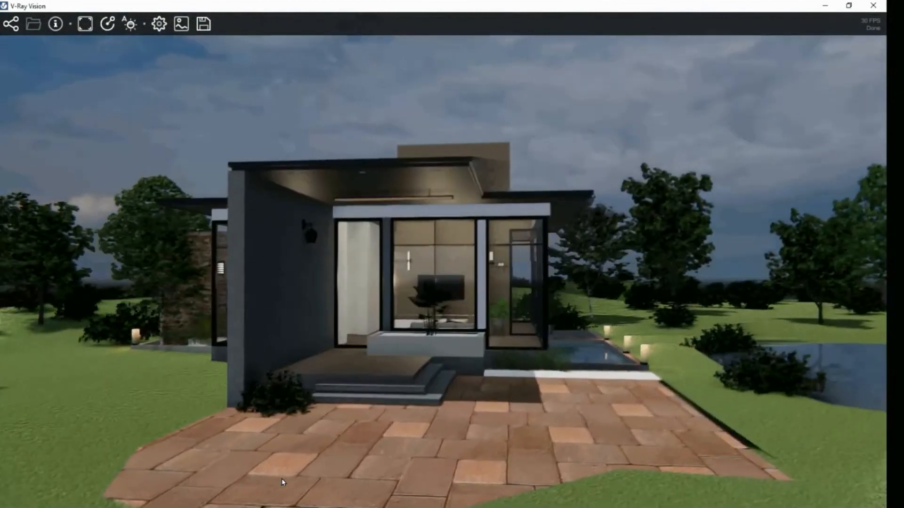
{"action": "key", "text": "w"}
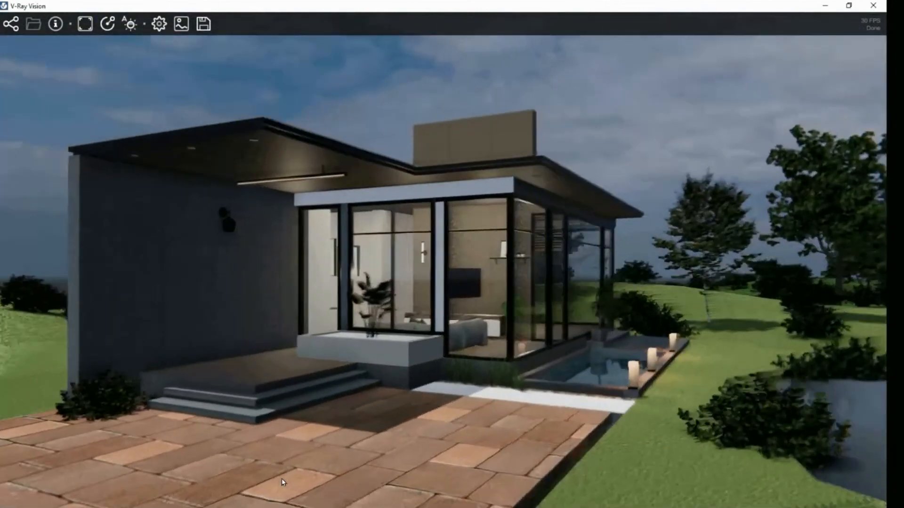
Repeat the walkthrough from the living room, backing out past the stone wall and tree and circling toward the glazed dining corner
{"action": "key", "text": "s"}
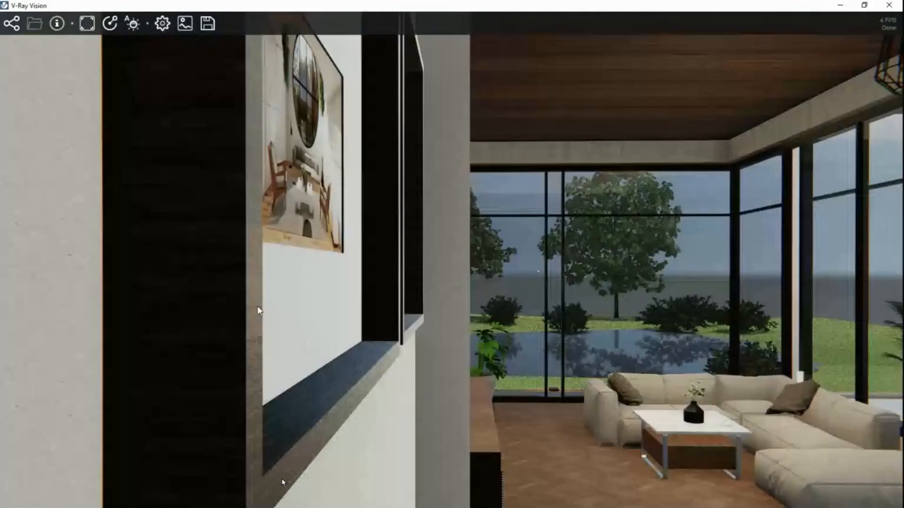
{"action": "key", "text": "s"}
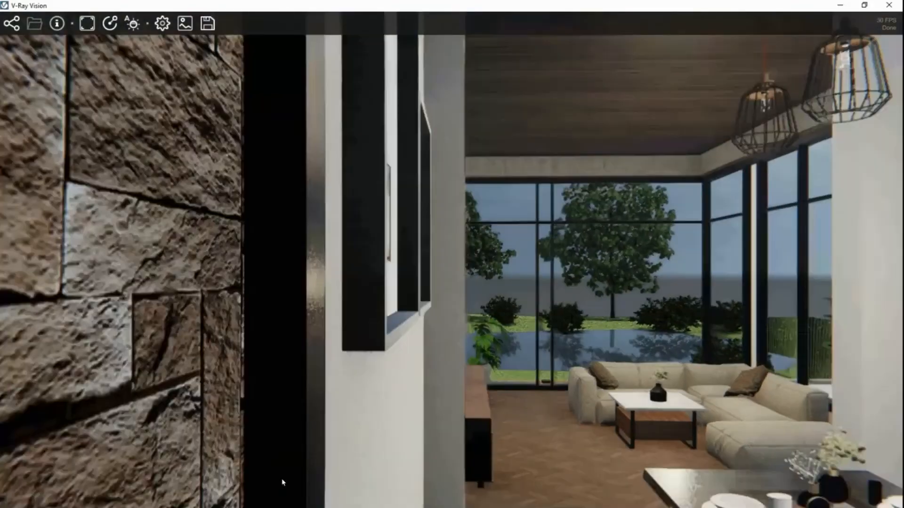
{"action": "key", "text": "s"}
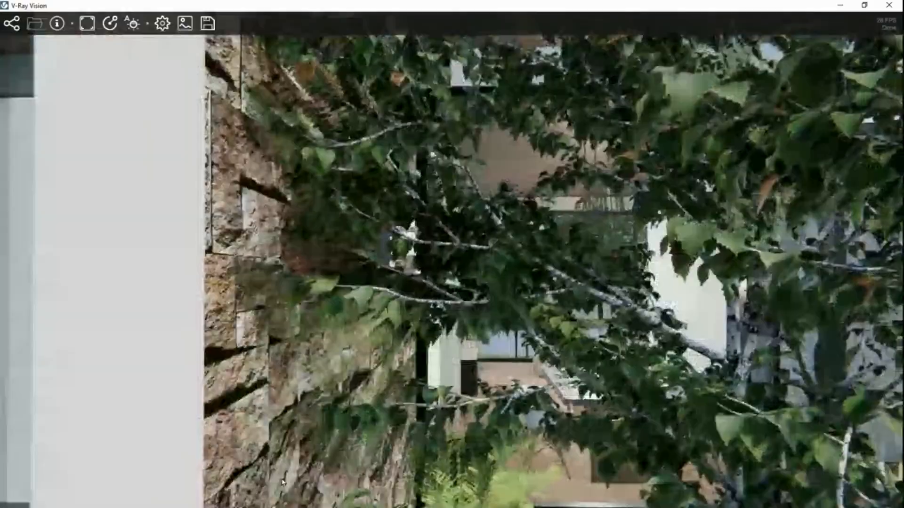
{"action": "key", "text": "s"}
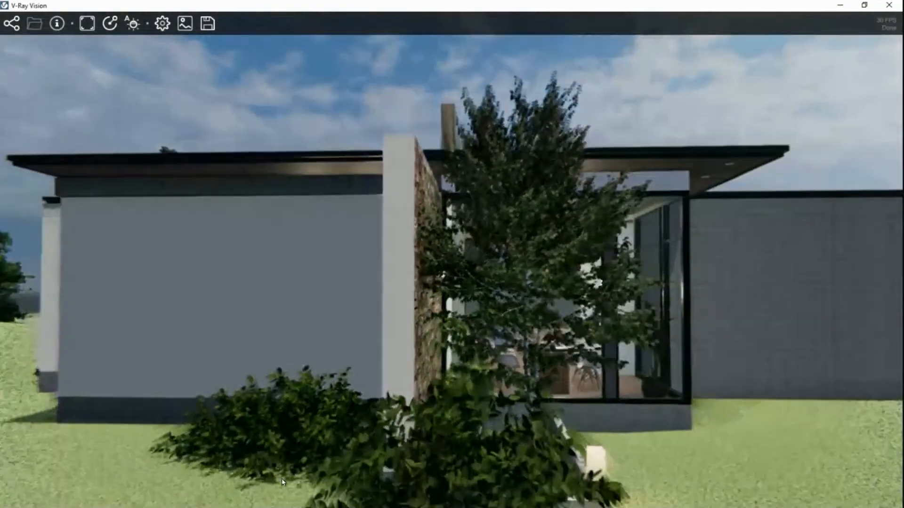
{"action": "key", "text": "d"}
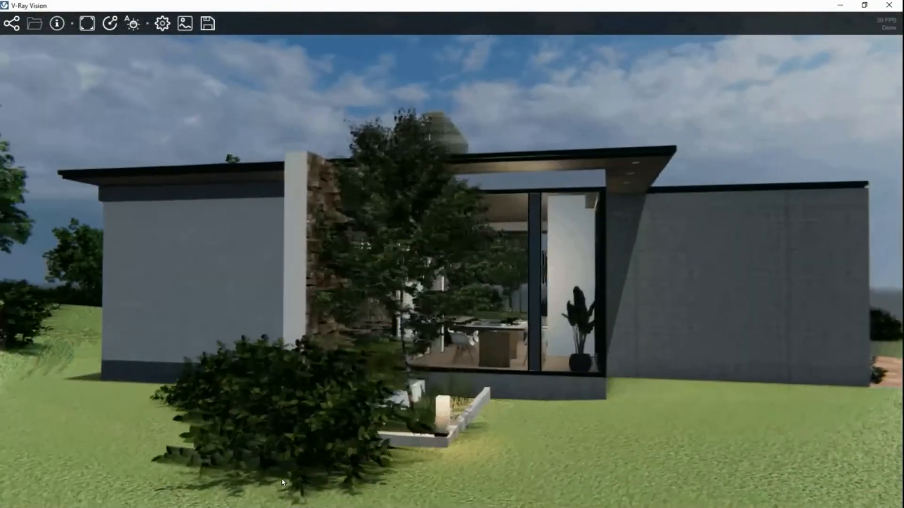
{"action": "key", "text": "d"}
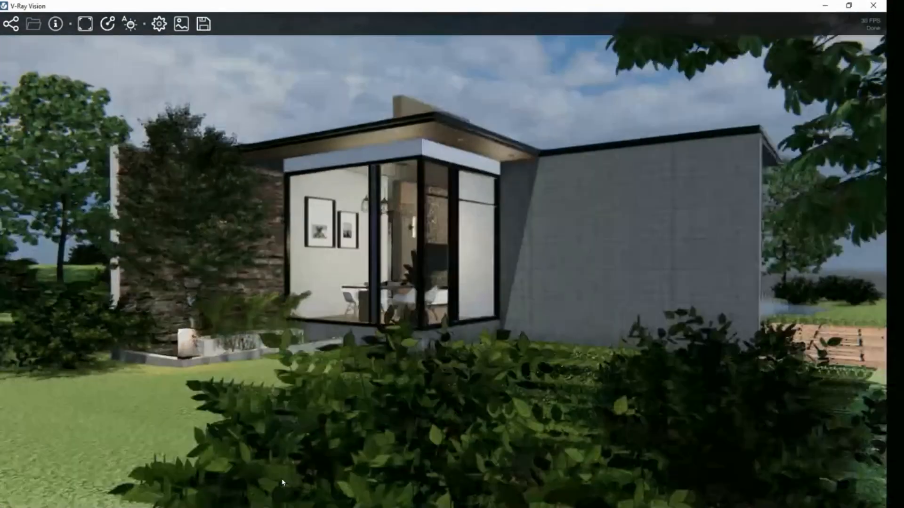